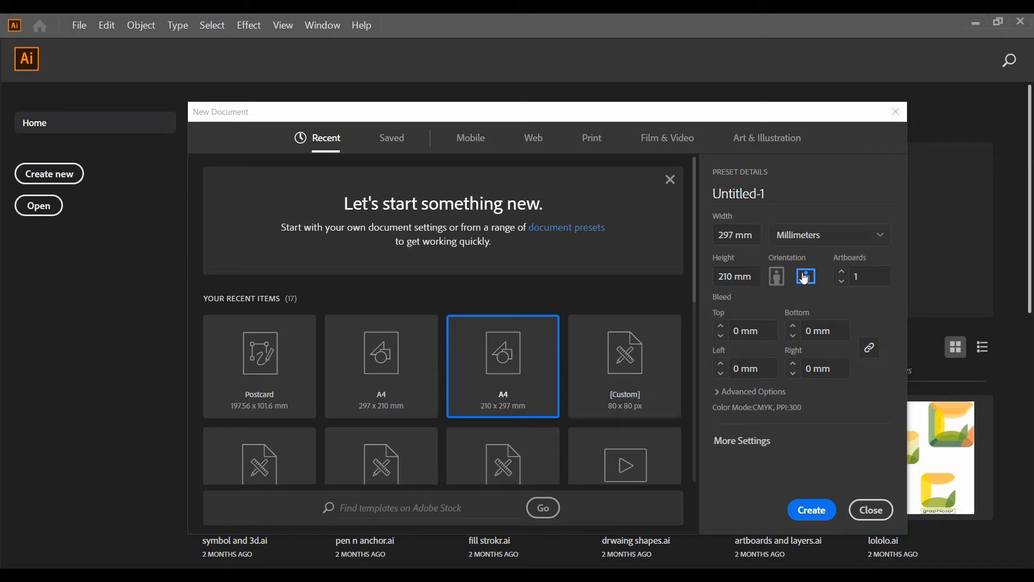
# Create a landscape 297 x 210 mm document and draw a white square about 16 mm wide without stroke beside the artboard
pyautogui.click(800, 512)
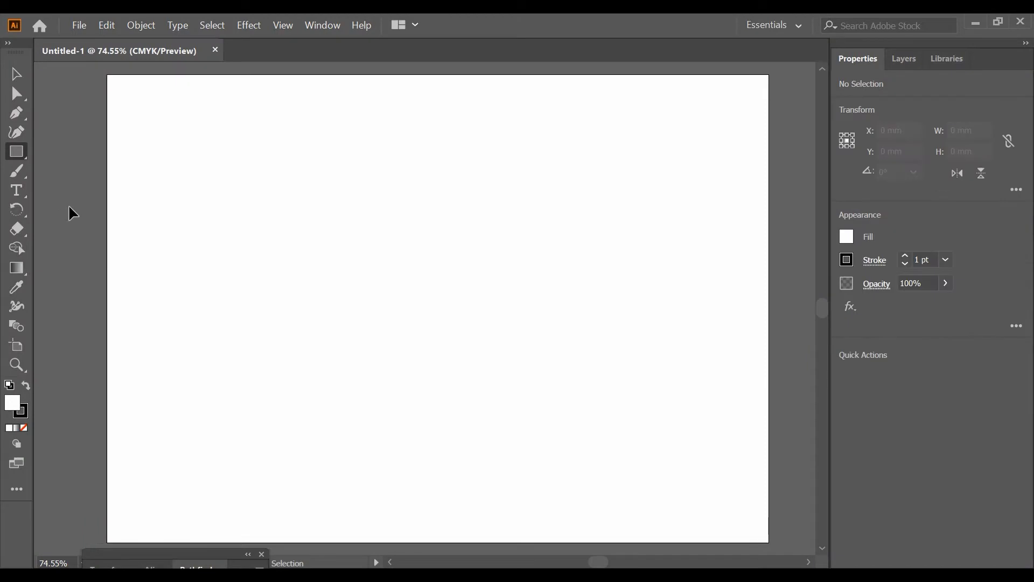
pyautogui.moveTo(73, 99); pyautogui.dragTo(101, 136)
pyautogui.click(17, 73)
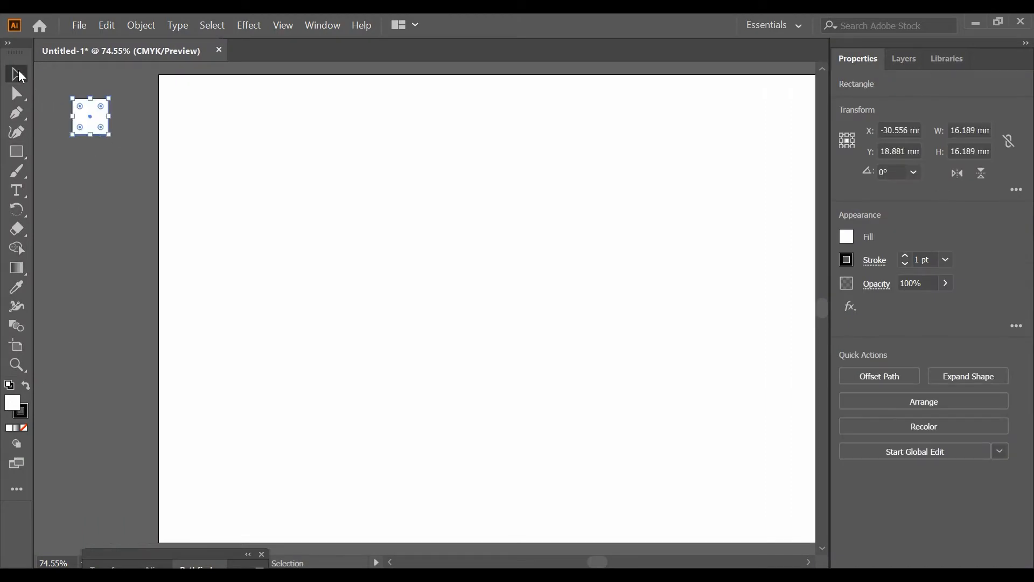
pyautogui.click(906, 265)
# Duplicate the white square downward three times to form a column of four squares beside the artboard
pyautogui.moveTo(86, 128); pyautogui.dragTo(86, 181)
pyautogui.hotkey('ctrl', 'd')
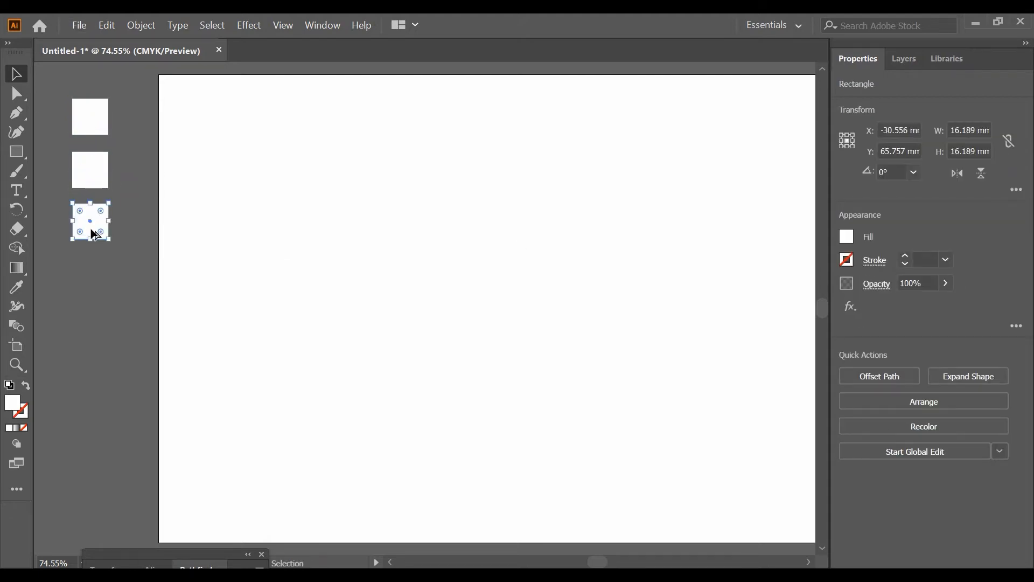
pyautogui.moveTo(91, 229); pyautogui.dragTo(91, 276)
pyautogui.click(127, 154)
pyautogui.moveTo(128, 154); pyautogui.dragTo(84, 316)
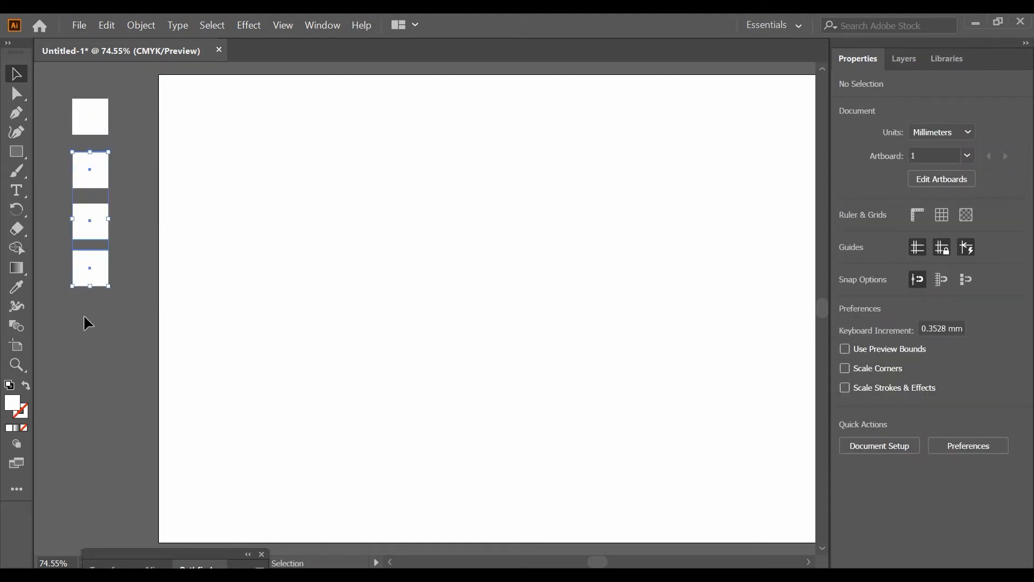
pyautogui.click(85, 320)
# Fill the lowest square with red and the square above it with orange
pyautogui.click(92, 276)
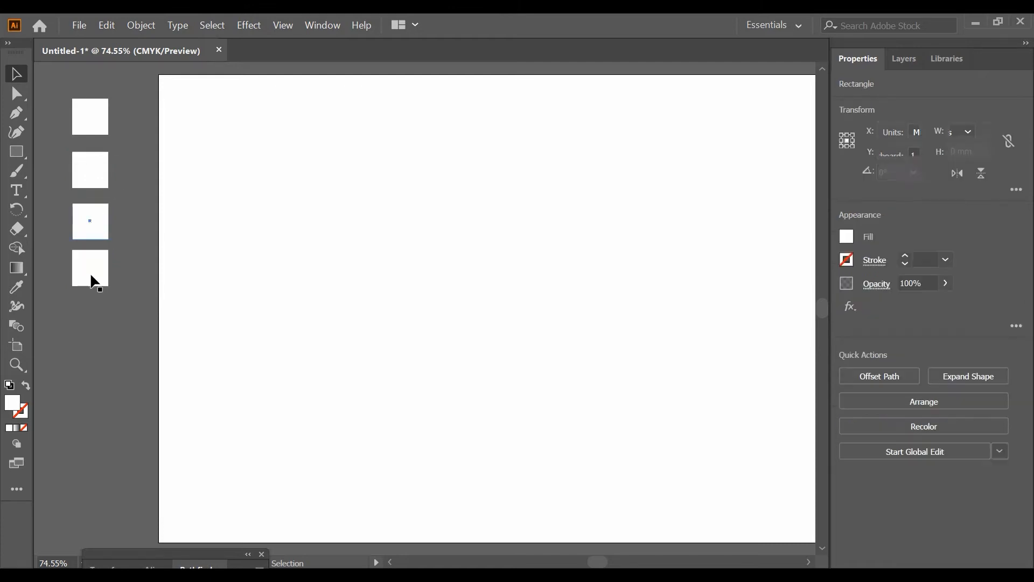
pyautogui.click(847, 237)
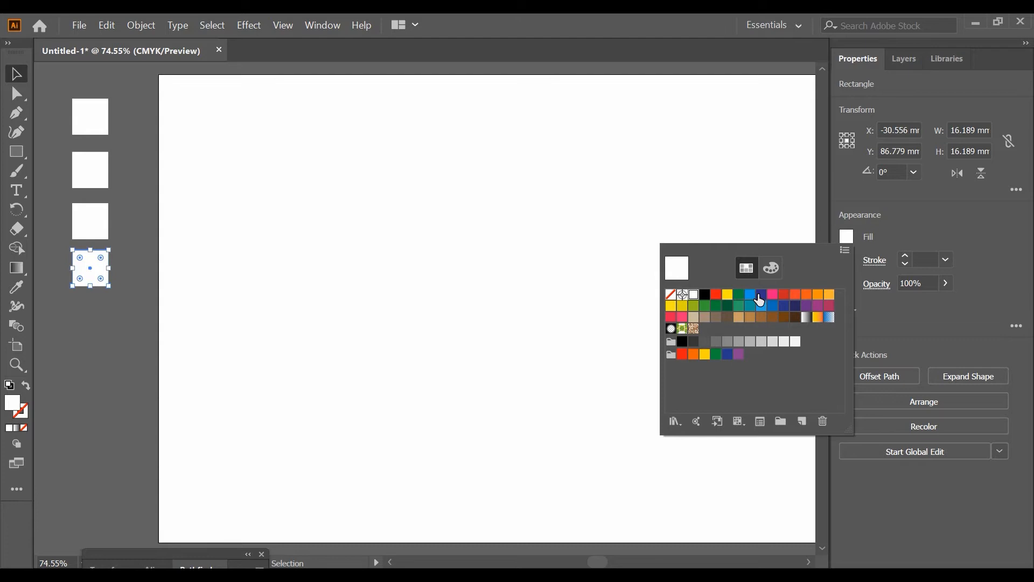
pyautogui.click(782, 302)
pyautogui.click(99, 226)
pyautogui.click(846, 237)
pyautogui.click(807, 296)
# Fill the second square of the column with yellow and the uppermost square with light gray
pyautogui.click(91, 171)
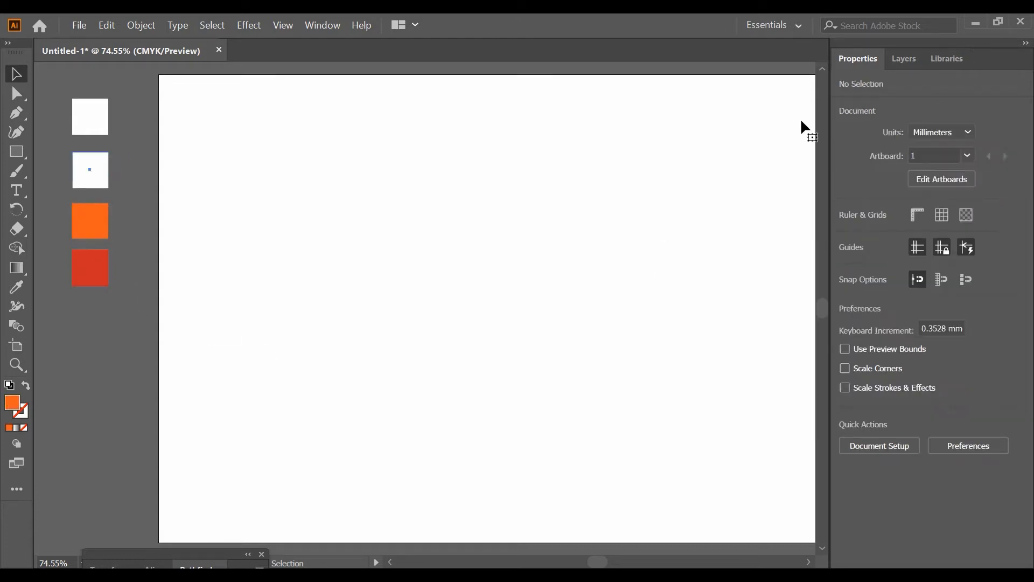
pyautogui.click(846, 237)
pyautogui.click(721, 294)
pyautogui.click(93, 367)
pyautogui.click(94, 367)
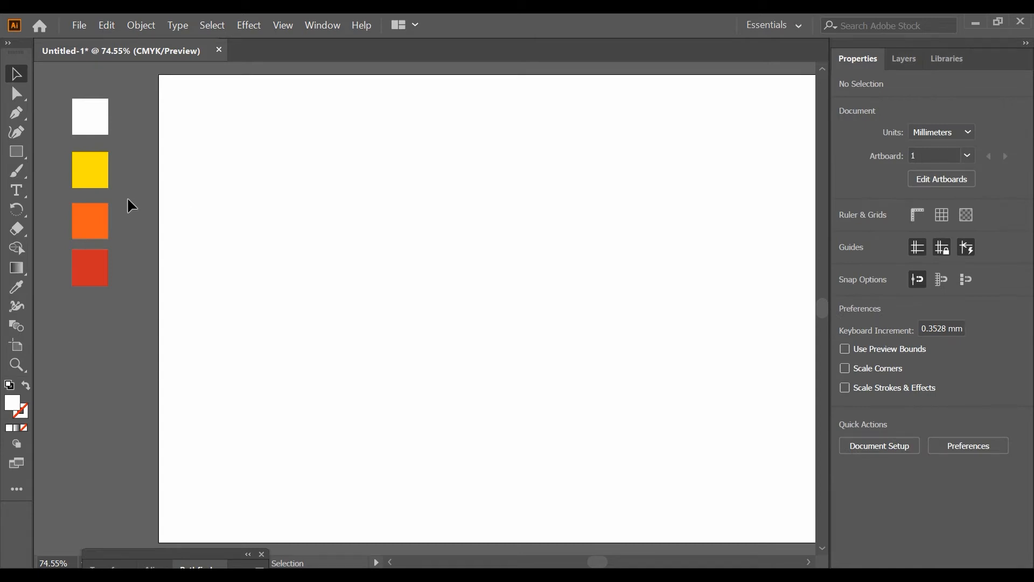
pyautogui.click(95, 132)
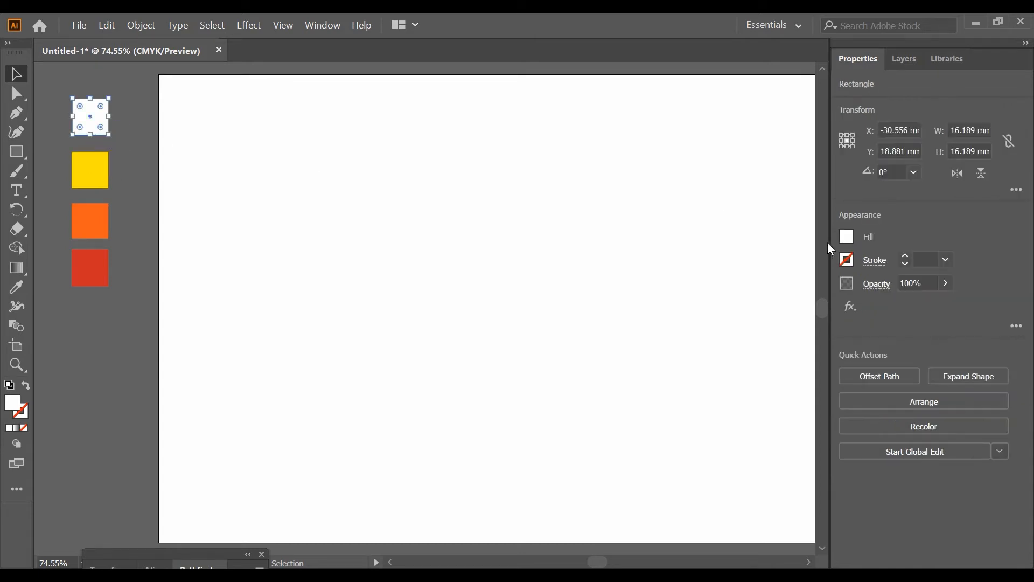
pyautogui.click(847, 236)
pyautogui.click(761, 341)
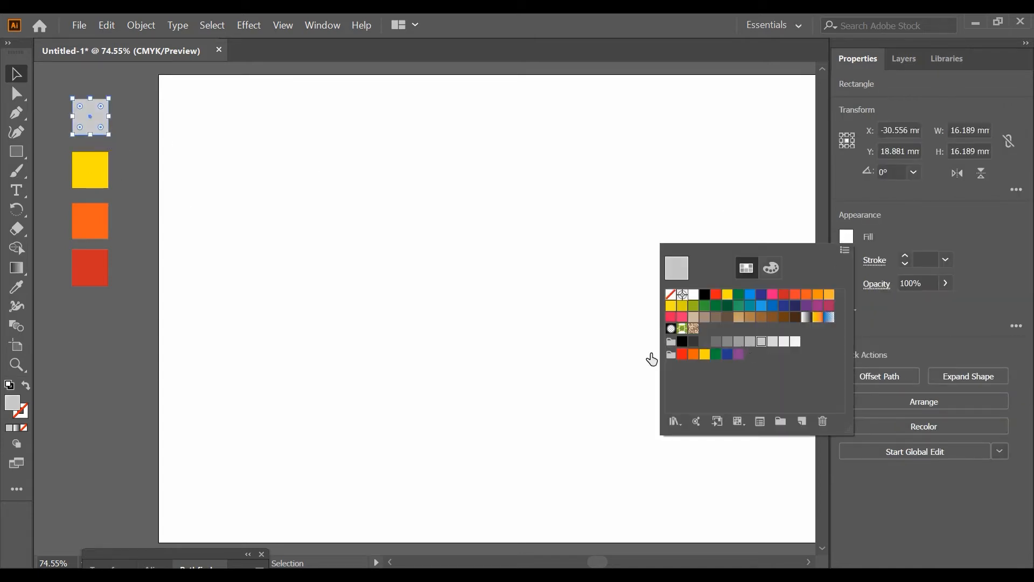
pyautogui.click(149, 251)
pyautogui.click(149, 250)
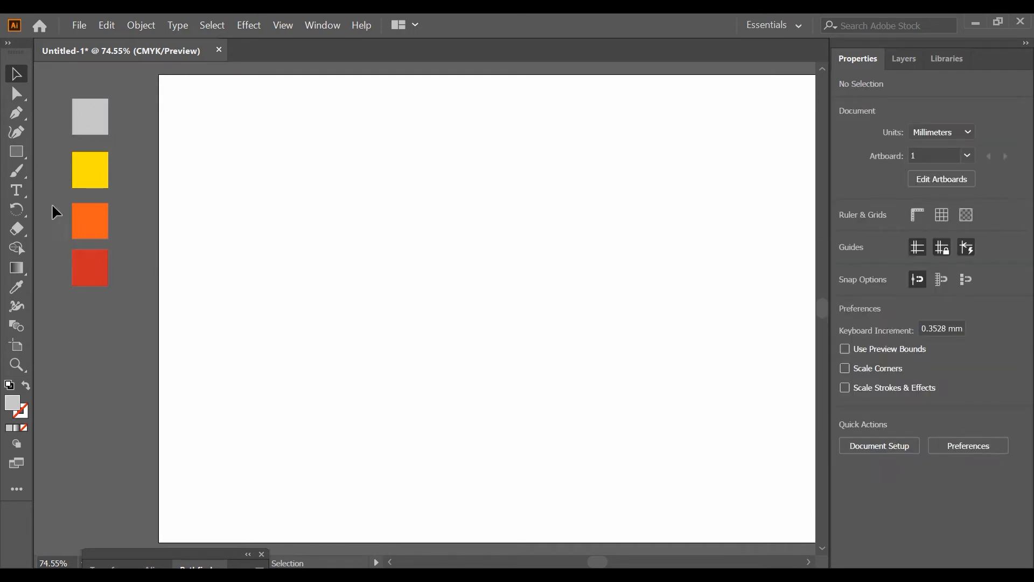
# Copy the yellow, orange and red squares into a second column and give the yellow copy a linear white-to-light-orange gradient
pyautogui.click(76, 176)
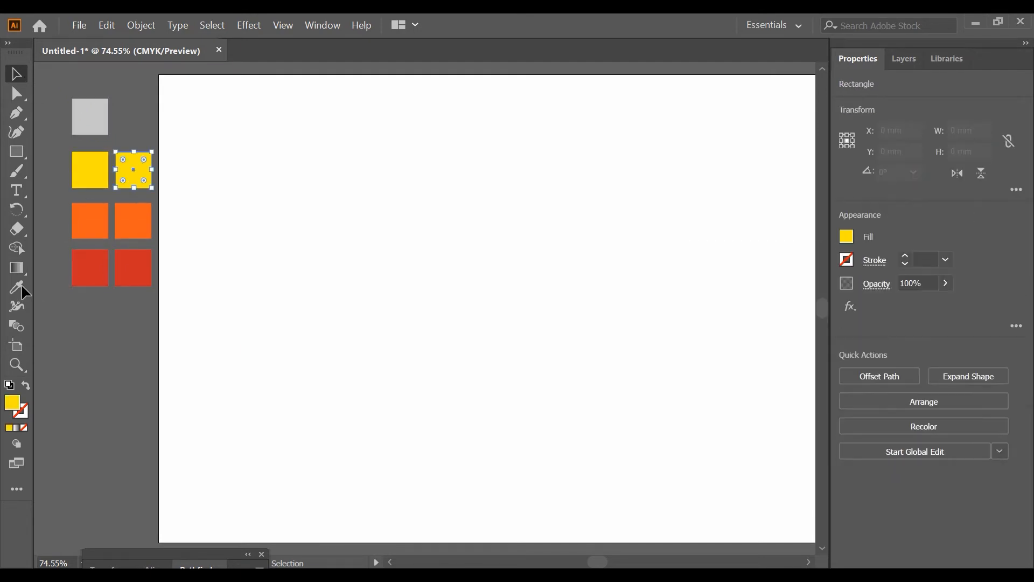
pyautogui.click(16, 269)
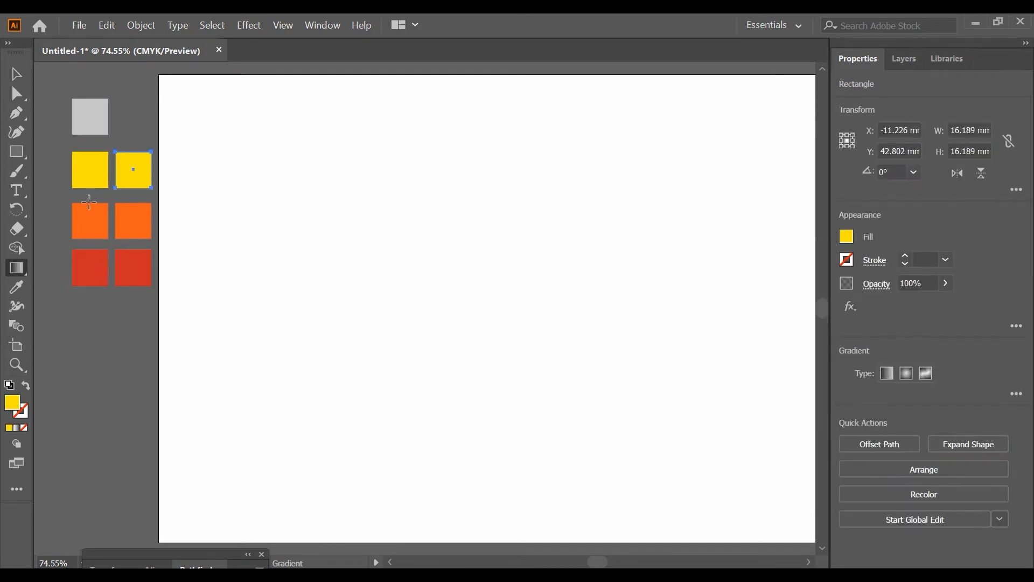
pyautogui.click(147, 182)
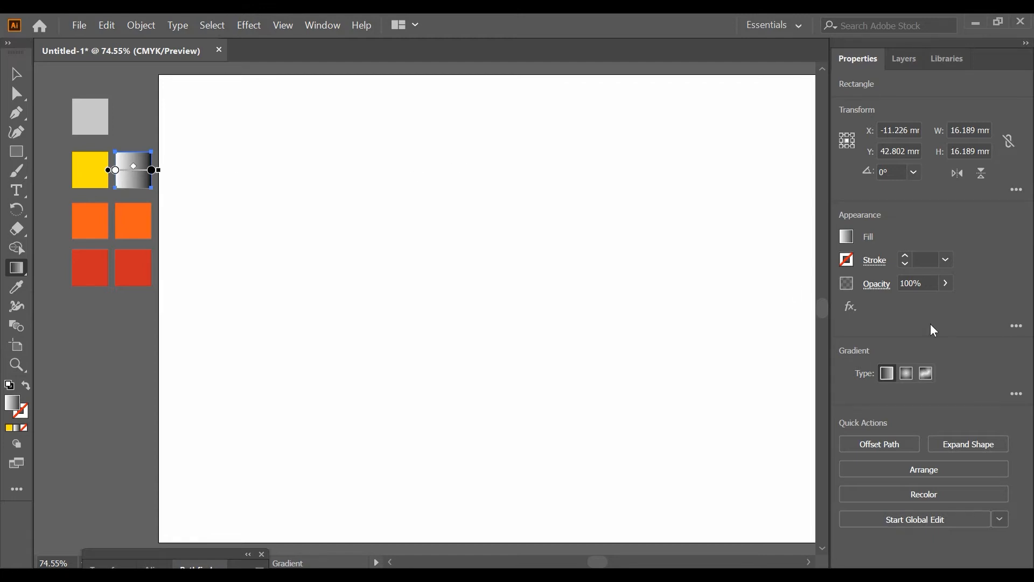
pyautogui.click(1011, 394)
pyautogui.doubleClick(992, 332)
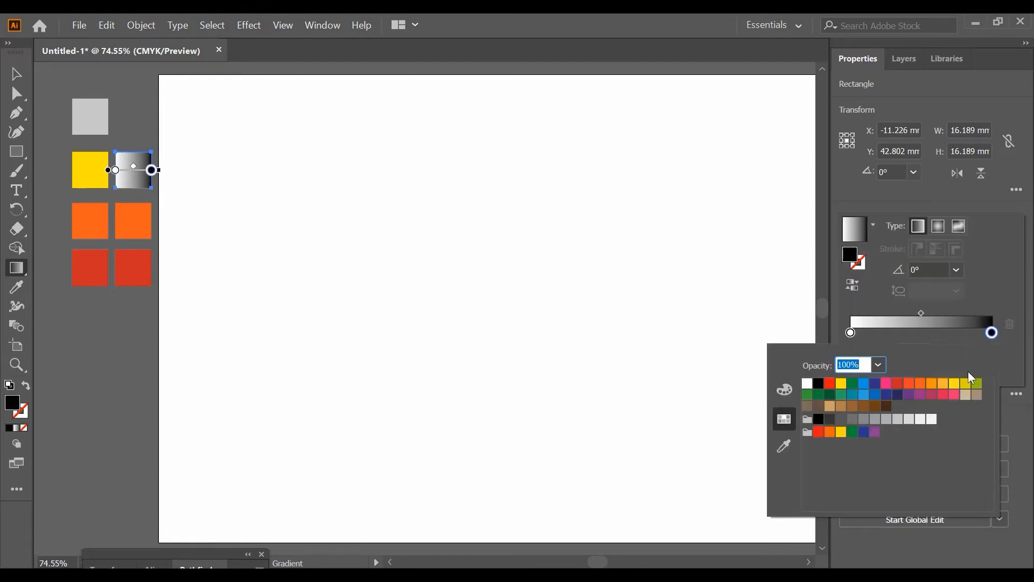
pyautogui.click(930, 385)
pyautogui.press('v')
# Apply a linear gradient from white to orange to the copied orange square
pyautogui.click(130, 227)
pyautogui.click(887, 372)
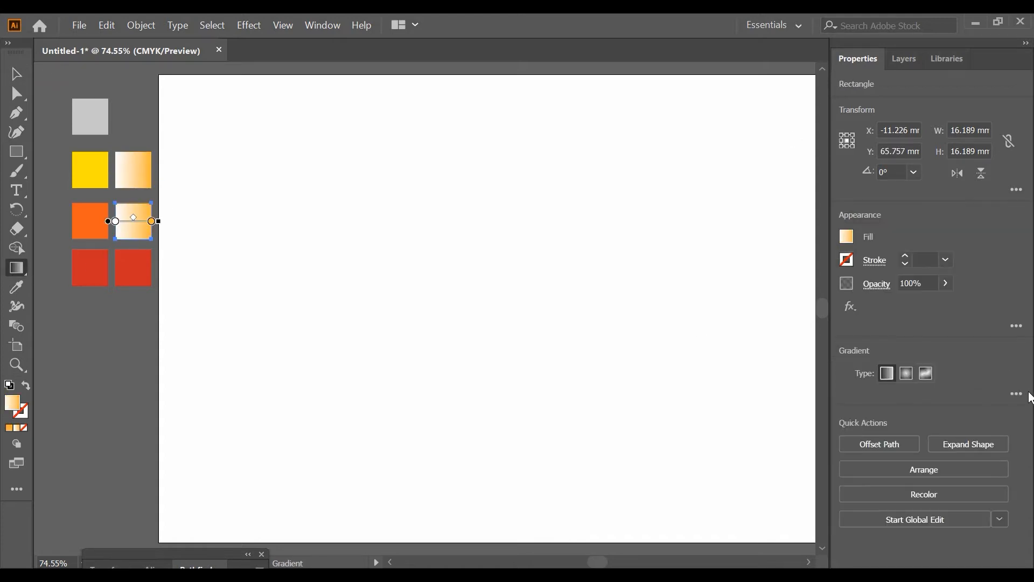
pyautogui.click(1011, 395)
pyautogui.doubleClick(992, 332)
pyautogui.click(923, 384)
pyautogui.click(116, 342)
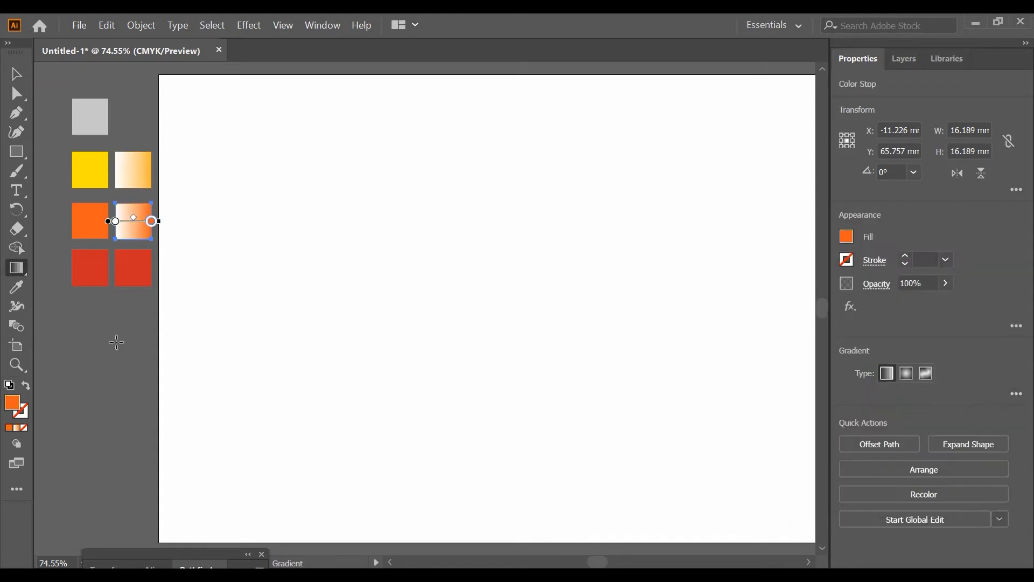
# Apply a linear gradient from white to red to the copied red square
pyautogui.click(141, 270)
pyautogui.hotkey('ctrl', 'z')
pyautogui.press('v')
pyautogui.click(123, 271)
pyautogui.press('g')
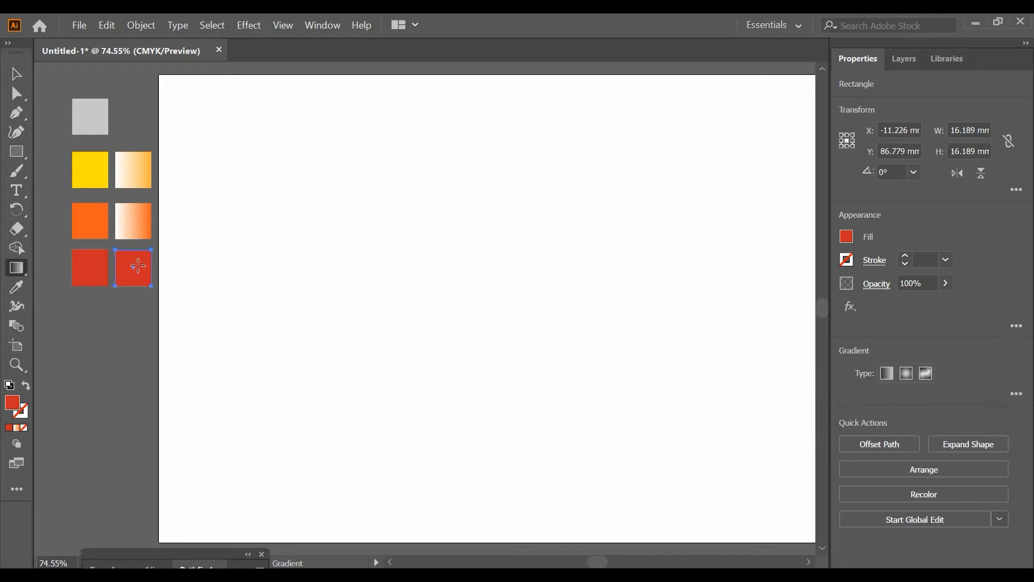
pyautogui.click(138, 266)
pyautogui.click(1015, 393)
pyautogui.doubleClick(992, 332)
pyautogui.click(898, 384)
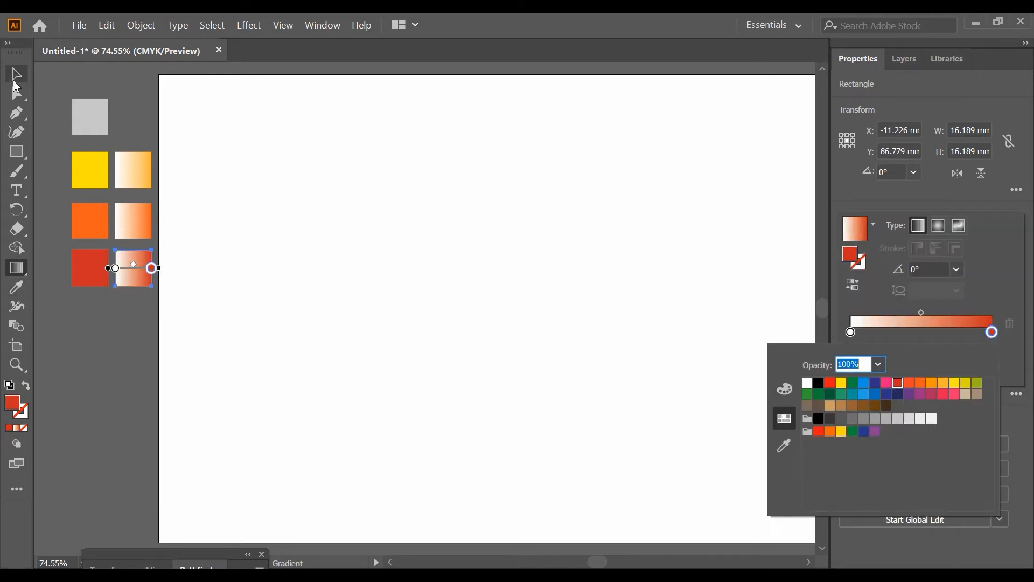
# Copy the light gray square onto the artboard and reshape it into a bar about 12 mm wide and 71 mm high
pyautogui.click(16, 76)
pyautogui.click(92, 121)
pyautogui.moveTo(93, 136); pyautogui.dragTo(246, 314)
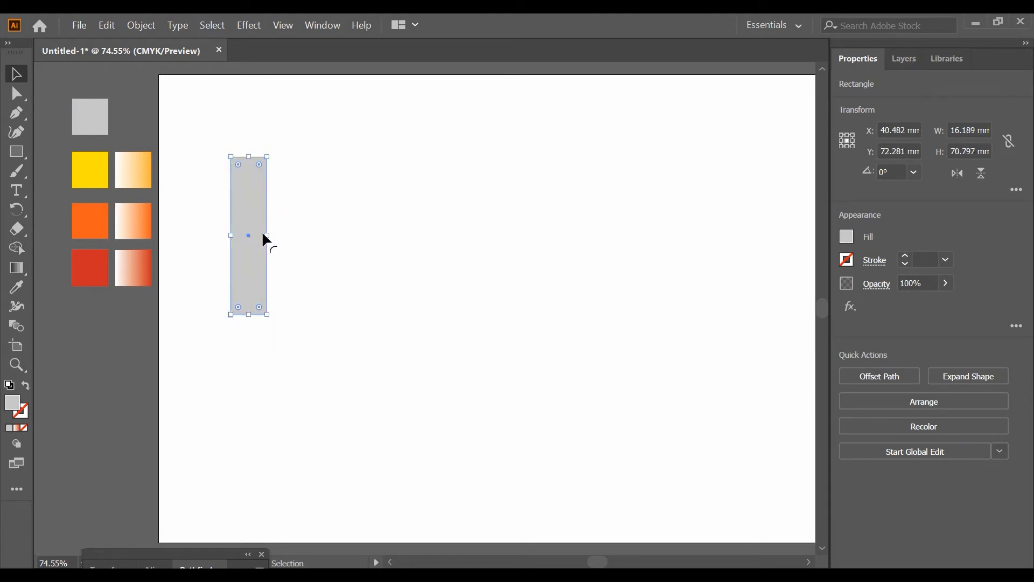
pyautogui.moveTo(269, 236); pyautogui.dragTo(259, 235)
# Place a spare copy of the gray bar at the artboard's upper-left corner and position the other bar apart from it
pyautogui.moveTo(246, 195); pyautogui.dragTo(180, 121)
pyautogui.click(234, 116)
pyautogui.moveTo(242, 190); pyautogui.dragTo(301, 136)
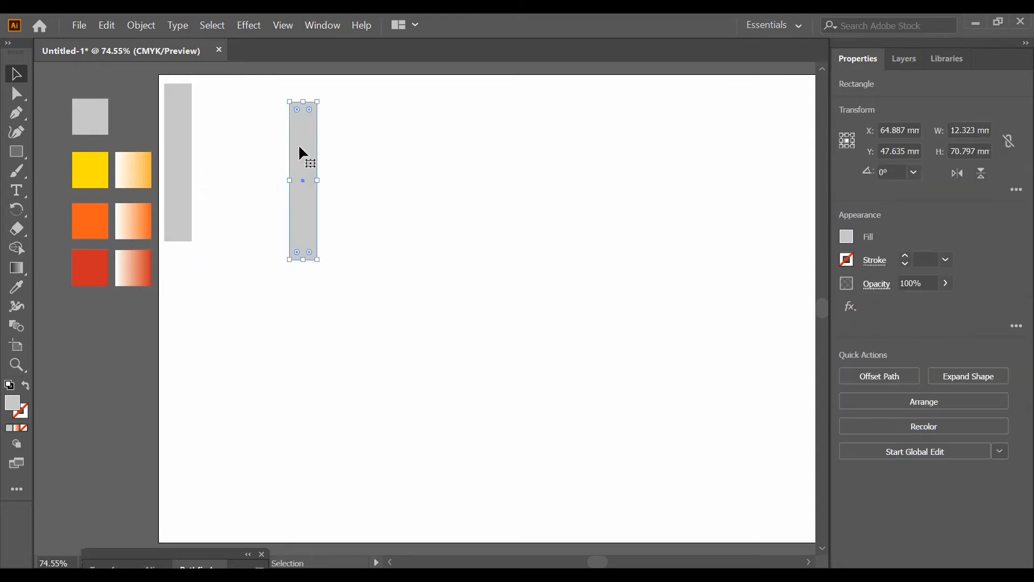
# Apply the 3D Extrude & Bevel effect to the separate gray bar with preview on and an extrude depth of 8 pt
pyautogui.click(249, 25)
pyautogui.moveTo(274, 104)
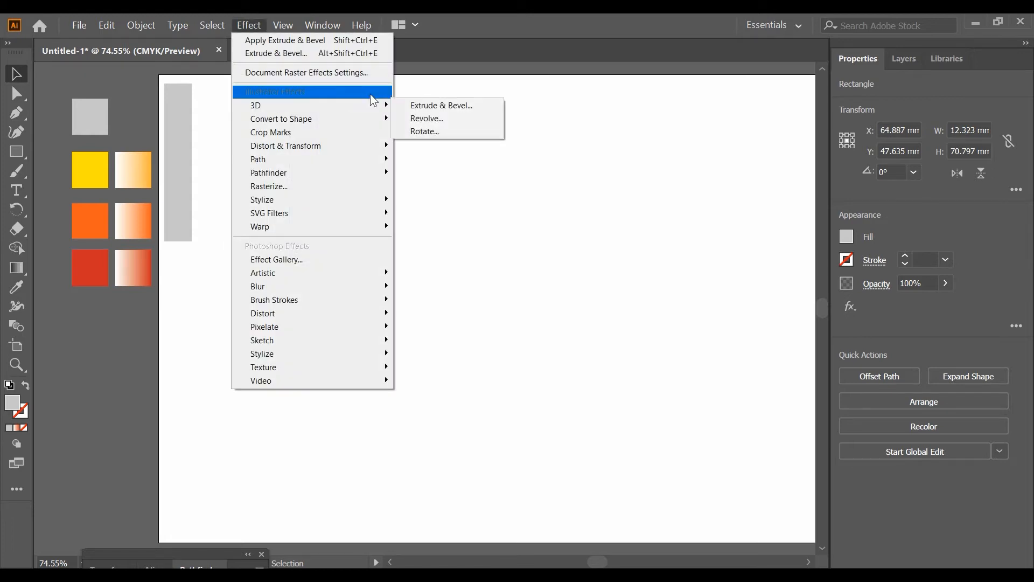
pyautogui.click(416, 108)
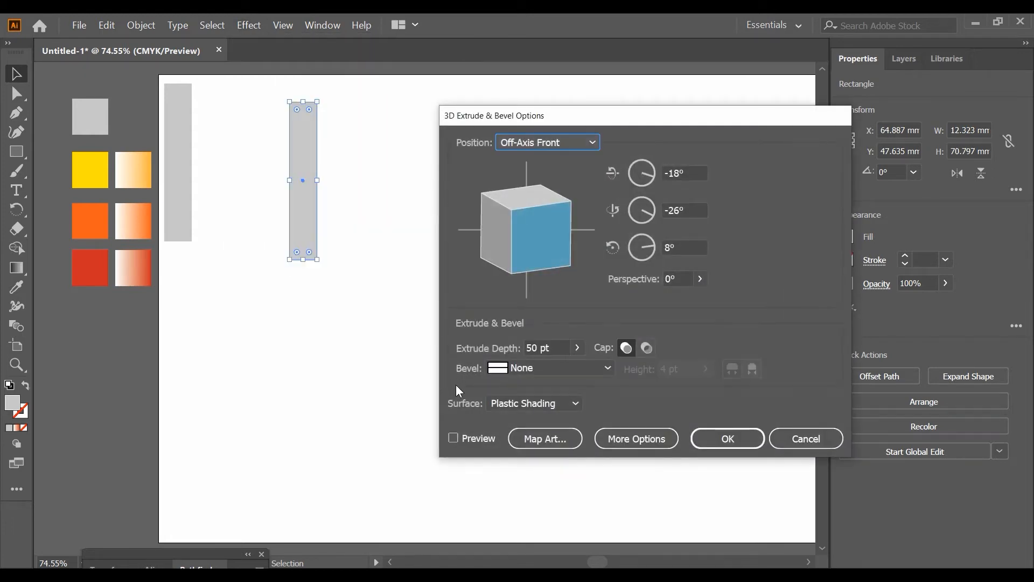
pyautogui.click(454, 438)
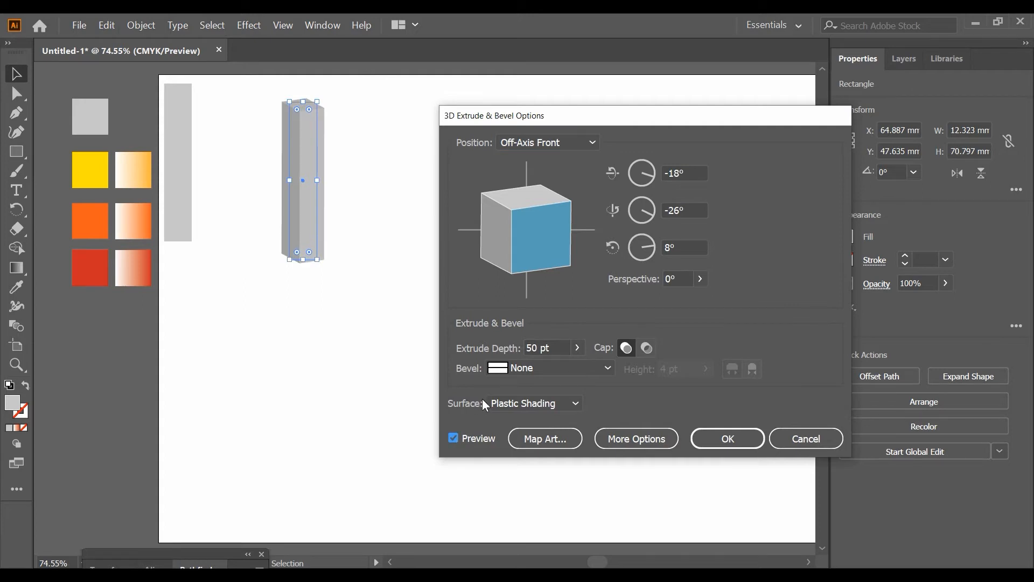
pyautogui.moveTo(532, 349); pyautogui.dragTo(526, 351)
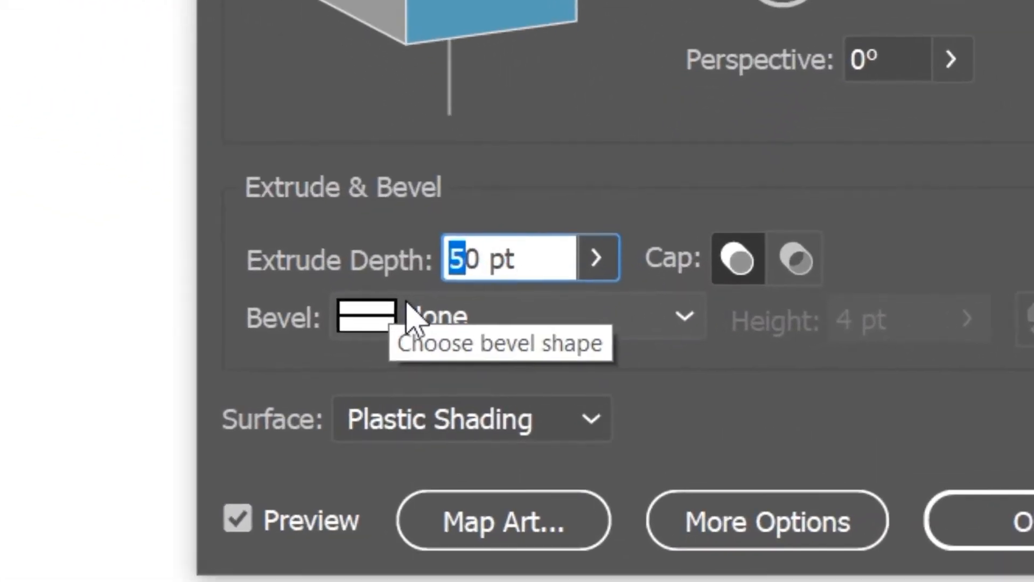
pyautogui.press('Delete')
pyautogui.press('Delete')
pyautogui.write('8')
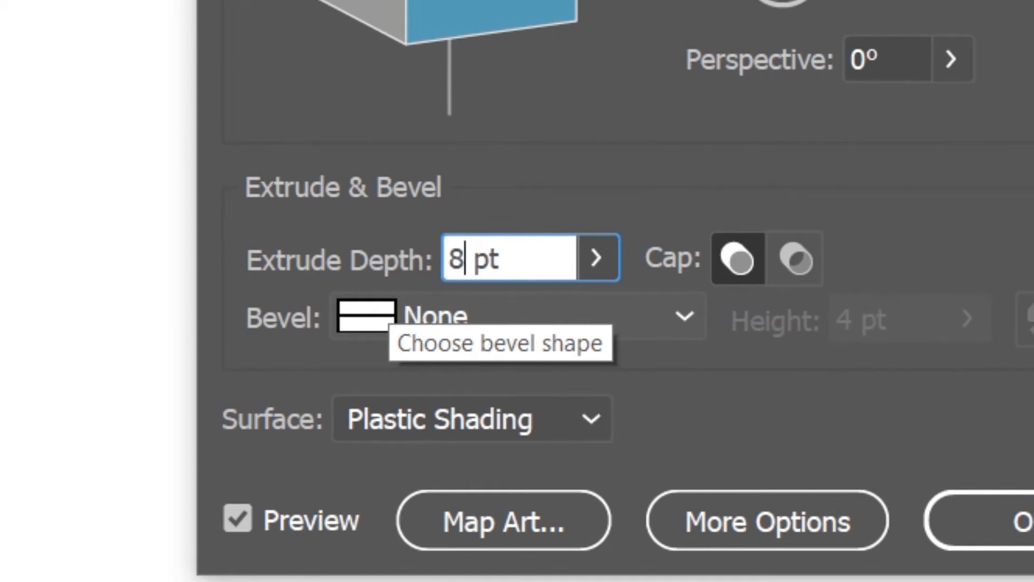
pyautogui.click(253, 522)
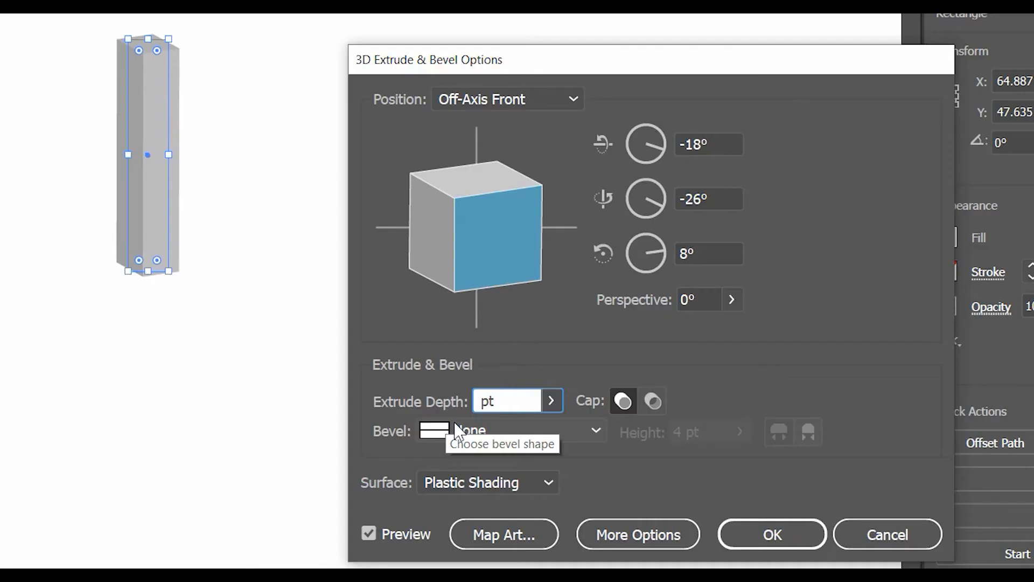
pyautogui.write('8')
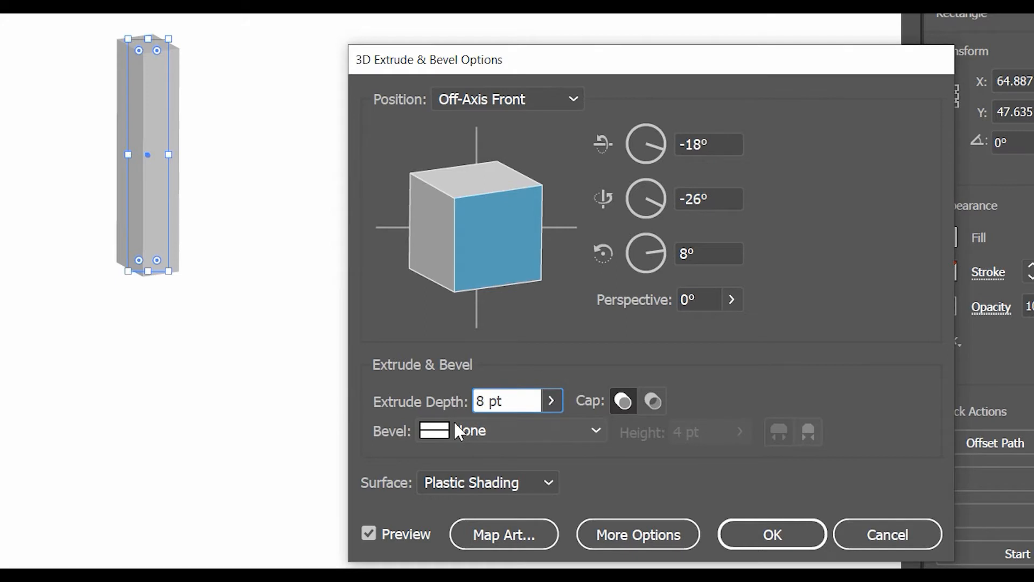
pyautogui.click(369, 532)
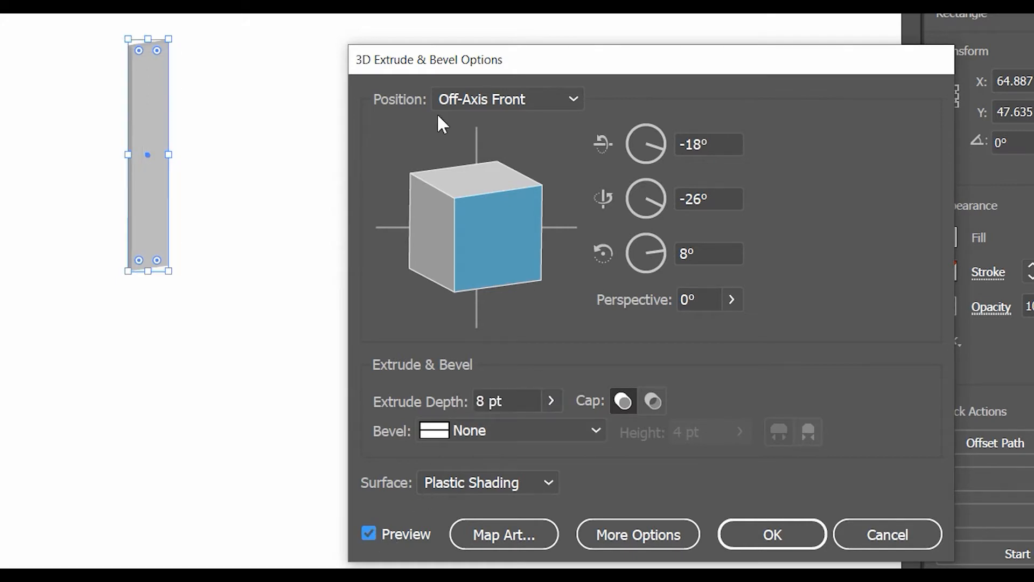
# Set the extrusion's position to Isometric Left and apply the 3D effect
pyautogui.click(460, 94)
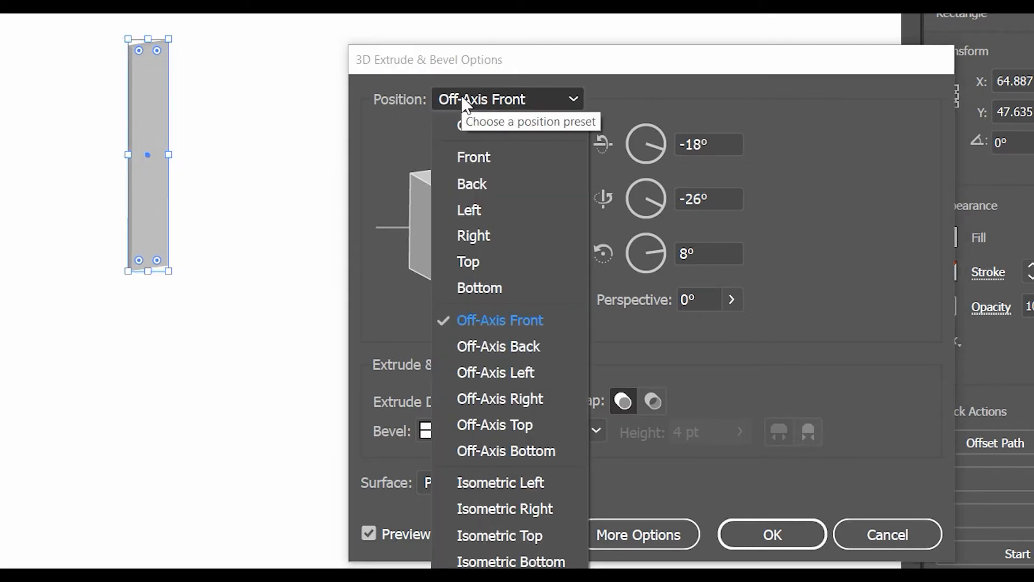
pyautogui.click(518, 483)
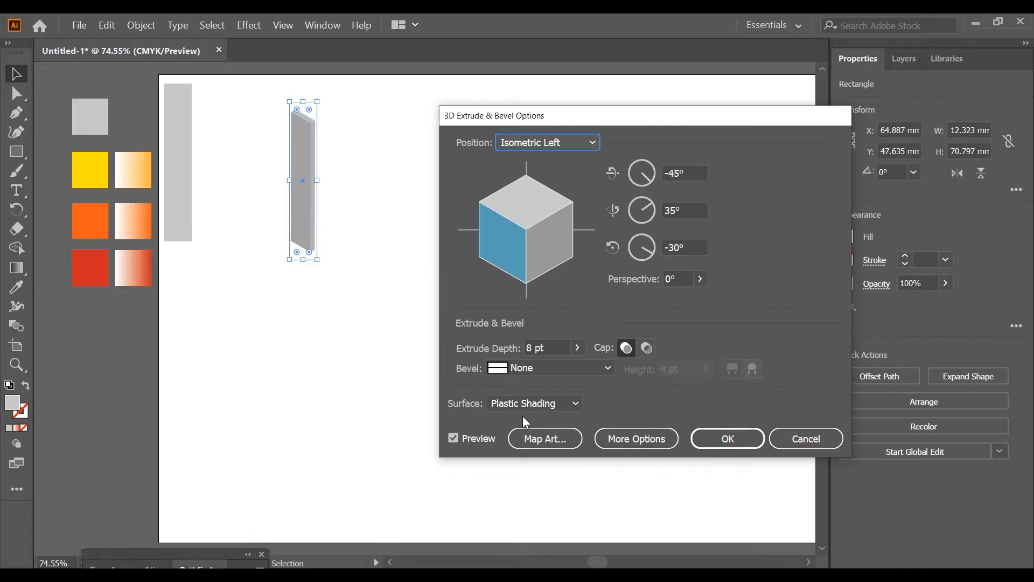
pyautogui.click(705, 439)
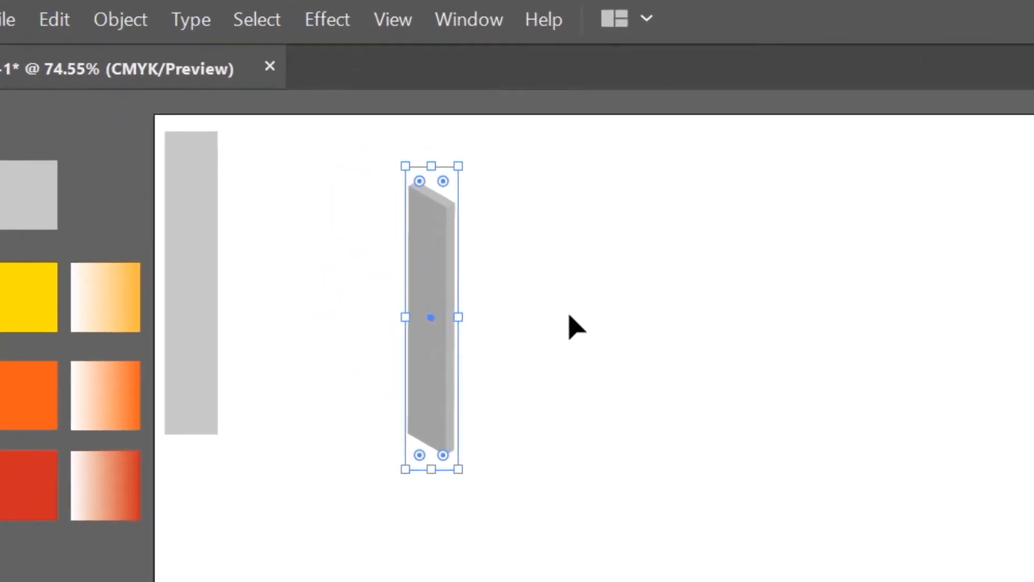
# Expand the appearance of the extruded isometric bar into editable shapes
pyautogui.click(134, 24)
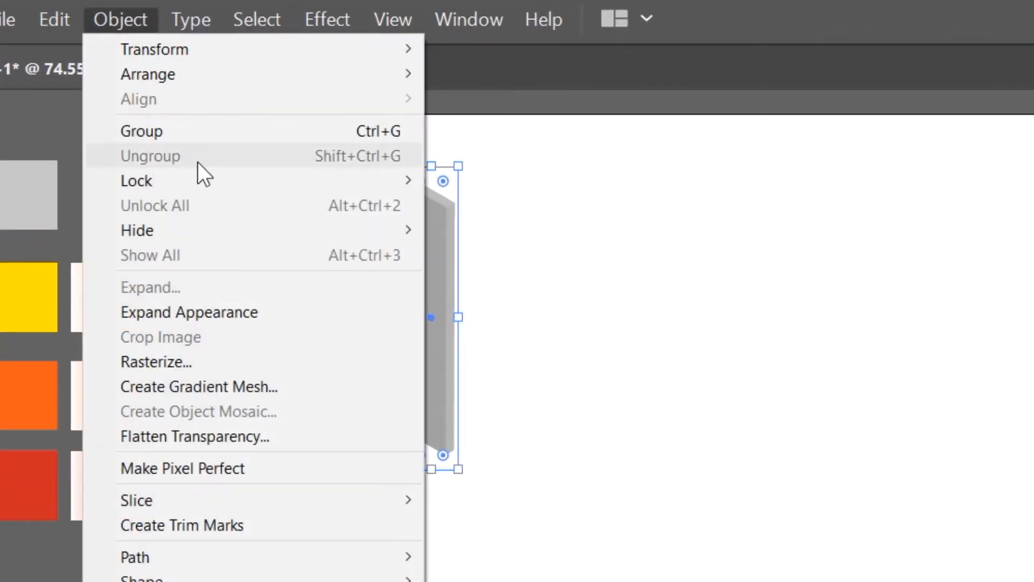
pyautogui.click(218, 307)
pyautogui.click(127, 22)
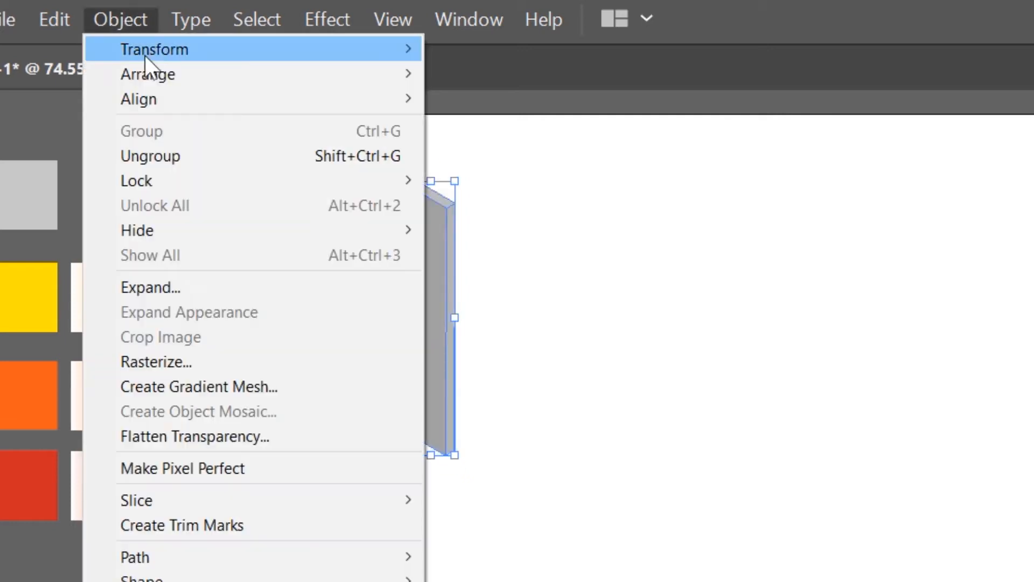
pyautogui.click(169, 277)
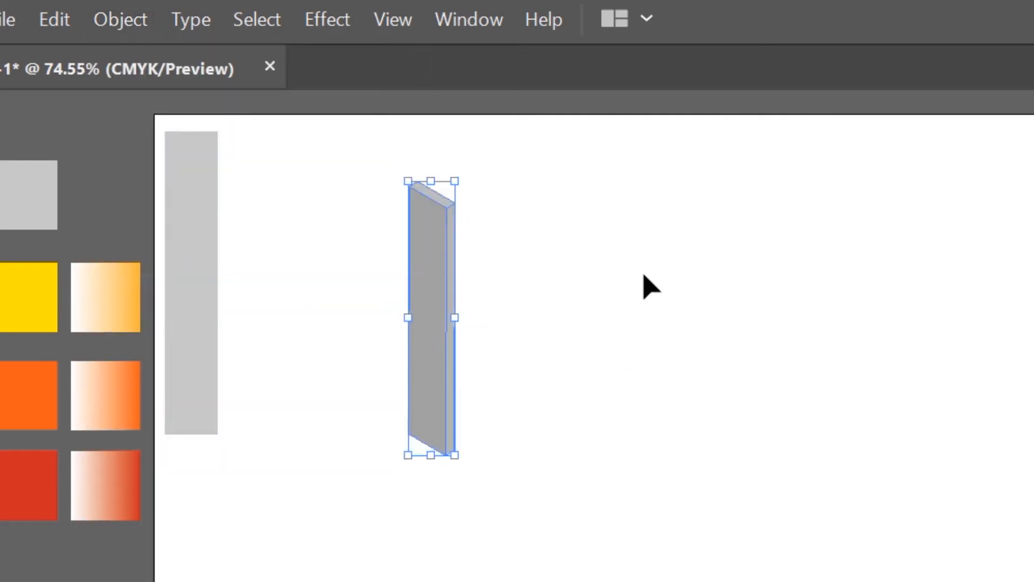
pyautogui.press('alt')
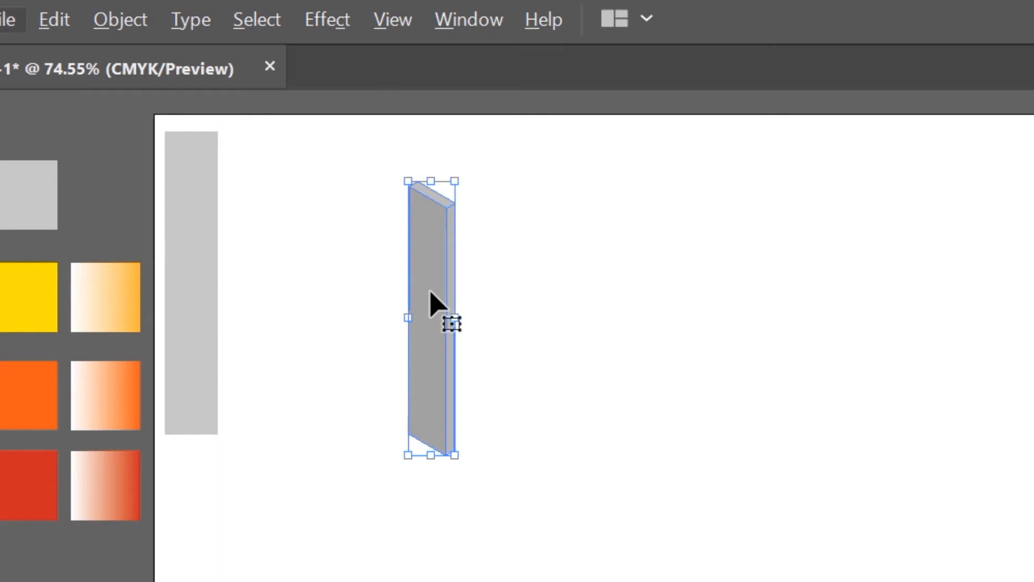
# Reflect a copy of the isometric bar across the vertical axis and place it beside the original as a mirrored pair
pyautogui.rightClick(431, 287)
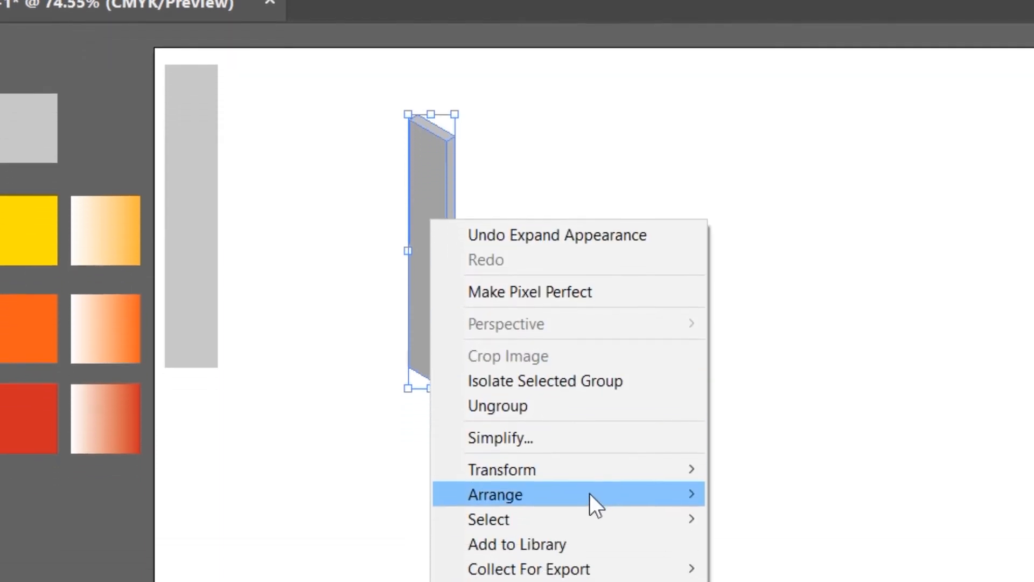
pyautogui.moveTo(597, 537)
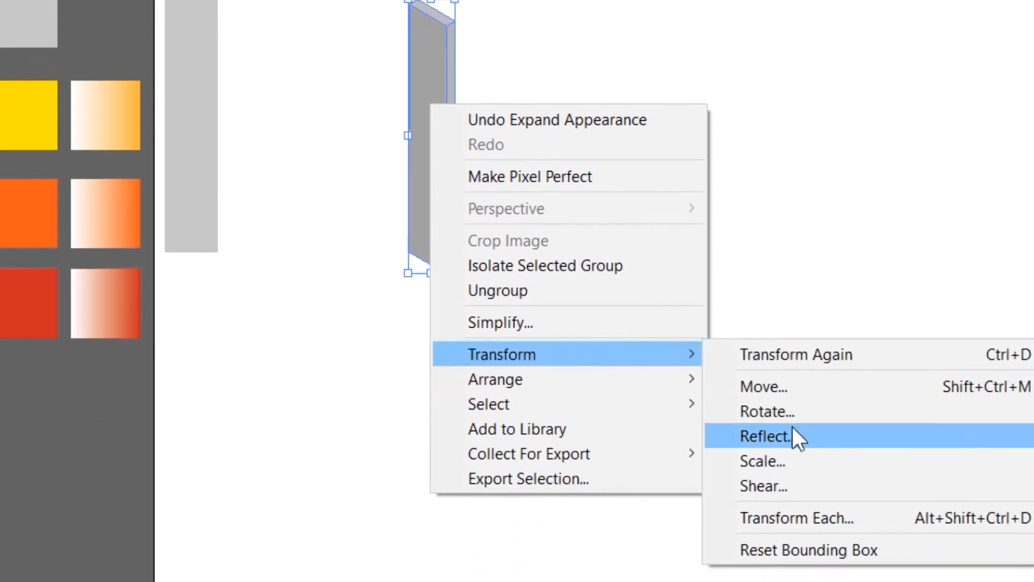
pyautogui.click(792, 478)
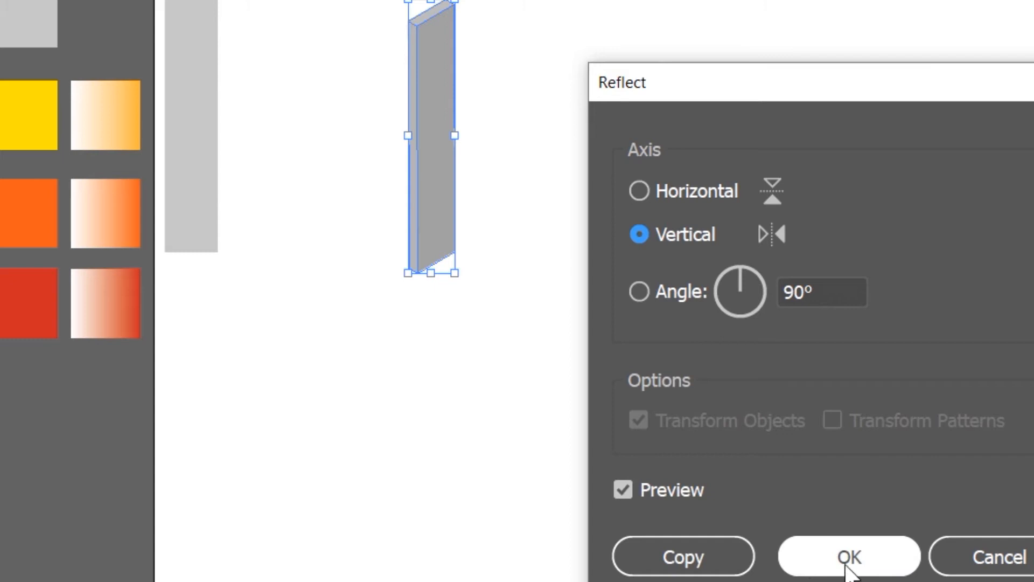
pyautogui.click(651, 555)
pyautogui.moveTo(439, 93); pyautogui.dragTo(518, 100)
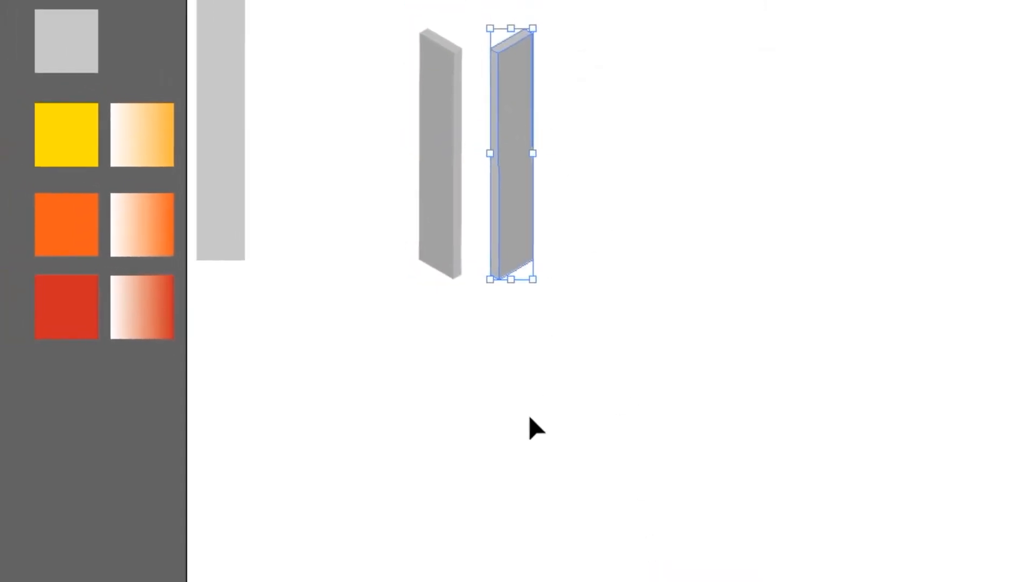
pyautogui.click(355, 286)
# Copy the flat gray bar to the empty area beside the pair and start a 3D Extrude & Bevel with preview and 8 pt depth
pyautogui.click(235, 147)
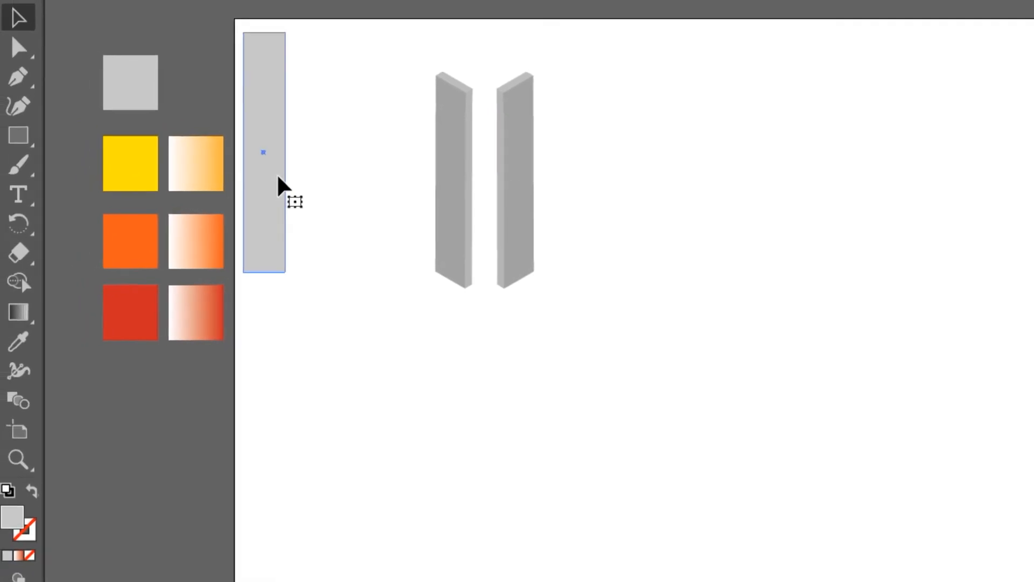
pyautogui.moveTo(278, 176); pyautogui.dragTo(676, 195)
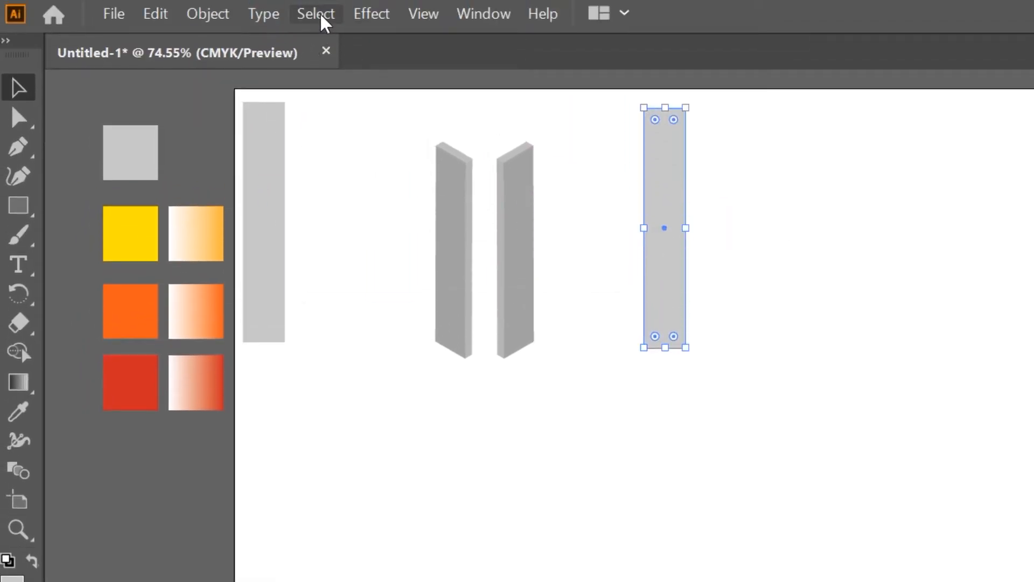
pyautogui.click(353, 17)
pyautogui.moveTo(410, 137)
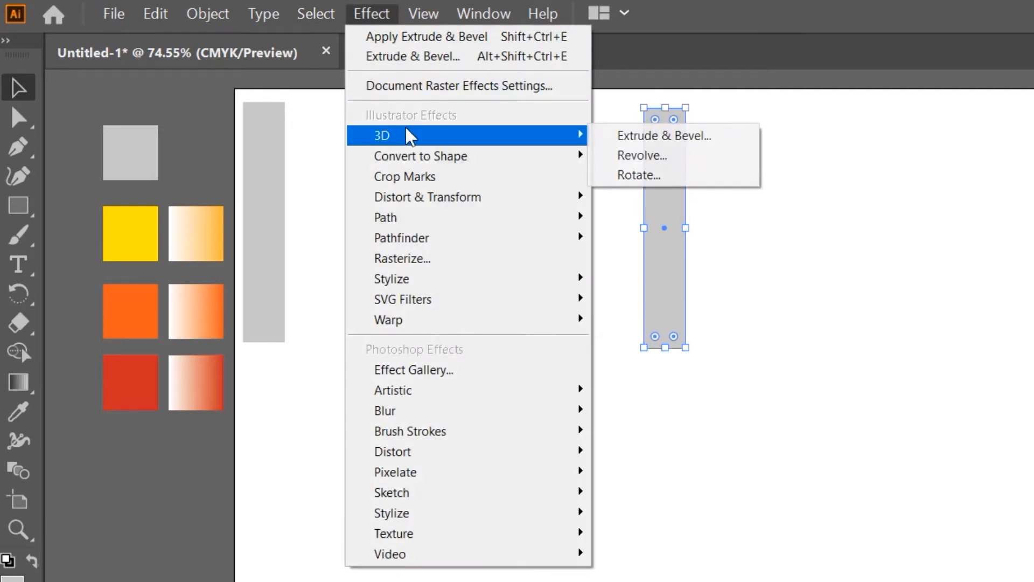
pyautogui.click(706, 141)
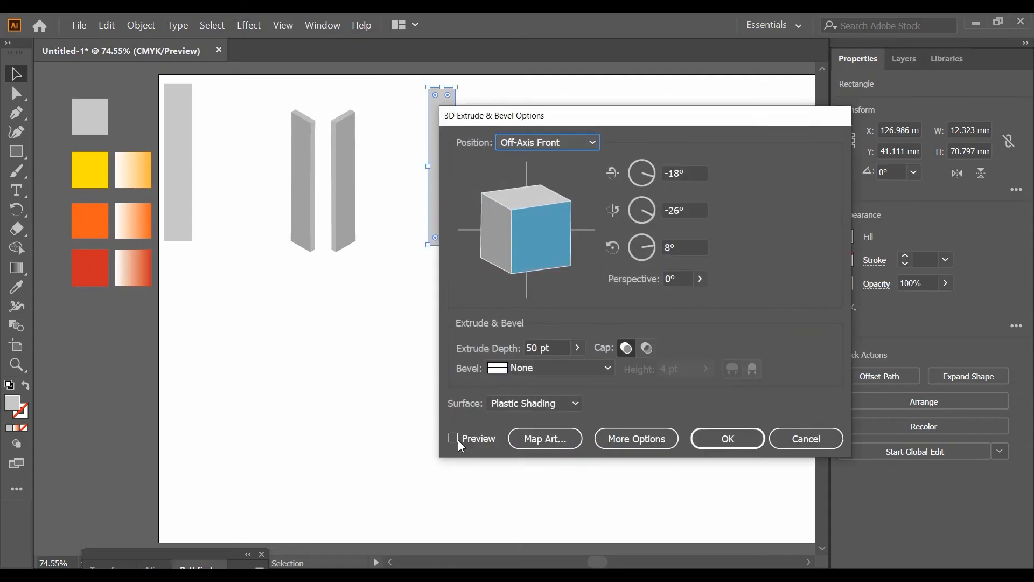
pyautogui.click(457, 440)
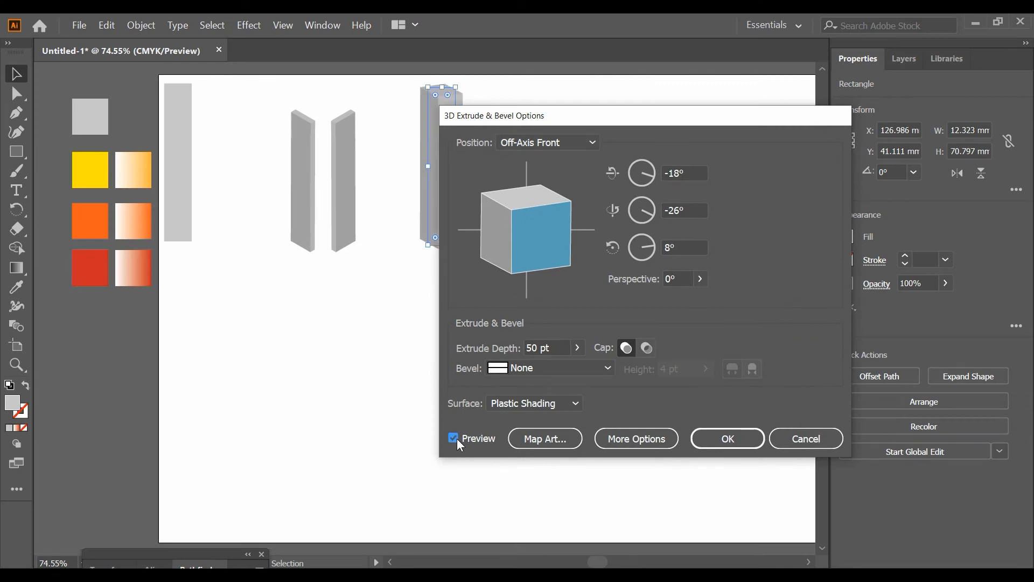
pyautogui.doubleClick(538, 348)
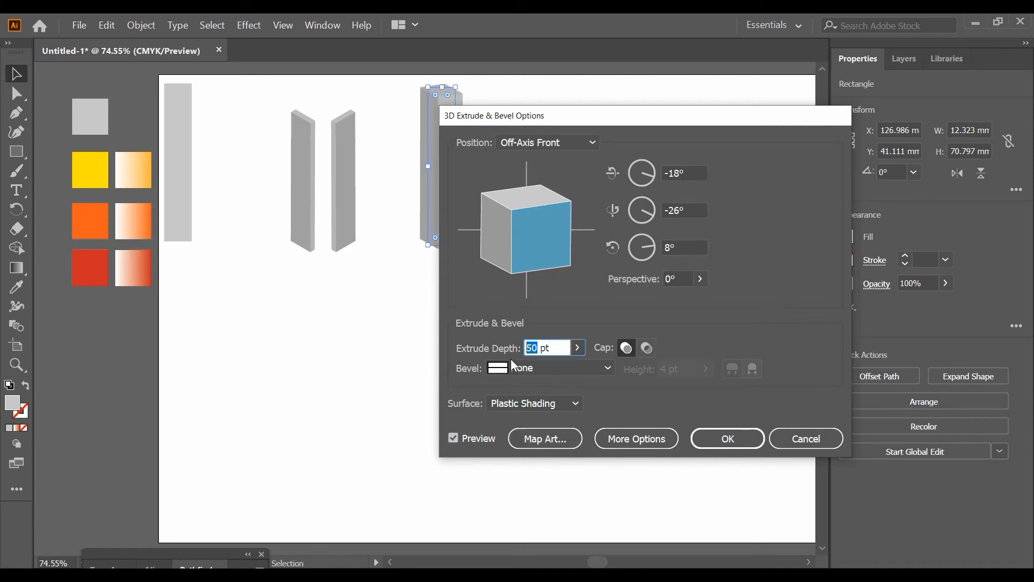
pyautogui.write('8')
pyautogui.click(453, 437)
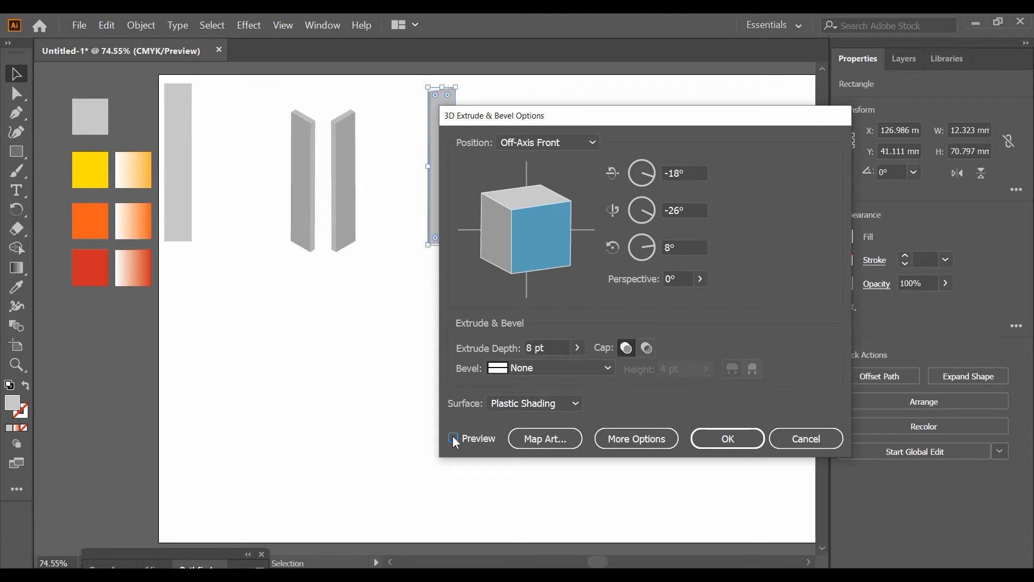
# Set the new bar's extrusion position to Isometric Top and apply the 3D effect
pyautogui.click(551, 146)
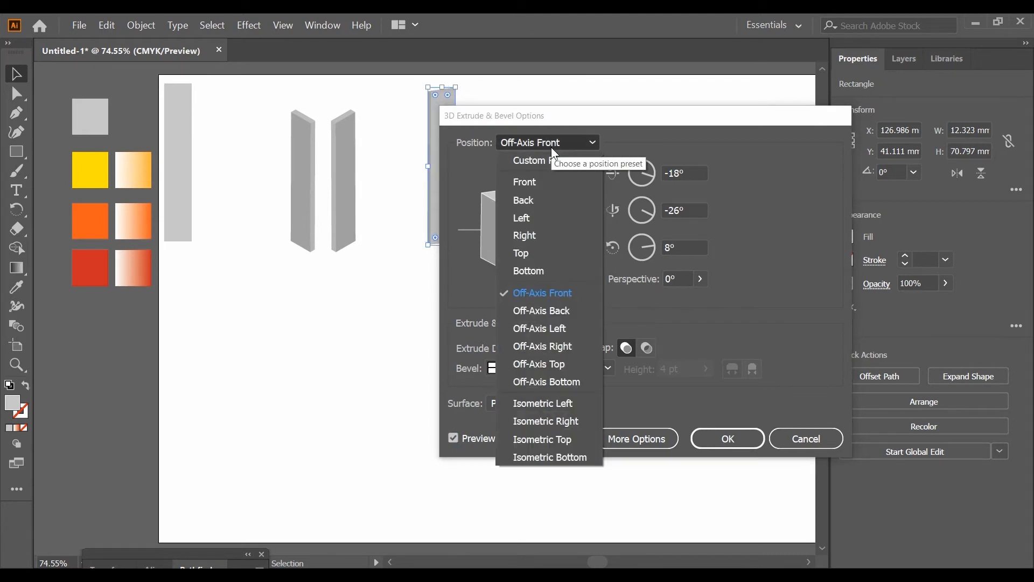
pyautogui.click(554, 419)
pyautogui.click(631, 179)
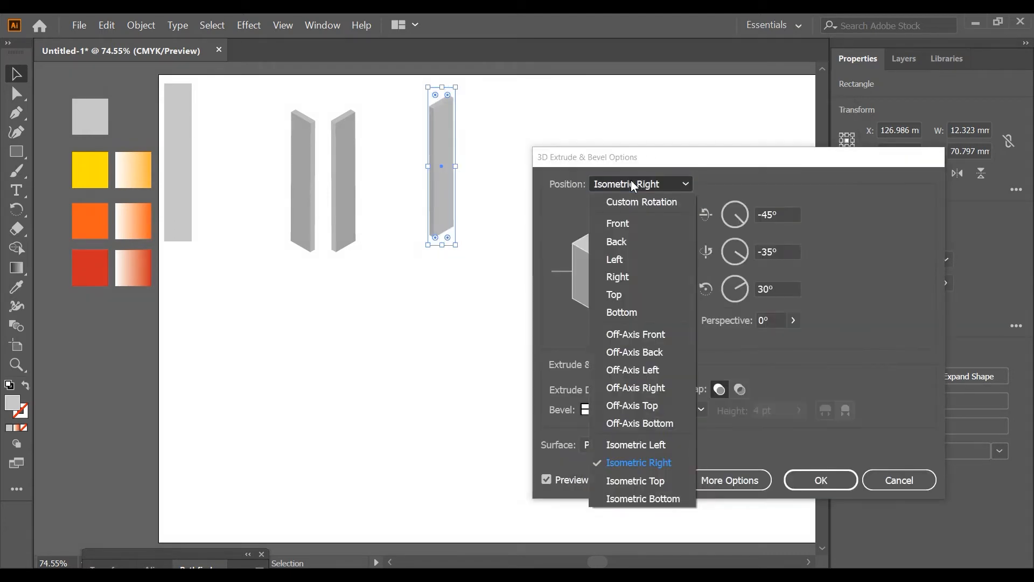
pyautogui.click(627, 480)
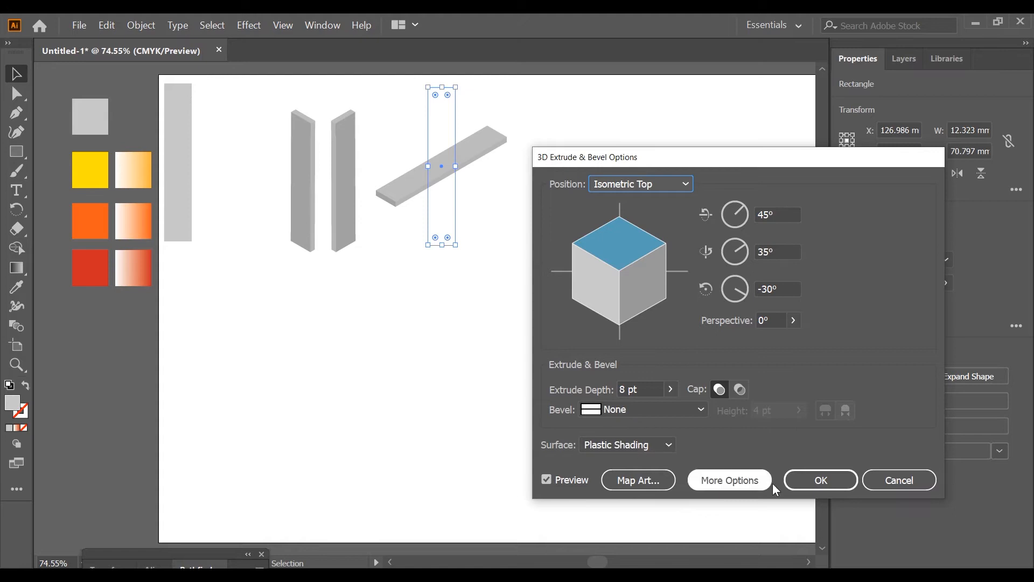
pyautogui.click(815, 479)
# Expand the appearance of the Isometric Top bar into editable shapes and deselect it
pyautogui.click(141, 25)
pyautogui.click(171, 178)
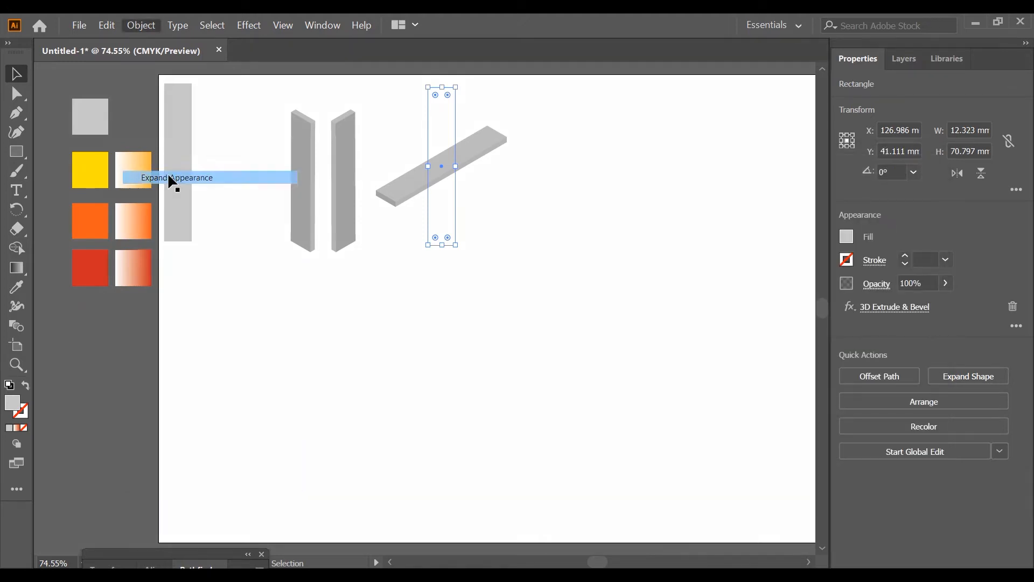
pyautogui.click(147, 25)
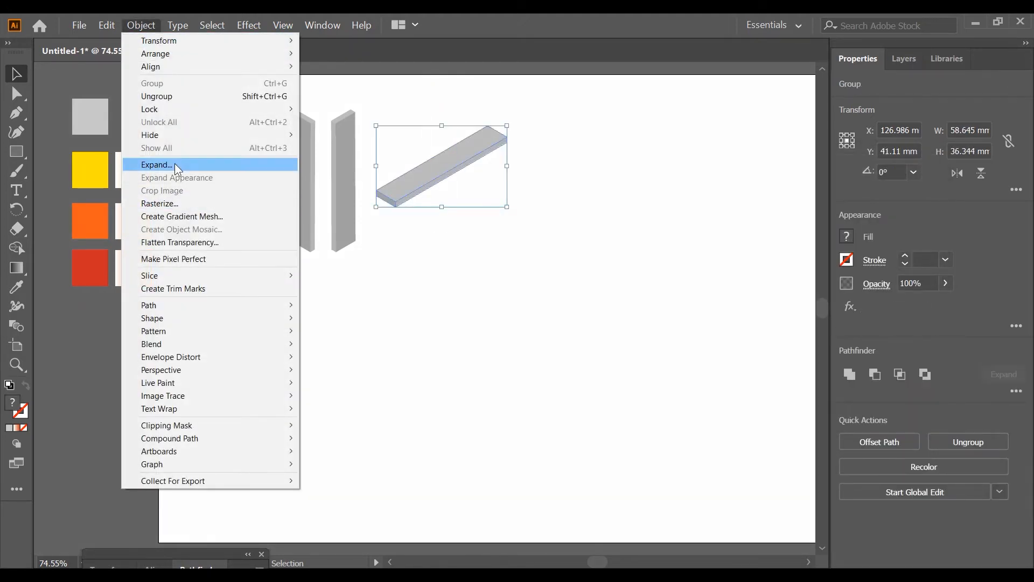
pyautogui.press('Escape')
pyautogui.click(450, 228)
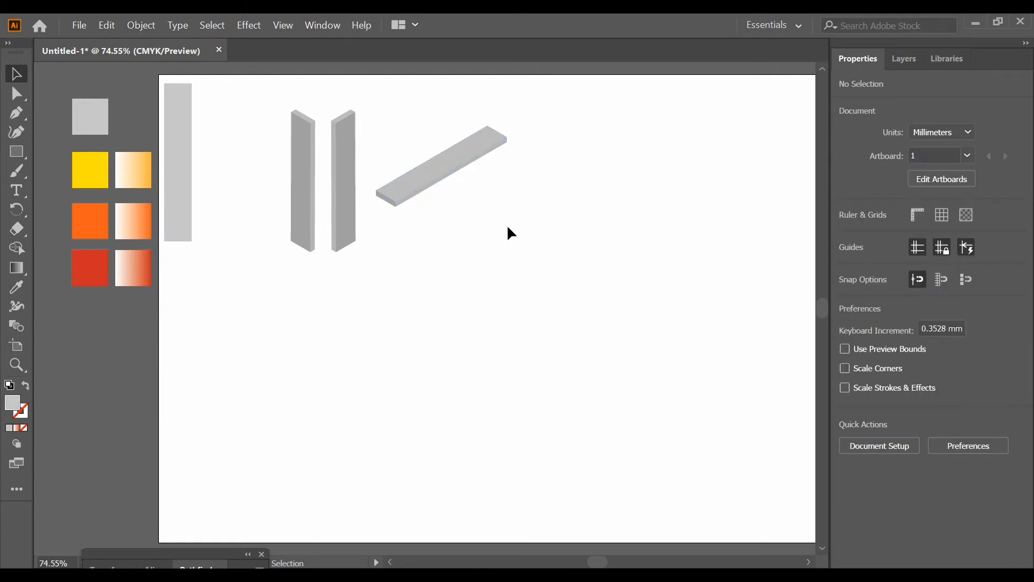
# Move the Isometric Top bar so its upper end meets the base of the left upright bar
pyautogui.moveTo(455, 166); pyautogui.dragTo(260, 271)
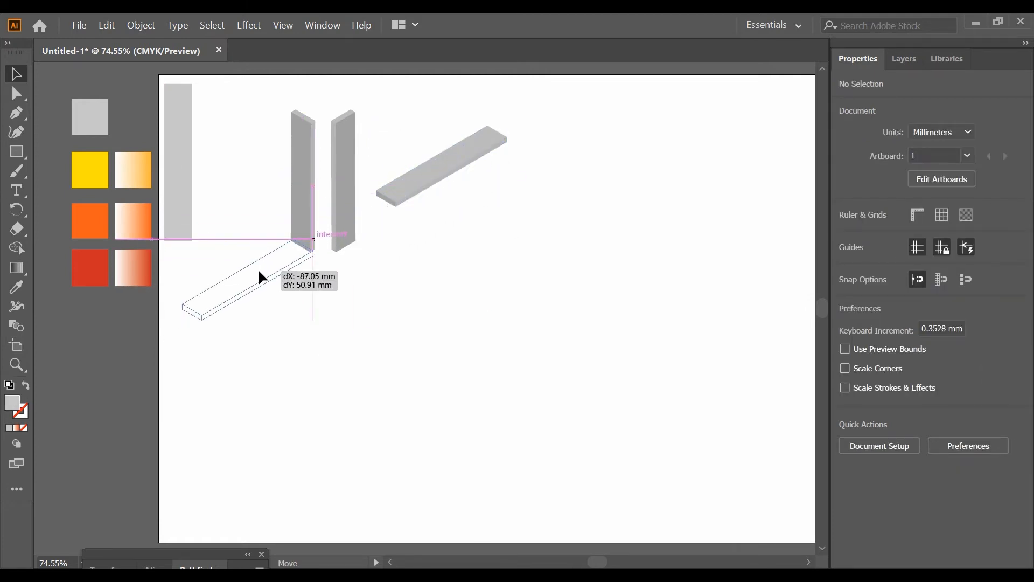
pyautogui.hotkey('ctrl', 'z')
pyautogui.moveTo(432, 161); pyautogui.dragTo(268, 297)
# Reflect a copy of the lying bar across the vertical axis and place it at the base of the right upright bar
pyautogui.rightClick(263, 271)
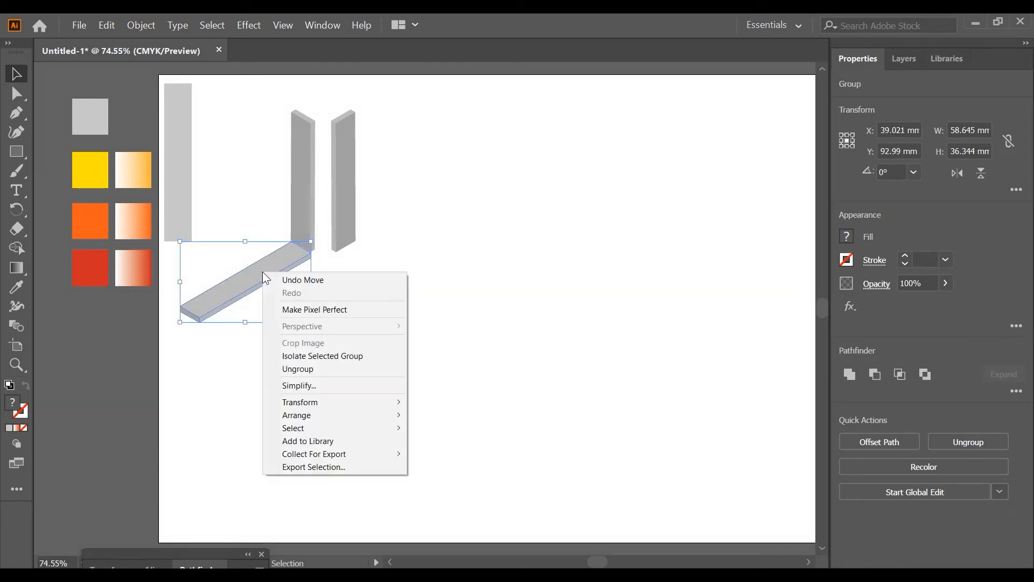
pyautogui.moveTo(348, 406)
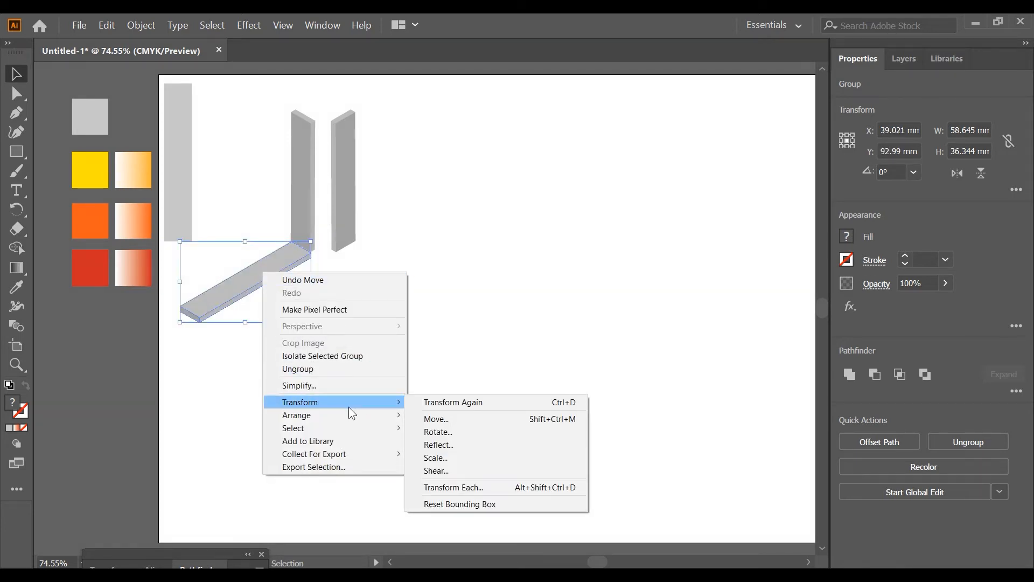
pyautogui.click(460, 443)
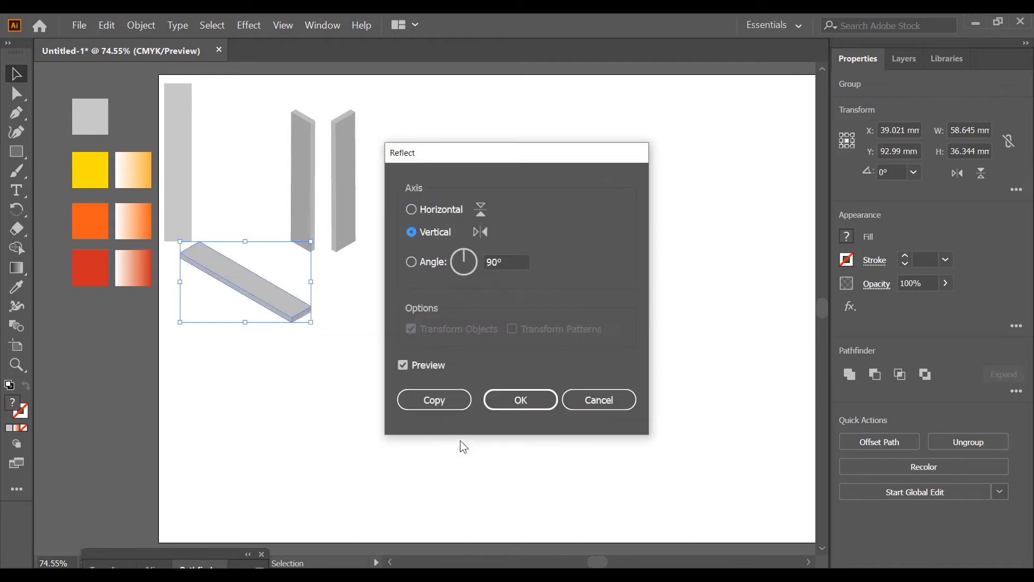
pyautogui.click(444, 407)
pyautogui.moveTo(233, 279); pyautogui.dragTo(390, 276)
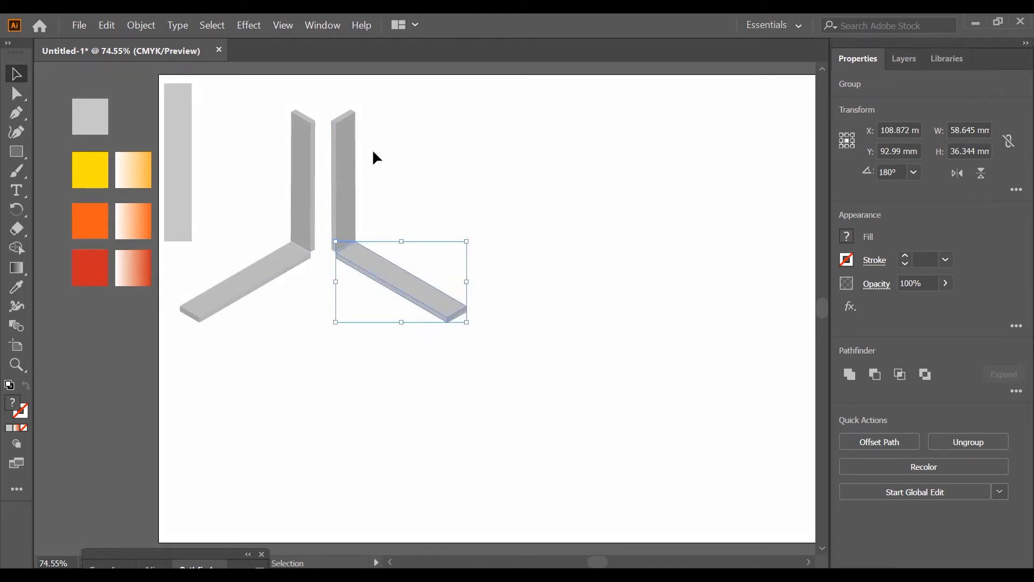
pyautogui.click(392, 211)
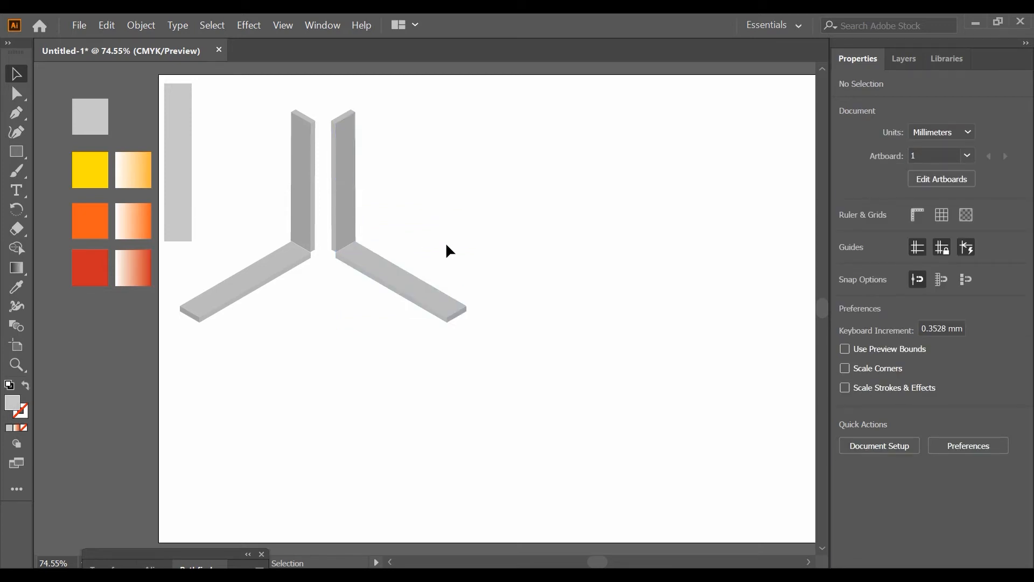
# Place another copy of the flat gray bar beside the isometric bars and rotate it 90°
pyautogui.click(183, 213)
pyautogui.moveTo(183, 202); pyautogui.dragTo(442, 203)
pyautogui.rightClick(444, 205)
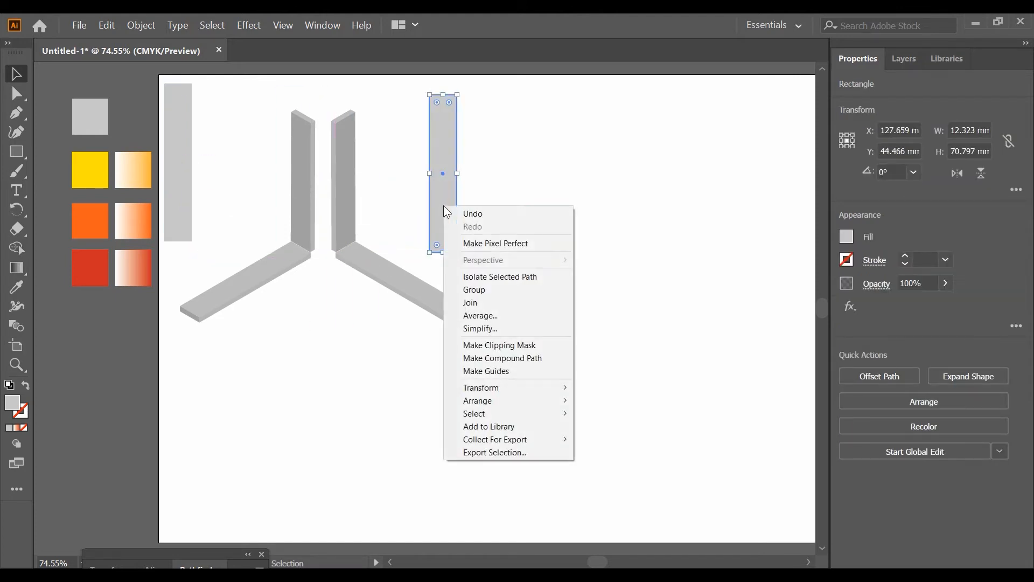
pyautogui.moveTo(555, 384)
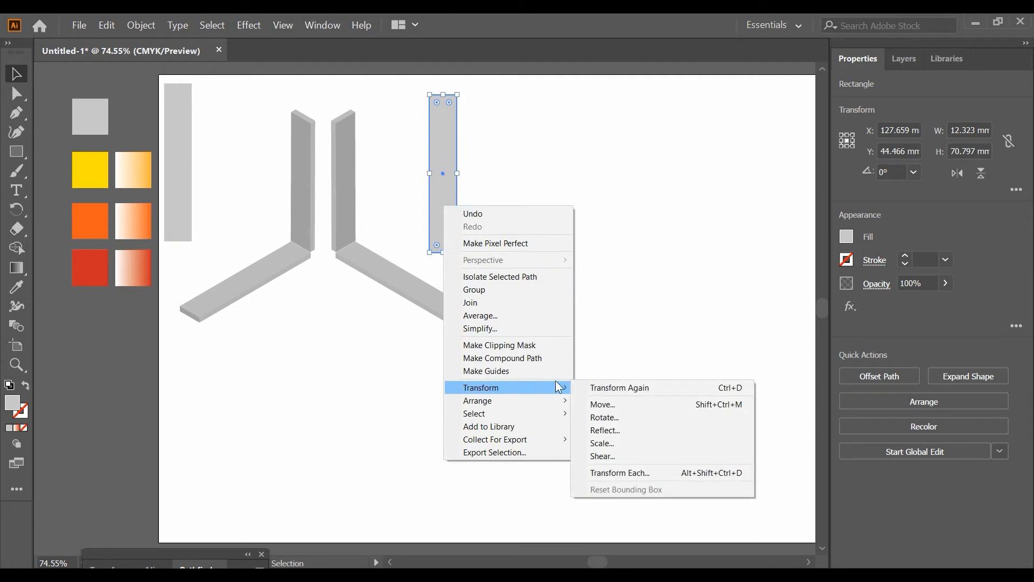
pyautogui.click(619, 418)
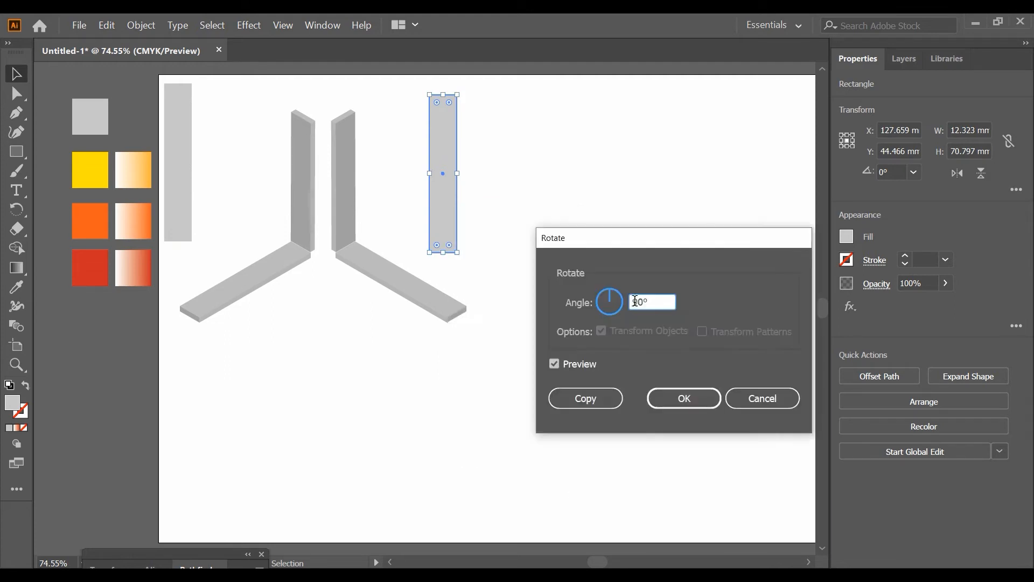
pyautogui.click(552, 365)
pyautogui.click(552, 365)
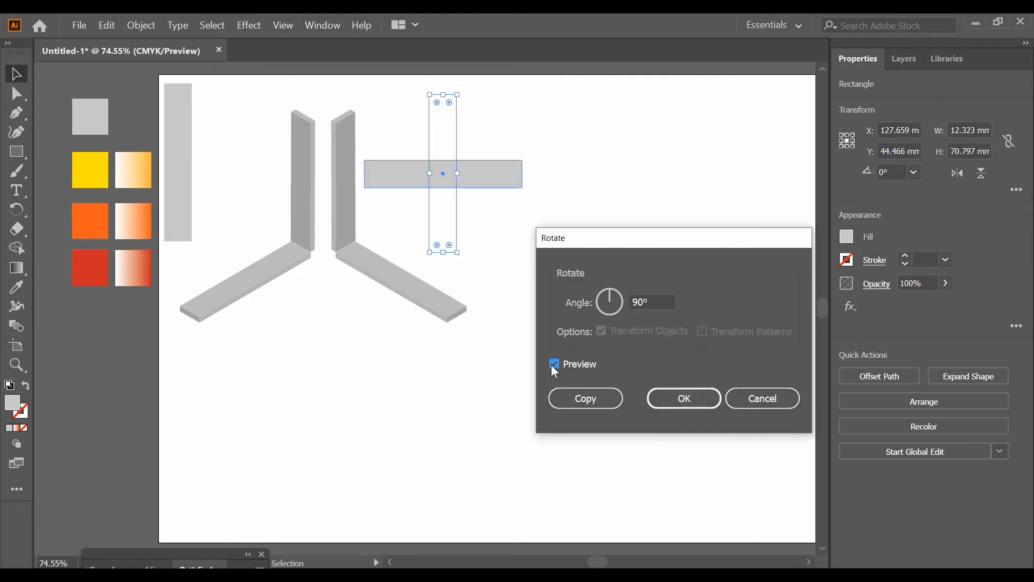
pyautogui.click(661, 403)
# Start a 3D Extrude & Bevel effect on the horizontal bar with preview on and an extrude depth of 8 pt
pyautogui.click(251, 30)
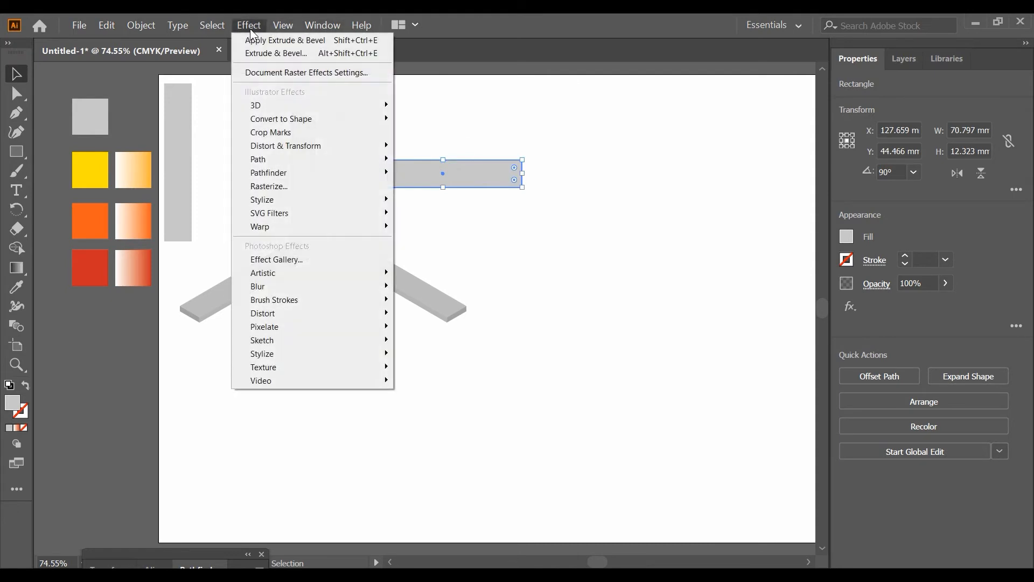
pyautogui.moveTo(273, 106)
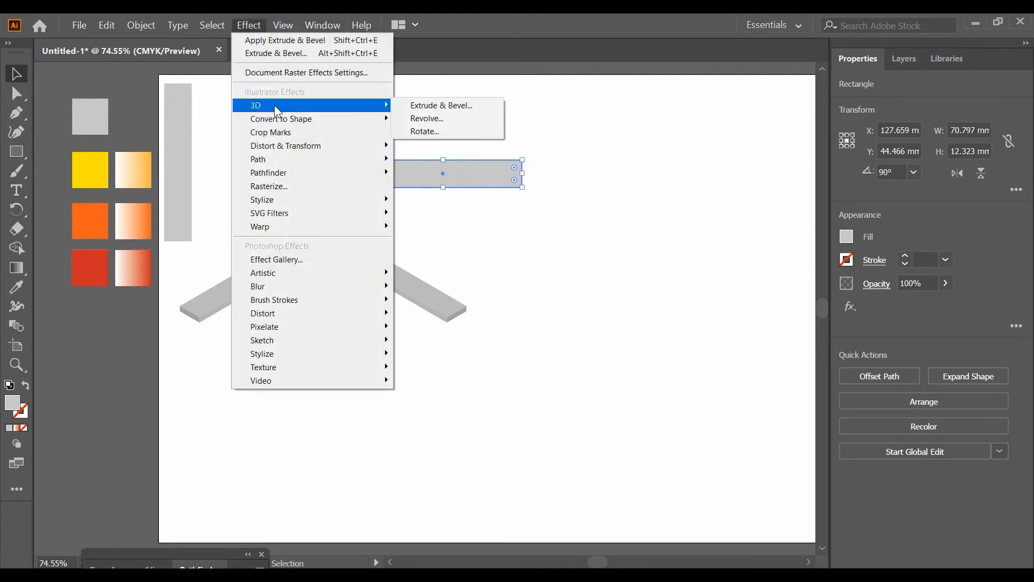
pyautogui.click(454, 107)
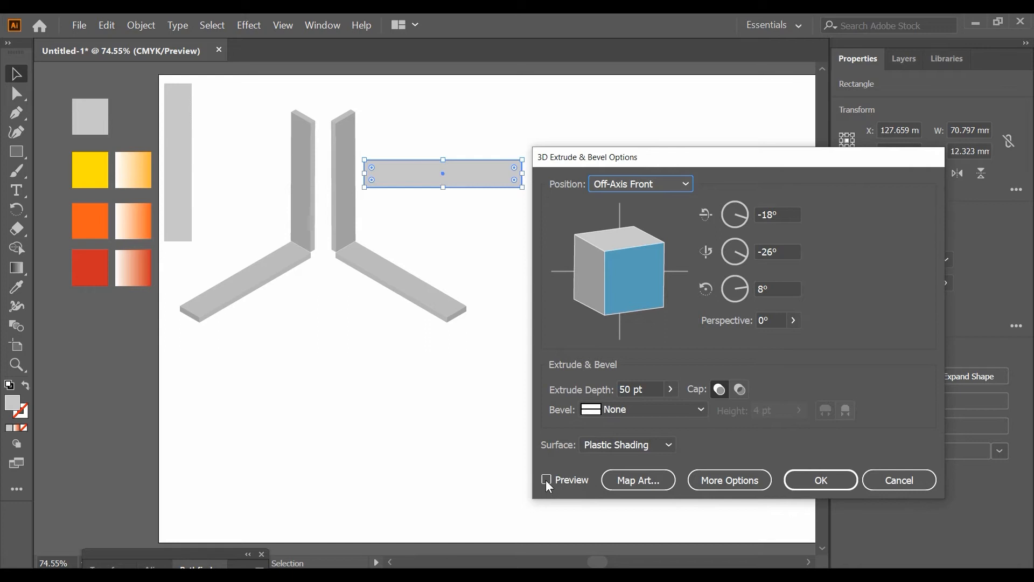
pyautogui.click(546, 481)
pyautogui.doubleClick(627, 390)
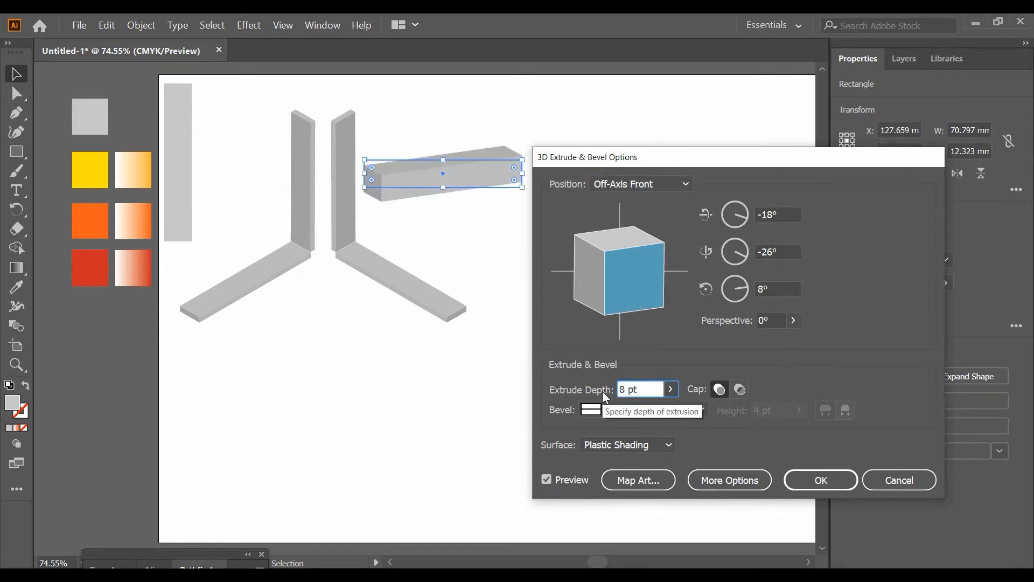
pyautogui.write('8 pt')
# Set the horizontal bar's extrusion position to Isometric Right and apply the 3D effect
pyautogui.click(629, 185)
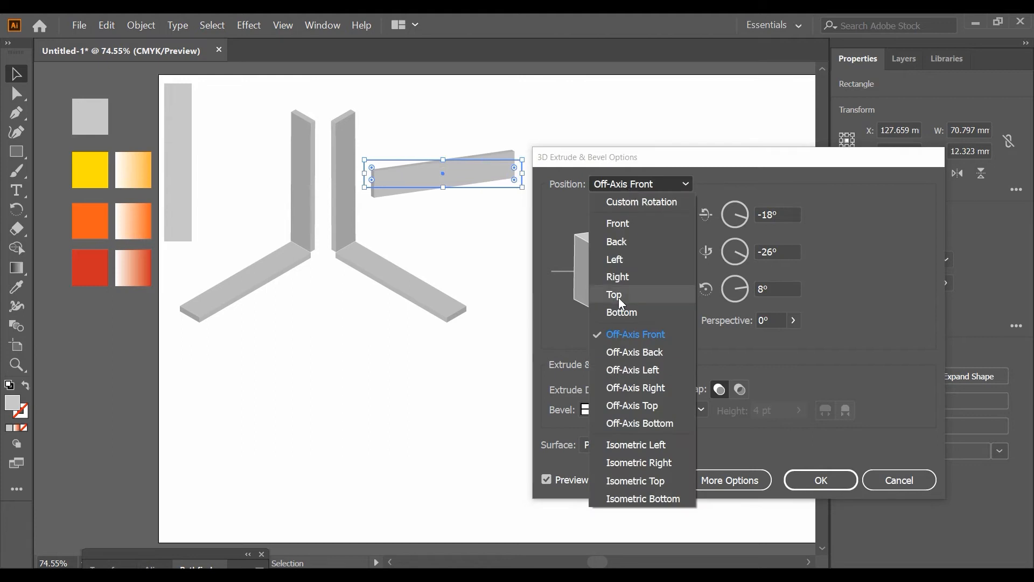
pyautogui.click(635, 445)
pyautogui.press('Down')
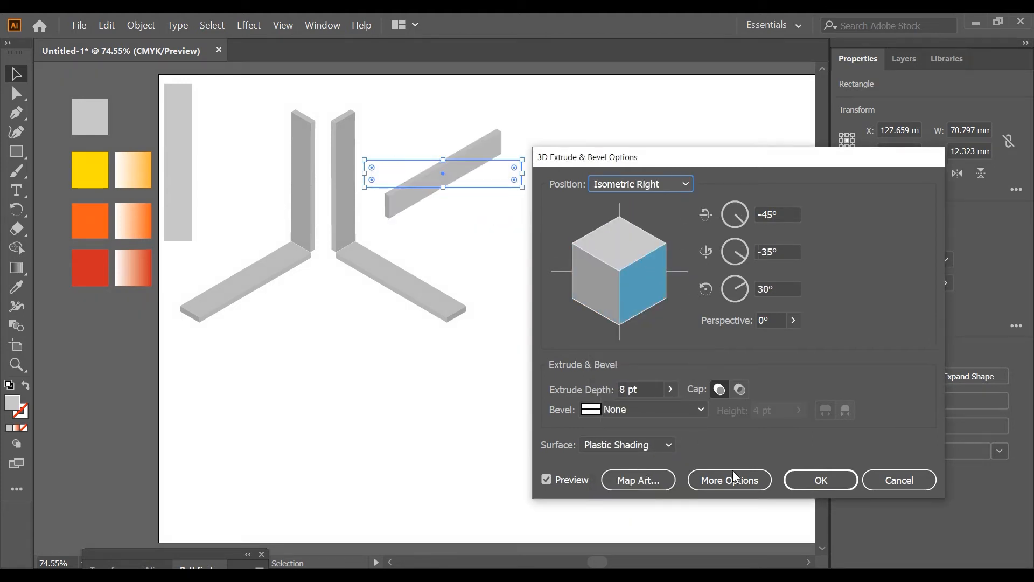
pyautogui.click(814, 479)
# Expand the appearance of the Isometric Right bar into editable shapes
pyautogui.click(148, 26)
pyautogui.click(148, 25)
pyautogui.click(147, 23)
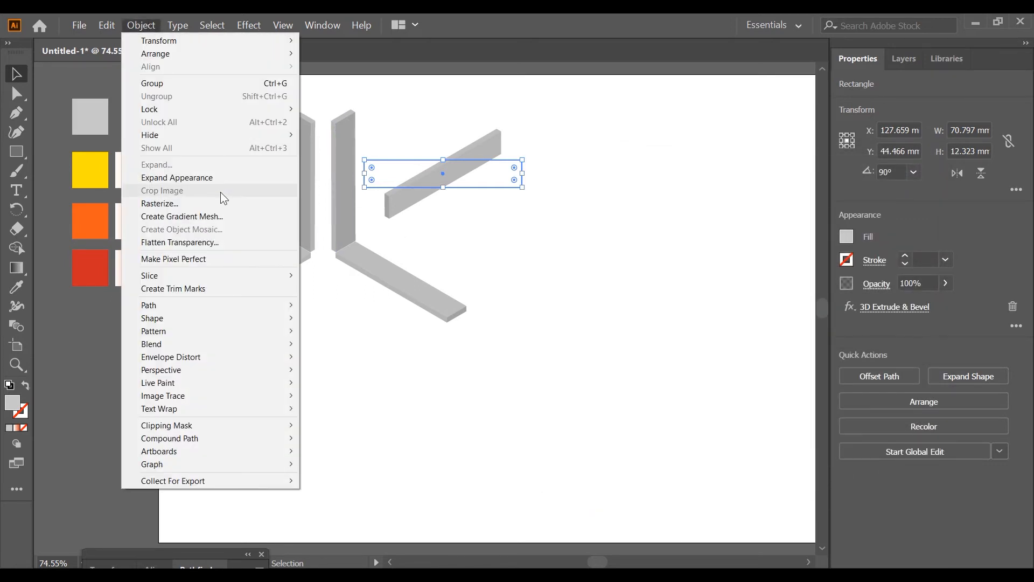
pyautogui.click(216, 178)
pyautogui.click(146, 26)
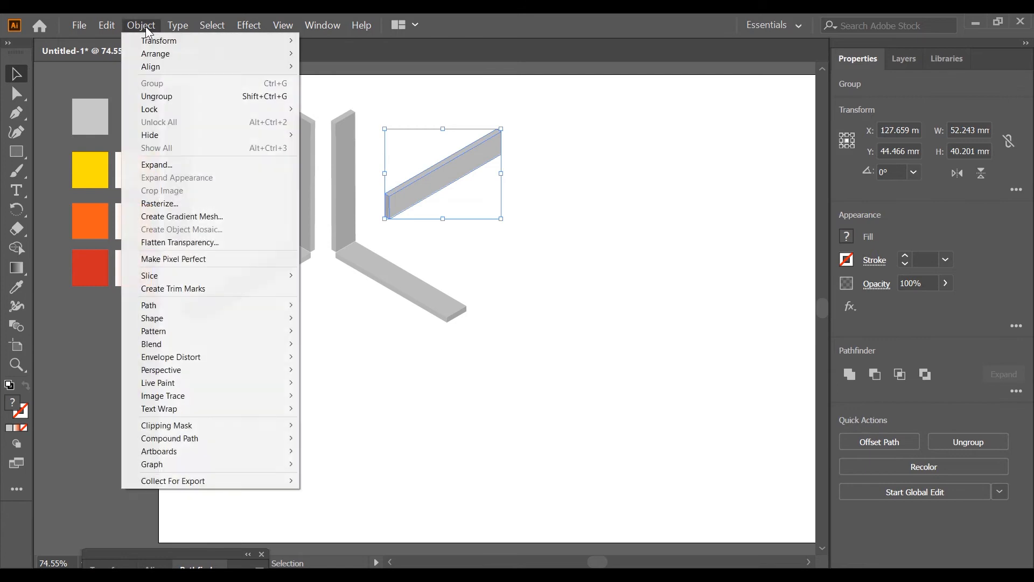
pyautogui.click(199, 165)
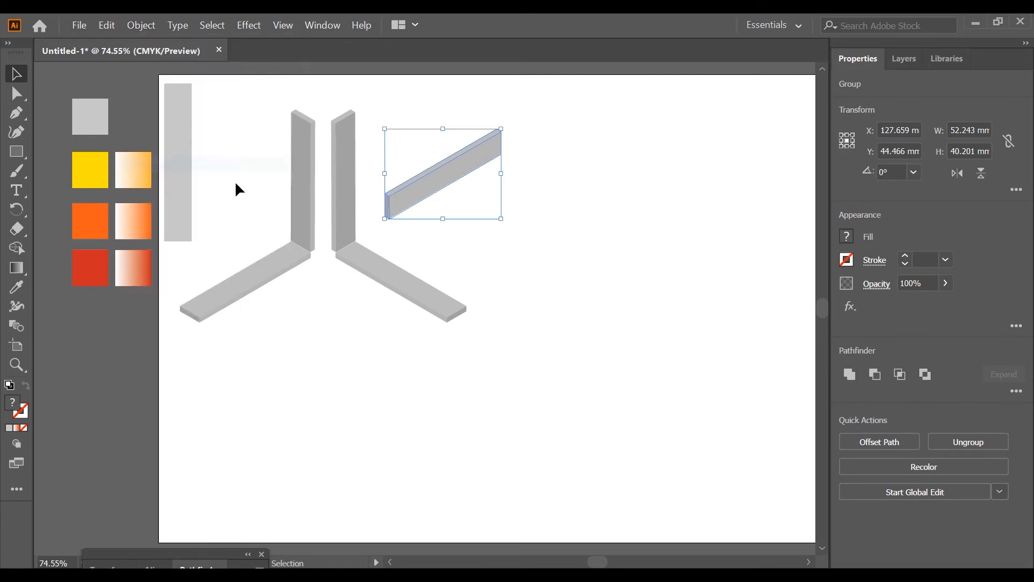
# Reposition the Isometric Right bar, reflect a copy across the vertical axis and place it alongside to form a roof-shaped pair
pyautogui.click(533, 218)
pyautogui.moveTo(450, 180); pyautogui.dragTo(481, 207)
pyautogui.rightClick(504, 195)
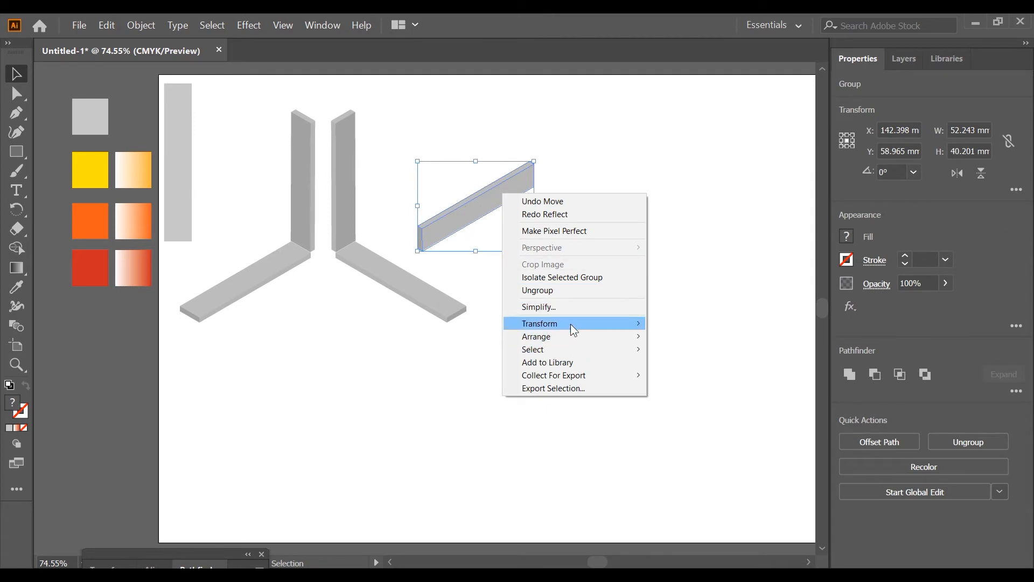
pyautogui.moveTo(572, 320)
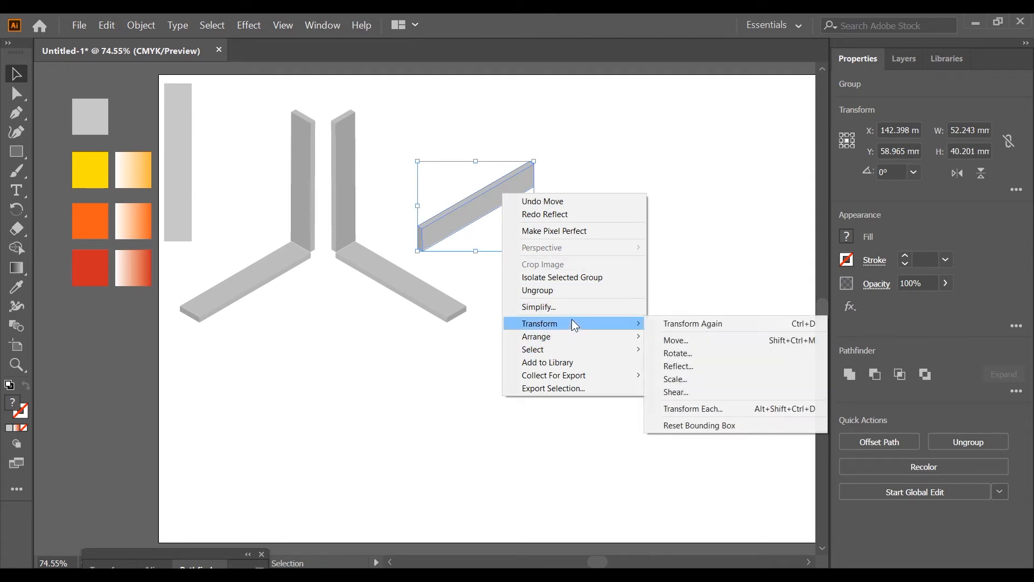
pyautogui.click(699, 365)
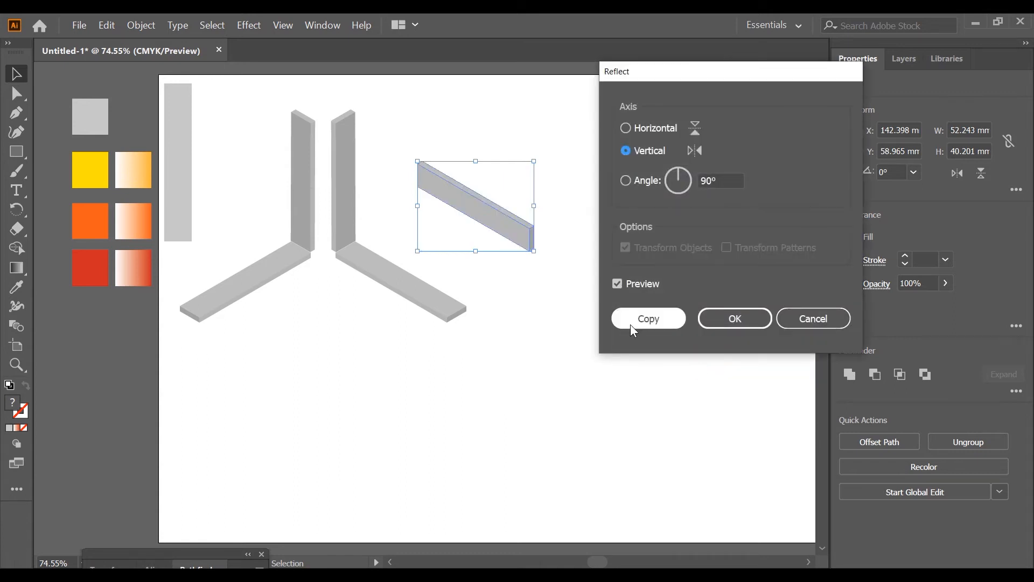
pyautogui.click(631, 322)
pyautogui.moveTo(470, 220); pyautogui.dragTo(588, 213)
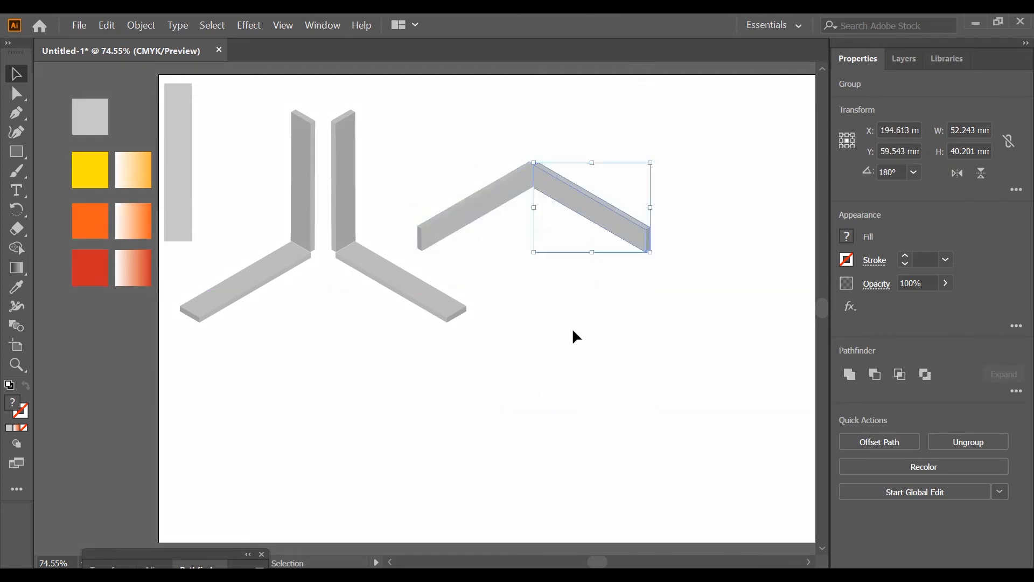
pyautogui.click(573, 331)
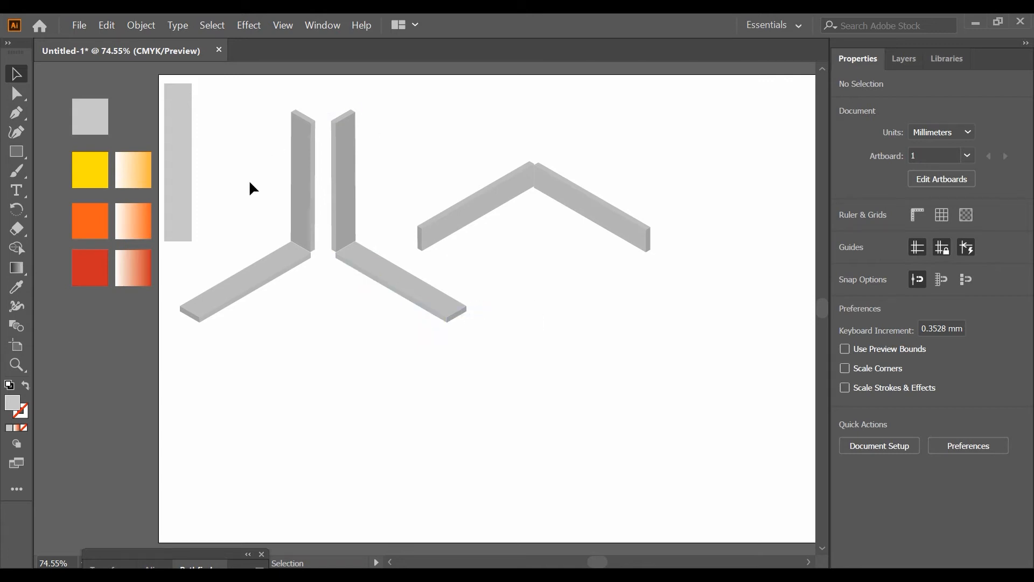
pyautogui.moveTo(305, 269); pyautogui.dragTo(306, 269)
pyautogui.moveTo(367, 308); pyautogui.dragTo(330, 218)
pyautogui.click(577, 207)
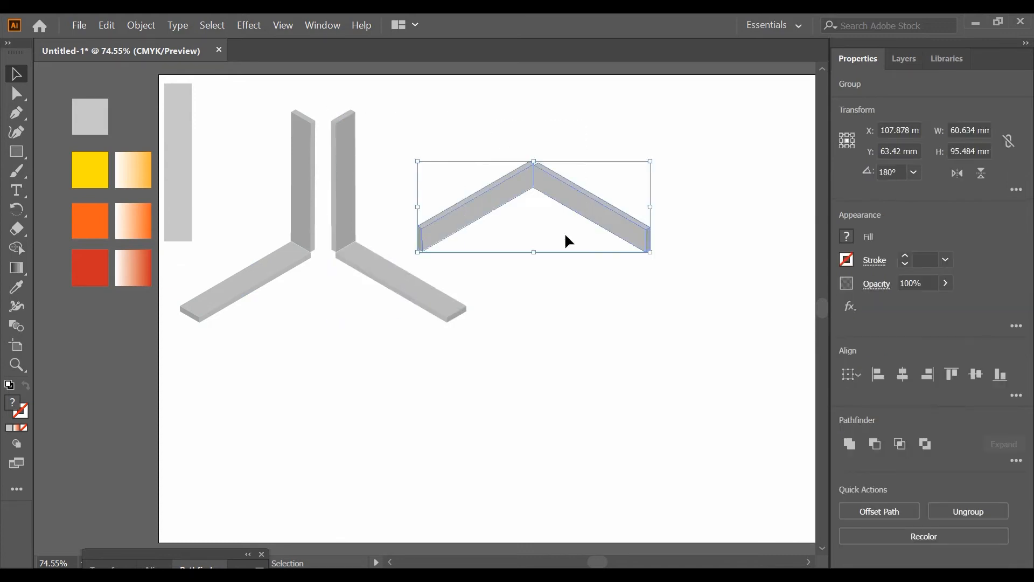
pyautogui.click(321, 311)
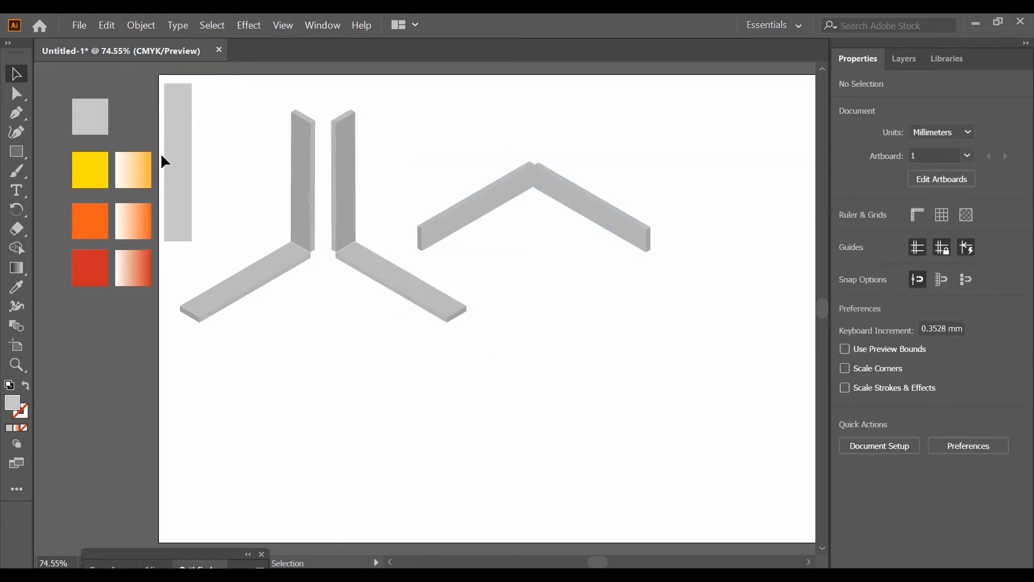
# Close the gaps between the two upright bars and their floor bars by moving each upright onto the matching corner
pyautogui.click(16, 94)
pyautogui.scroll(8, 330, 264)
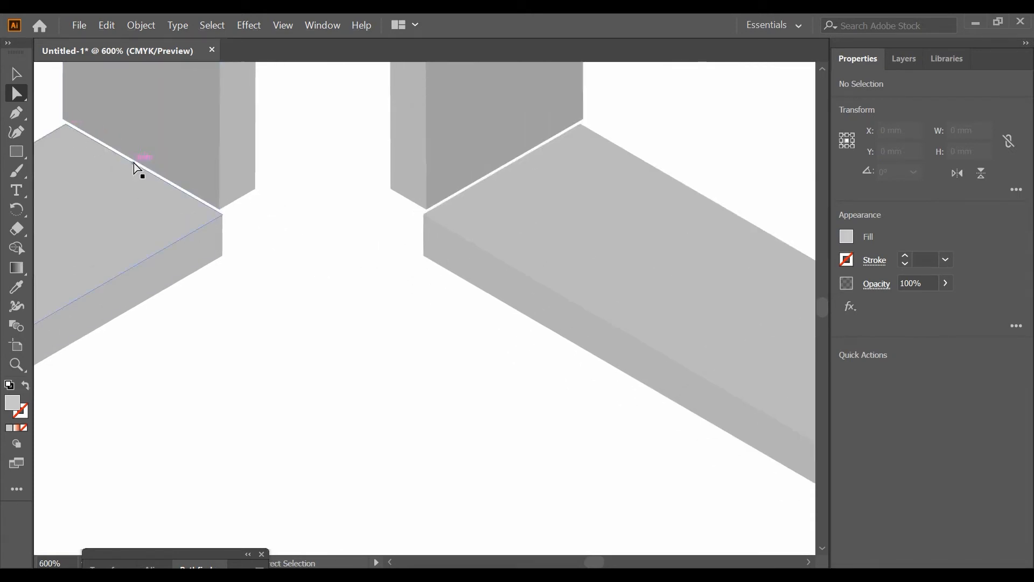
pyautogui.click(16, 74)
pyautogui.moveTo(134, 108); pyautogui.dragTo(137, 112)
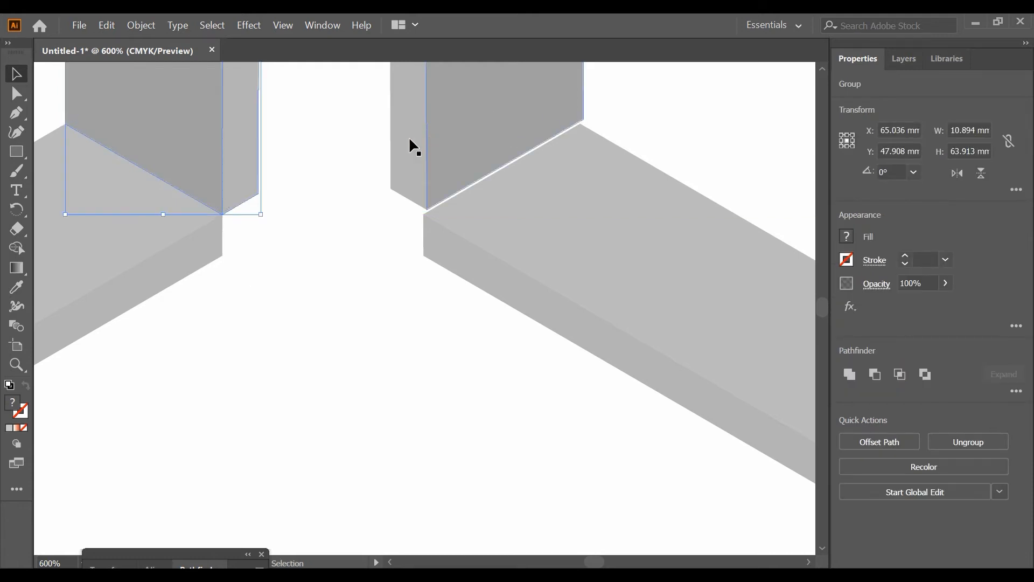
pyautogui.moveTo(458, 135); pyautogui.dragTo(454, 141)
pyautogui.click(217, 393)
# Extend the lower outer corner points of both upright bars' side faces down to meet the floor bars' bottom edges
pyautogui.click(16, 94)
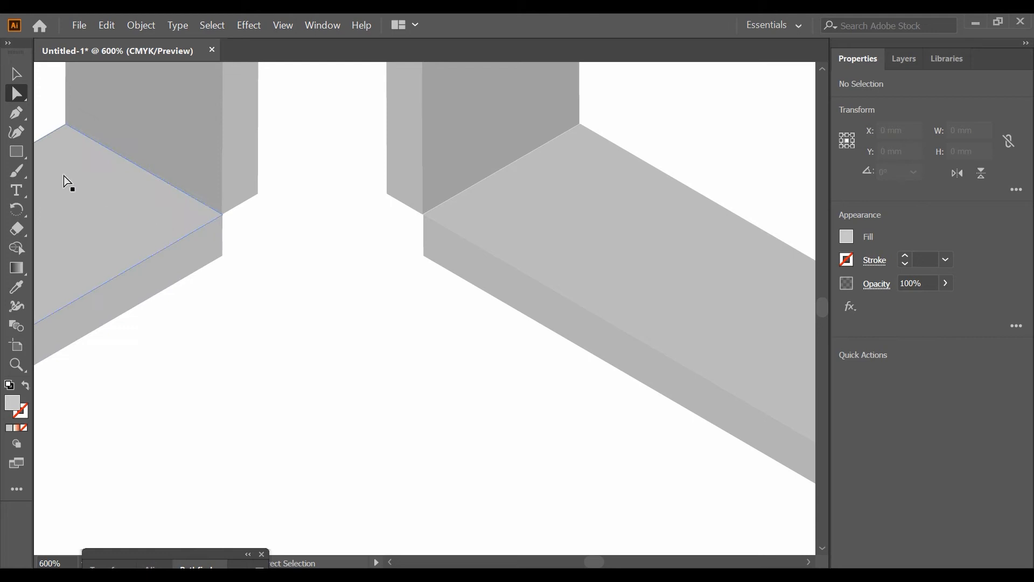
pyautogui.click(258, 194)
pyautogui.moveTo(258, 195); pyautogui.dragTo(257, 237)
pyautogui.click(223, 255)
pyautogui.click(387, 194)
pyautogui.moveTo(386, 195); pyautogui.dragTo(387, 233)
pyautogui.click(371, 273)
pyautogui.scroll(-4, 371, 273)
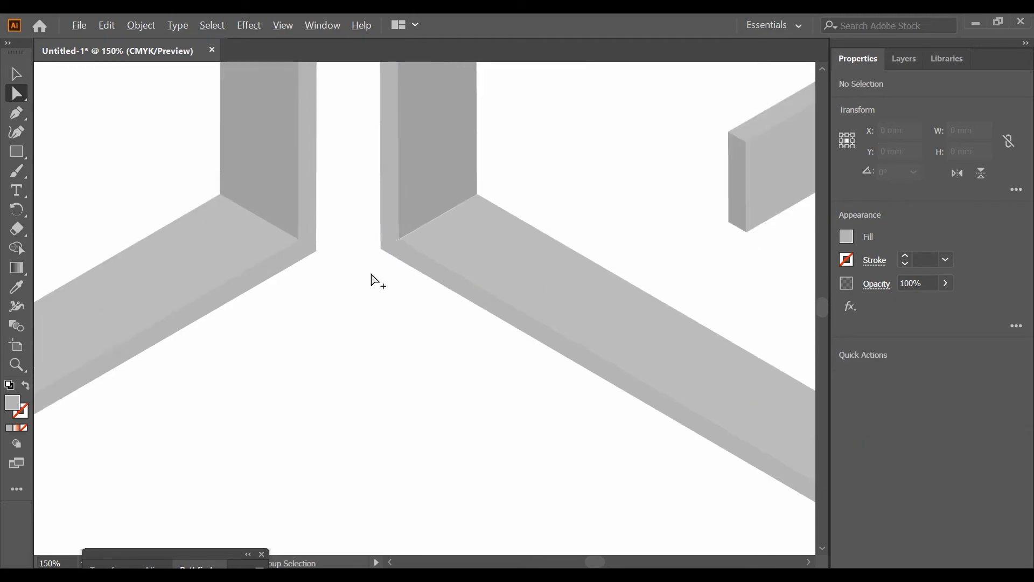
# Align the mirrored roof bar with its counterpart so their front edges meet exactly at the peak
pyautogui.hscroll(6, 374, 274)
pyautogui.scroll(6, 595, 178)
pyautogui.press('v')
pyautogui.click(439, 328)
pyautogui.click(427, 145)
pyautogui.moveTo(411, 249); pyautogui.dragTo(423, 299)
pyautogui.click(317, 145)
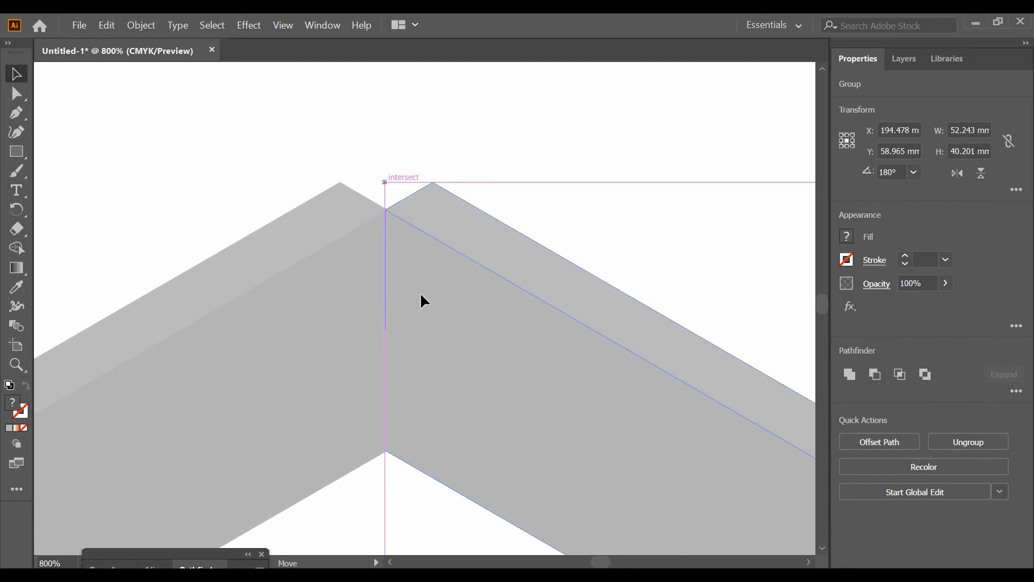
# Move the top corner points of both roof bars to a shared point above the joint, closing the notch
pyautogui.press('a')
pyautogui.click(349, 122)
pyautogui.moveTo(341, 183); pyautogui.dragTo(388, 157)
pyautogui.click(424, 179)
pyautogui.moveTo(433, 182); pyautogui.dragTo(388, 155)
pyautogui.click(450, 99)
pyautogui.scroll(-10, 438, 144)
pyautogui.scroll(2, 375, 160)
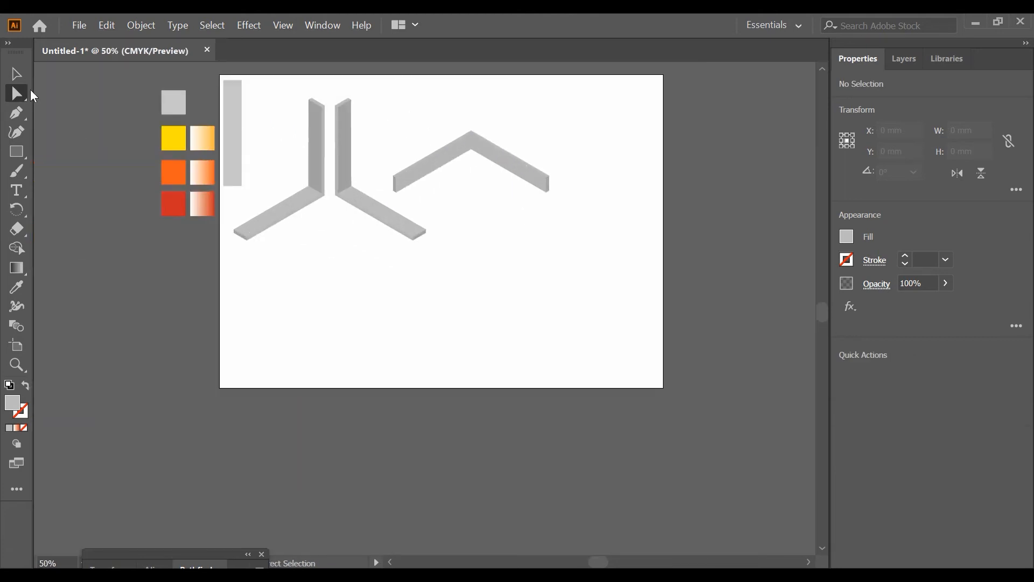
# Apply the white-to-yellow-orange gradient swatch to the right upright and floor bars
pyautogui.press('v')
pyautogui.click(346, 195)
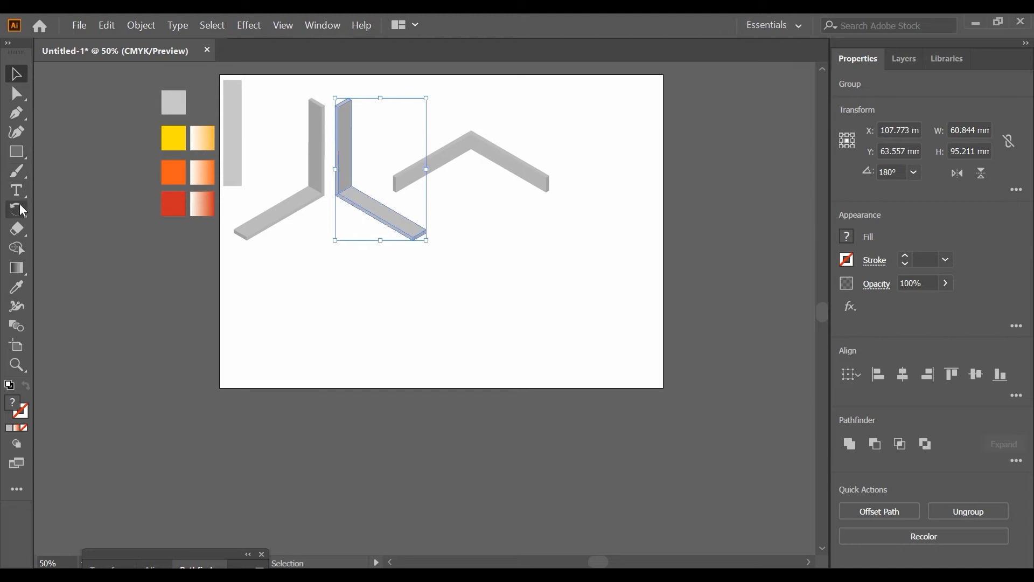
pyautogui.click(11, 289)
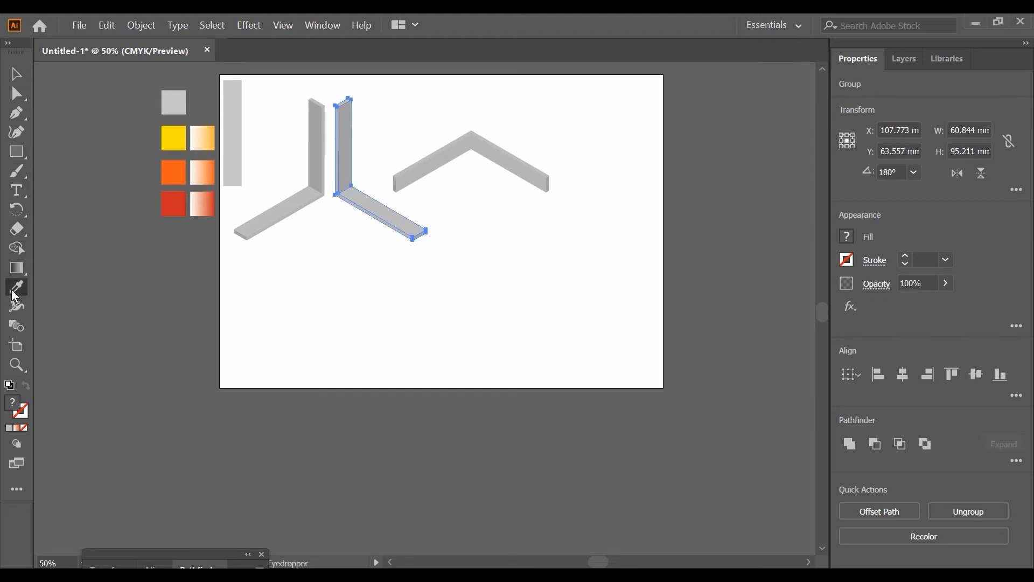
pyautogui.click(204, 139)
# Apply the white-to-orange gradient swatch to the left upright and floor bars
pyautogui.press('v')
pyautogui.moveTo(279, 124); pyautogui.dragTo(321, 214)
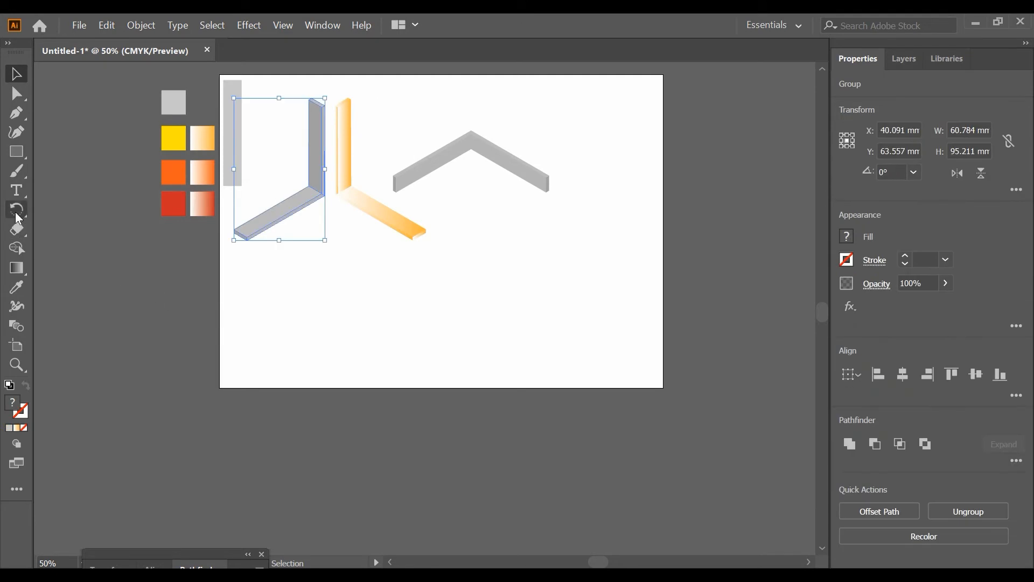
pyautogui.click(17, 288)
pyautogui.click(200, 171)
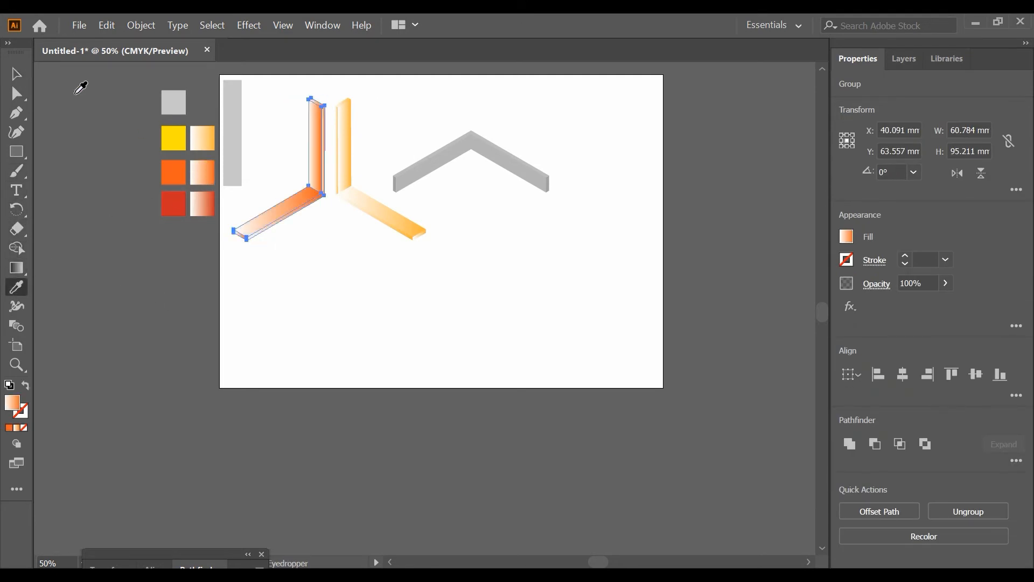
# Apply the white-to-red gradient swatch to the two roof-shaped bars
pyautogui.click(17, 78)
pyautogui.moveTo(428, 105); pyautogui.dragTo(485, 194)
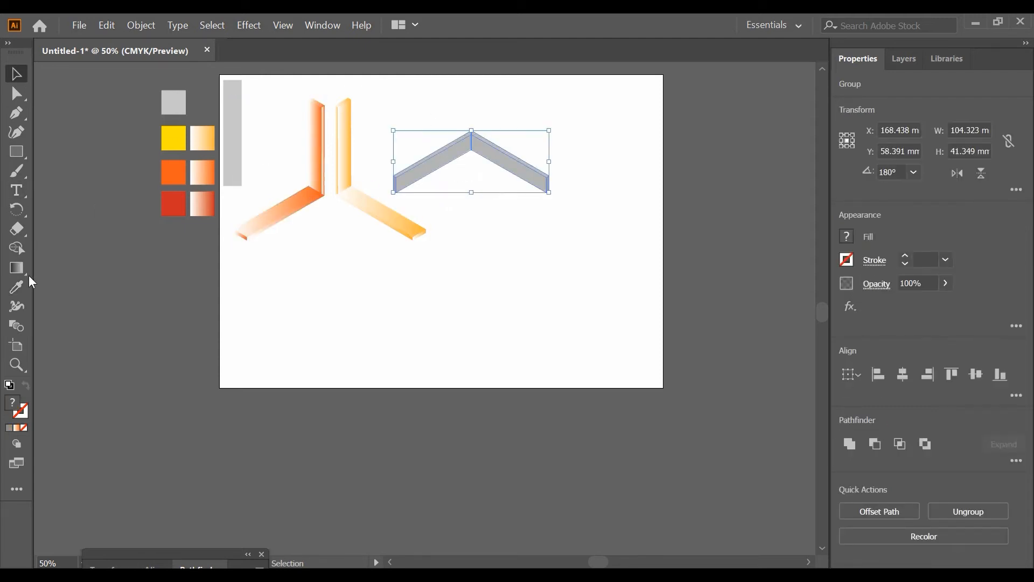
pyautogui.click(16, 287)
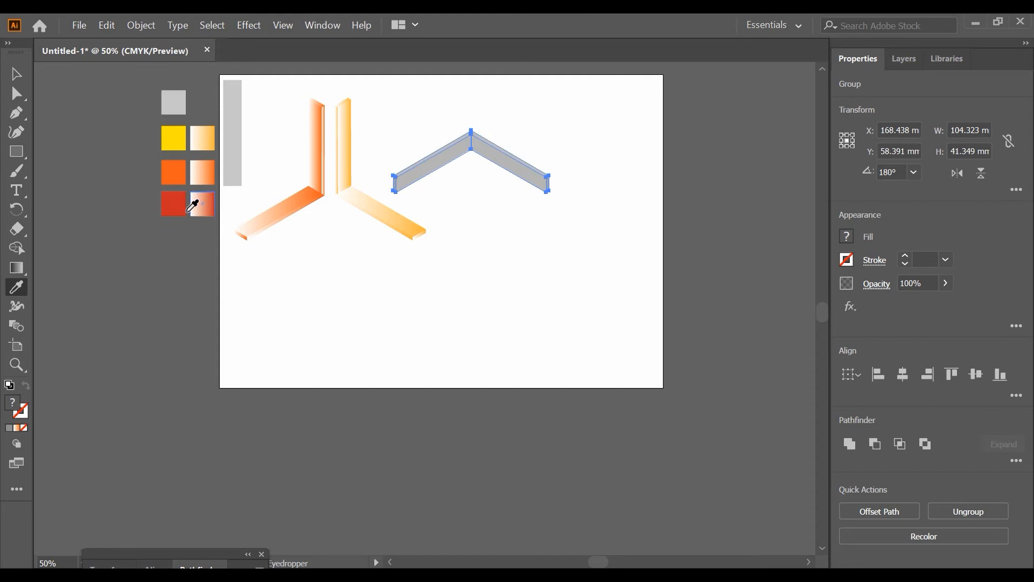
pyautogui.click(211, 200)
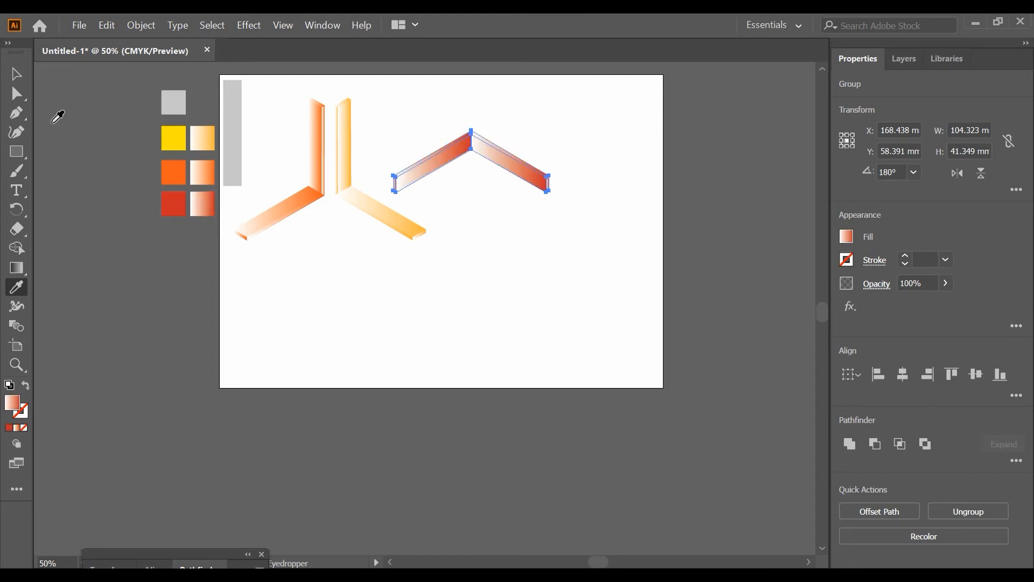
pyautogui.click(16, 73)
pyautogui.click(313, 253)
pyautogui.hscroll(-4, 380, 249)
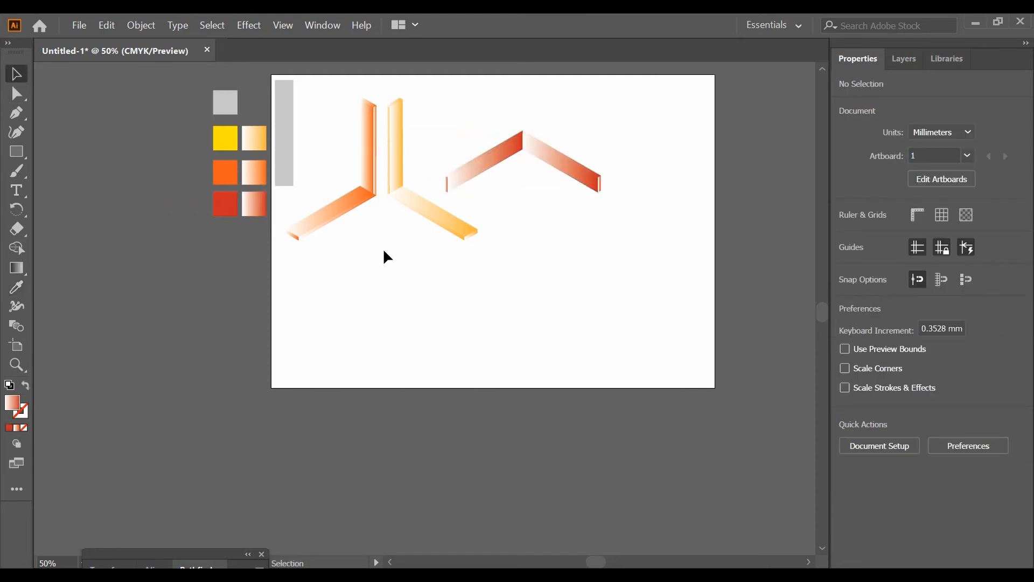
pyautogui.scroll(3, 390, 247)
pyautogui.scroll(1, 384, 258)
pyautogui.scroll(1, 385, 260)
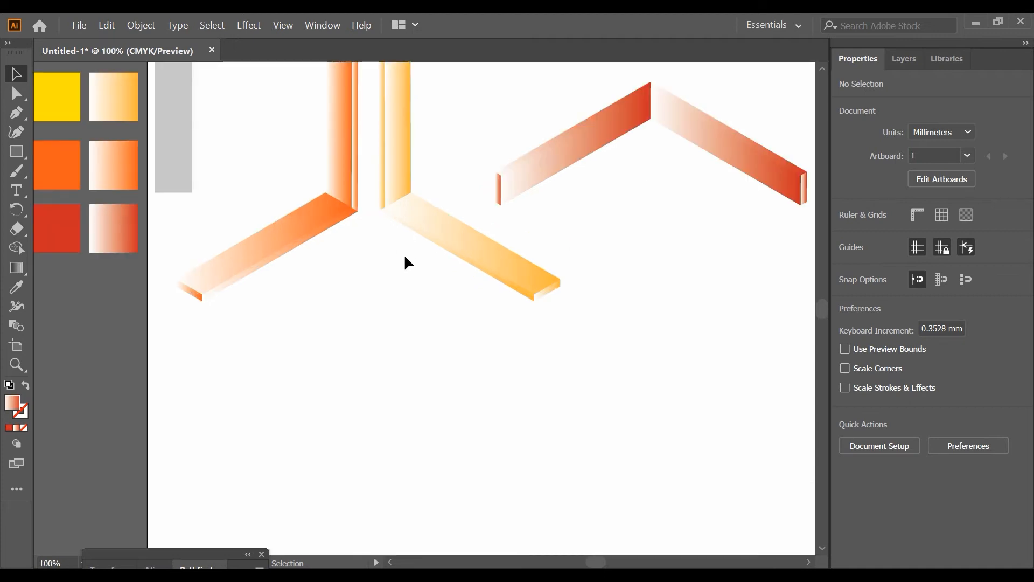
pyautogui.scroll(3, 414, 272)
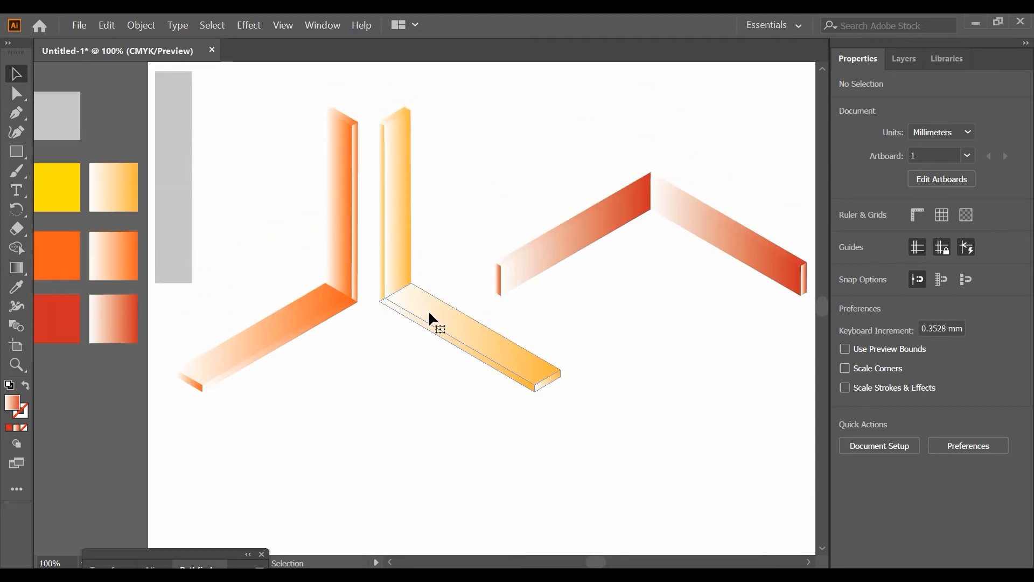
pyautogui.click(430, 313)
pyautogui.press('g')
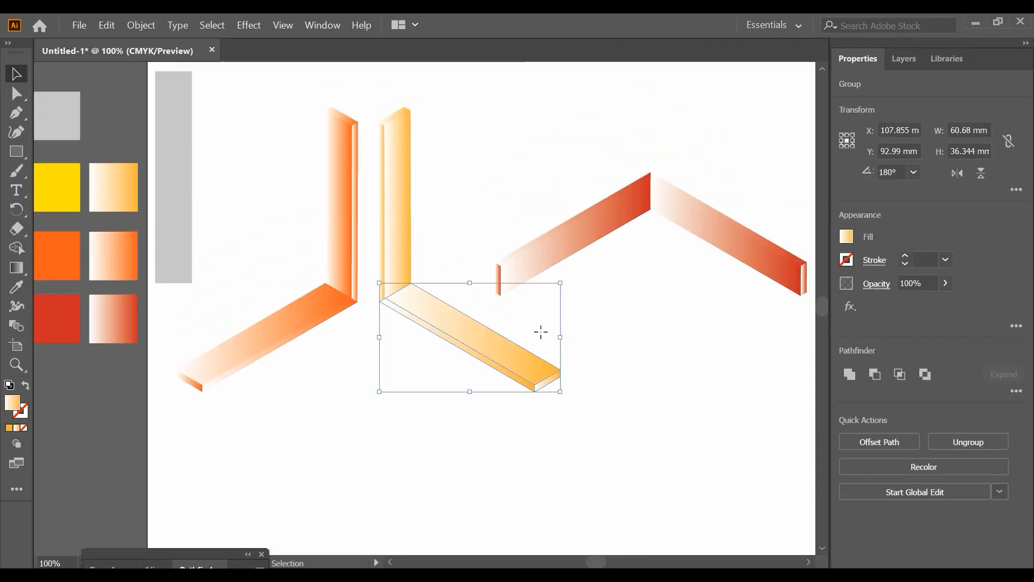
pyautogui.moveTo(481, 334); pyautogui.dragTo(501, 354)
pyautogui.hotkey('ctrl', 'z')
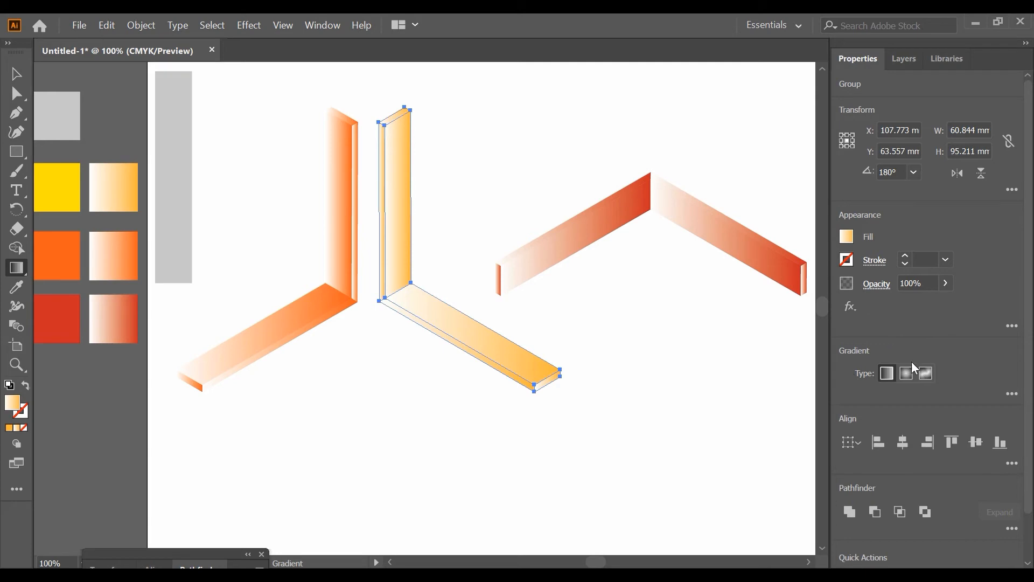
# Shift the gradient midpoint of the yellow-orange bars toward white, to a location of about 15.74%
pyautogui.click(1012, 394)
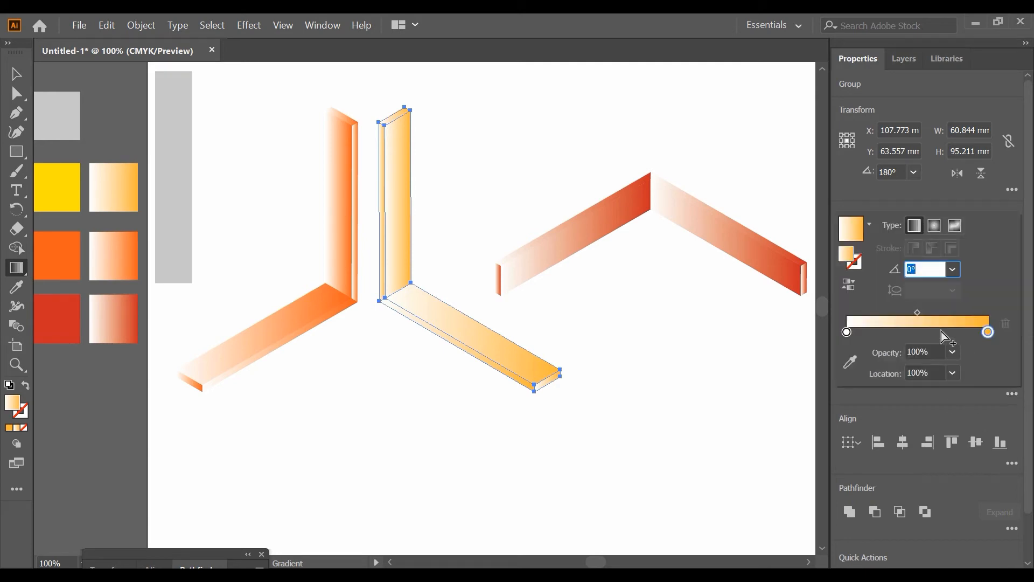
pyautogui.moveTo(916, 313); pyautogui.dragTo(868, 310)
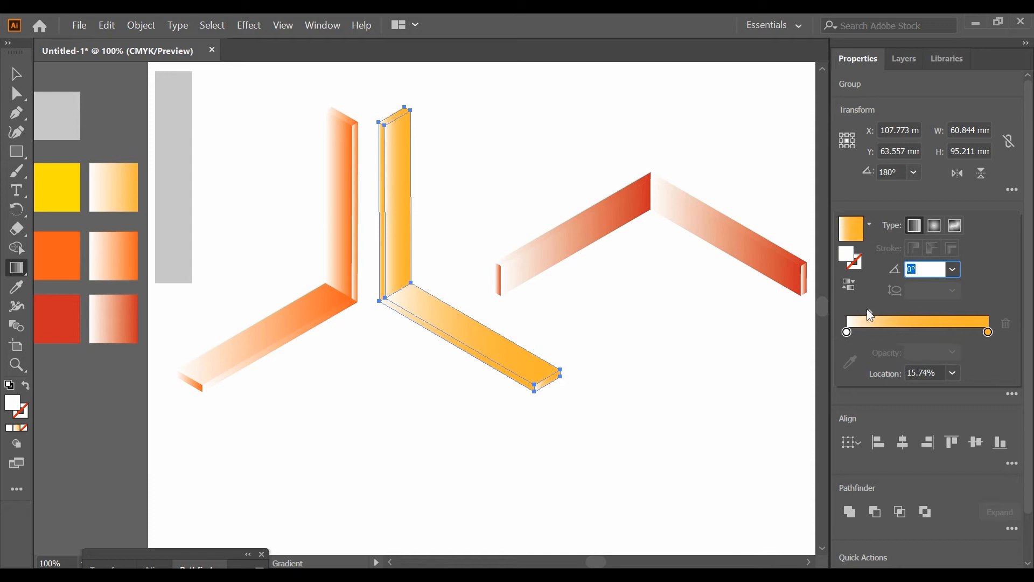
pyautogui.click(15, 74)
pyautogui.click(524, 130)
pyautogui.hotkey('ctrl', 'z')
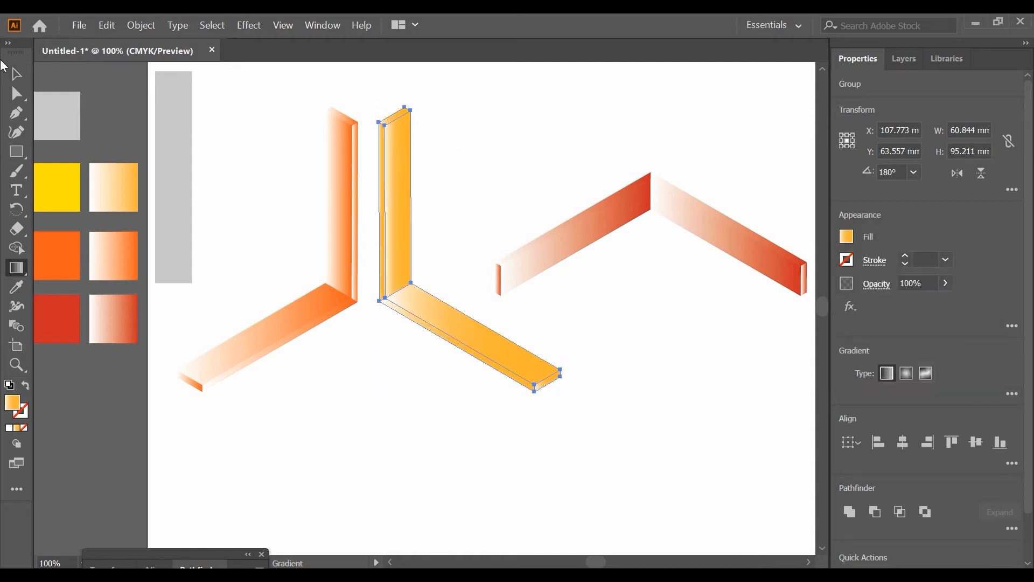
pyautogui.click(22, 75)
pyautogui.click(587, 106)
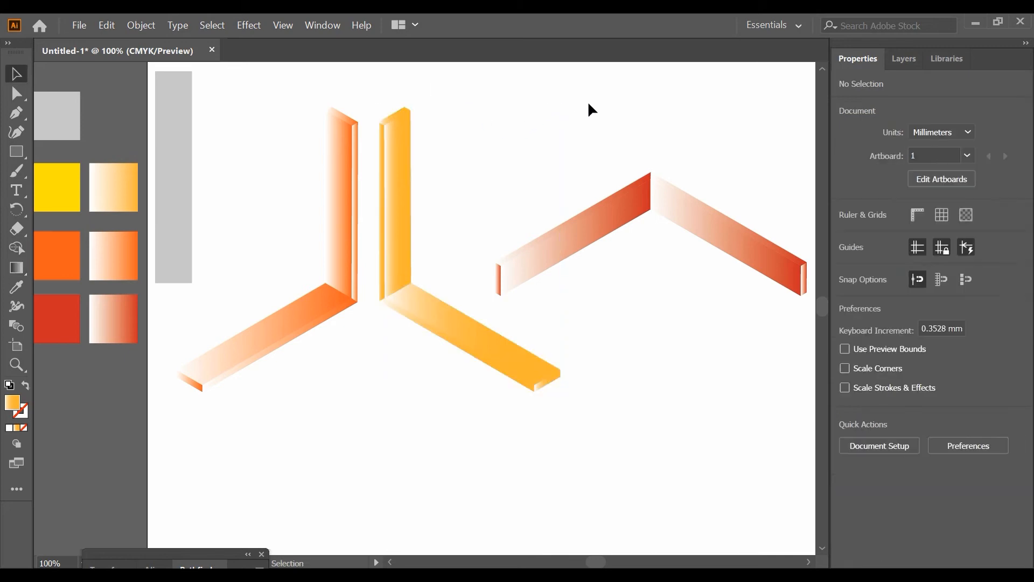
# Shift the gradient midpoint of the two red roof-shaped bars toward white so that red fills more of them
pyautogui.moveTo(651, 167); pyautogui.dragTo(654, 178)
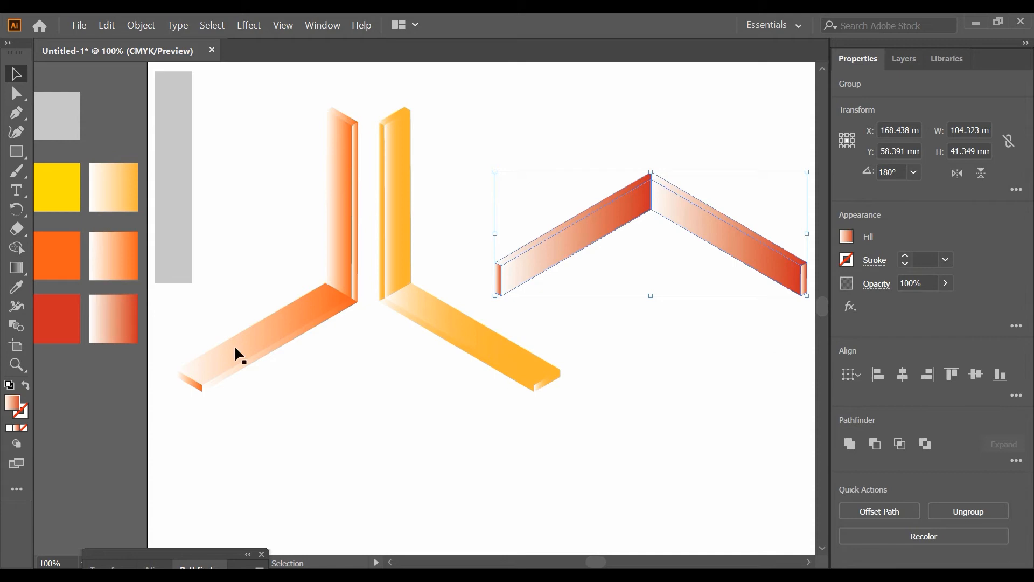
pyautogui.click(21, 267)
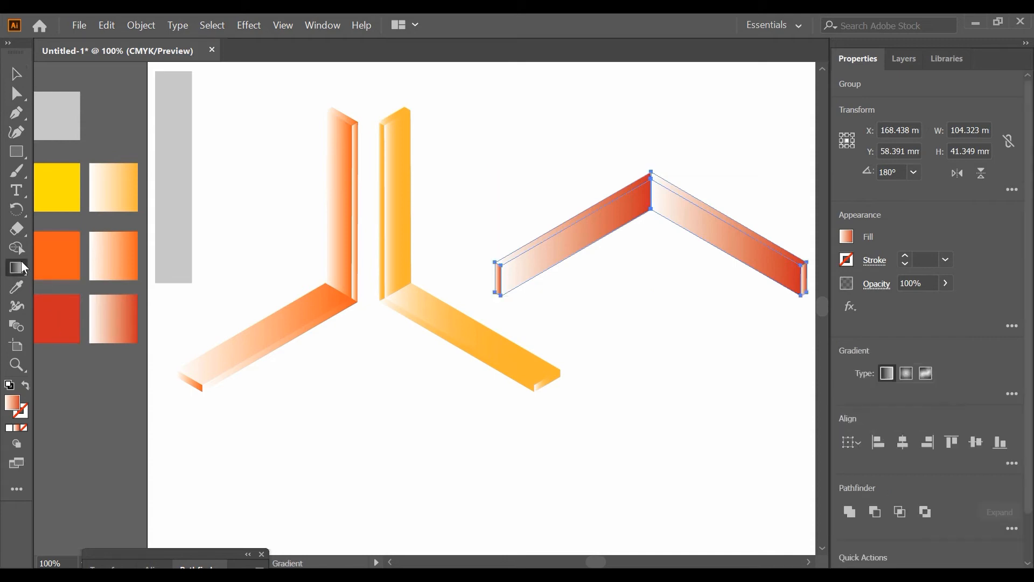
pyautogui.click(1012, 394)
pyautogui.moveTo(919, 311); pyautogui.dragTo(846, 322)
pyautogui.press('v')
# Shift the gradient midpoint of the orange upright and floor bars to a location of about 25.42%
pyautogui.moveTo(271, 155); pyautogui.dragTo(339, 347)
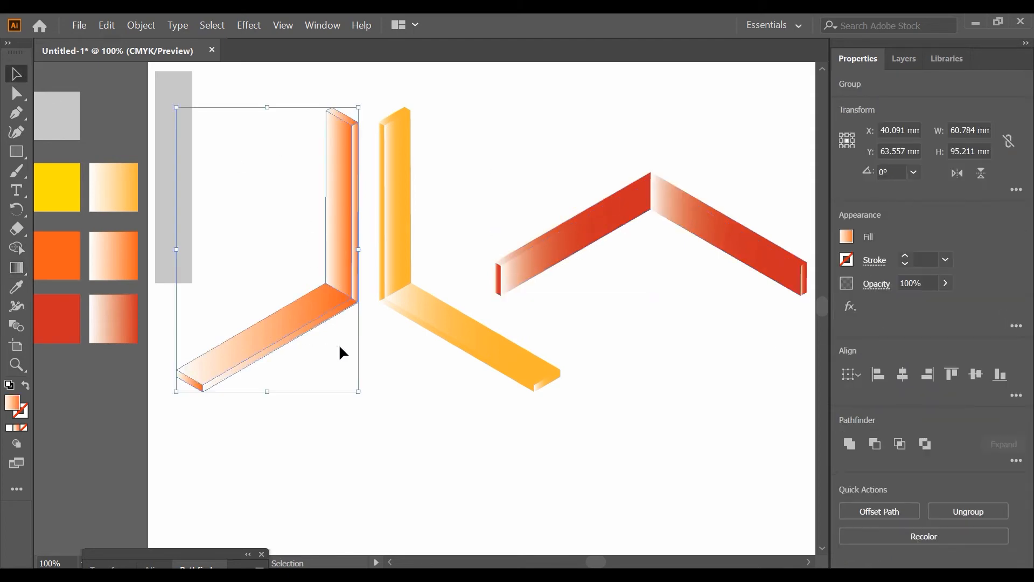
pyautogui.click(16, 267)
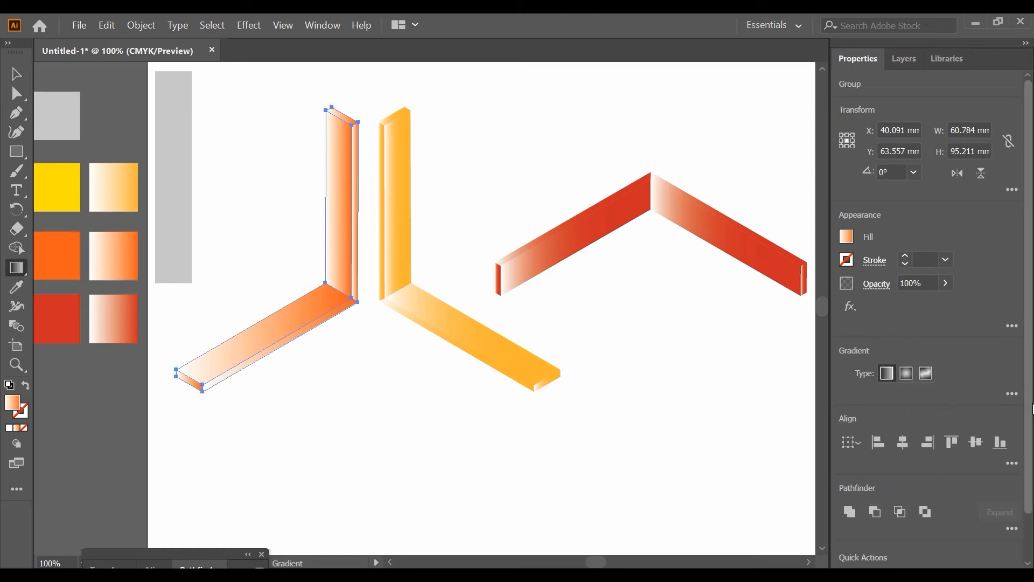
pyautogui.click(1012, 394)
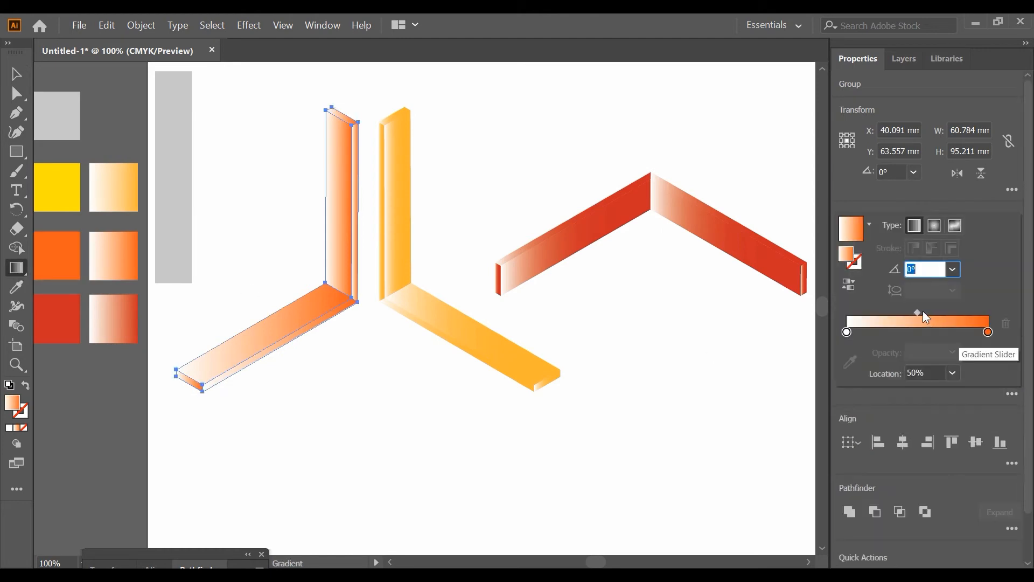
pyautogui.moveTo(913, 310); pyautogui.dragTo(877, 312)
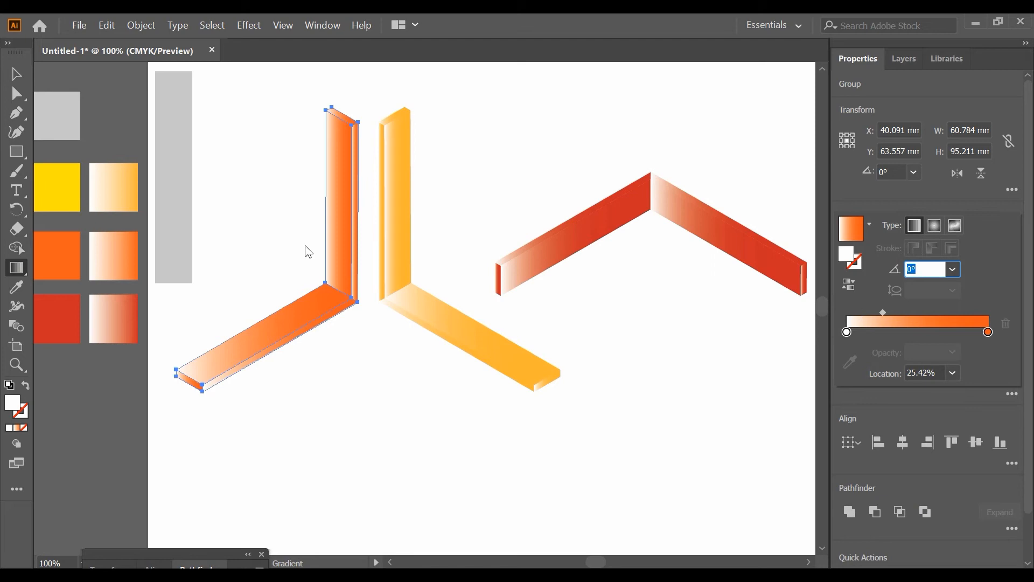
# Deselect the orange bars and shift the yellow-orange upright and floor bars horizontally so their floor bar crosses the orange one
pyautogui.click(18, 77)
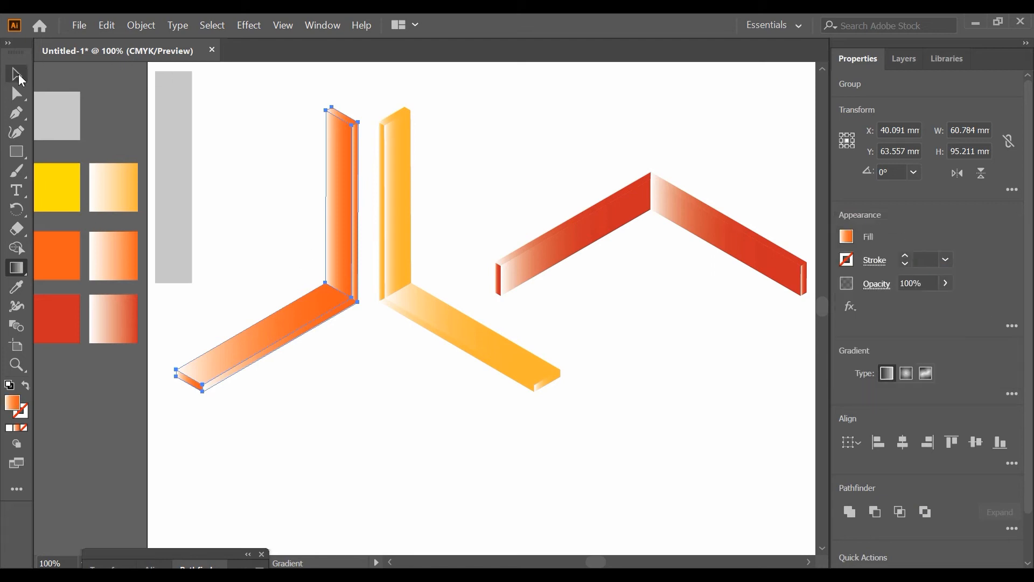
pyautogui.click(248, 206)
pyautogui.hotkey('ctrl', 'z')
pyautogui.click(19, 76)
pyautogui.click(560, 147)
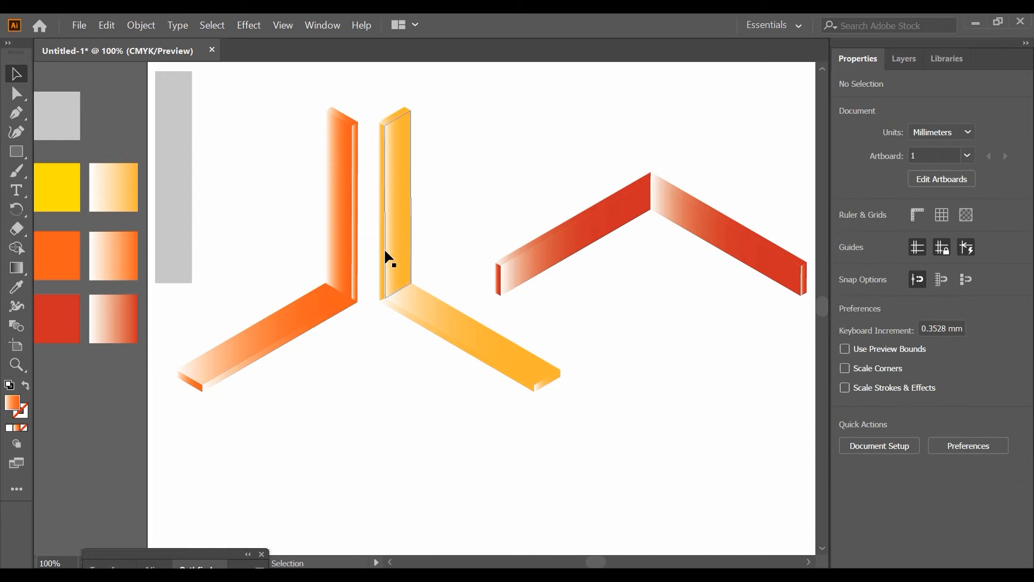
pyautogui.click(418, 303)
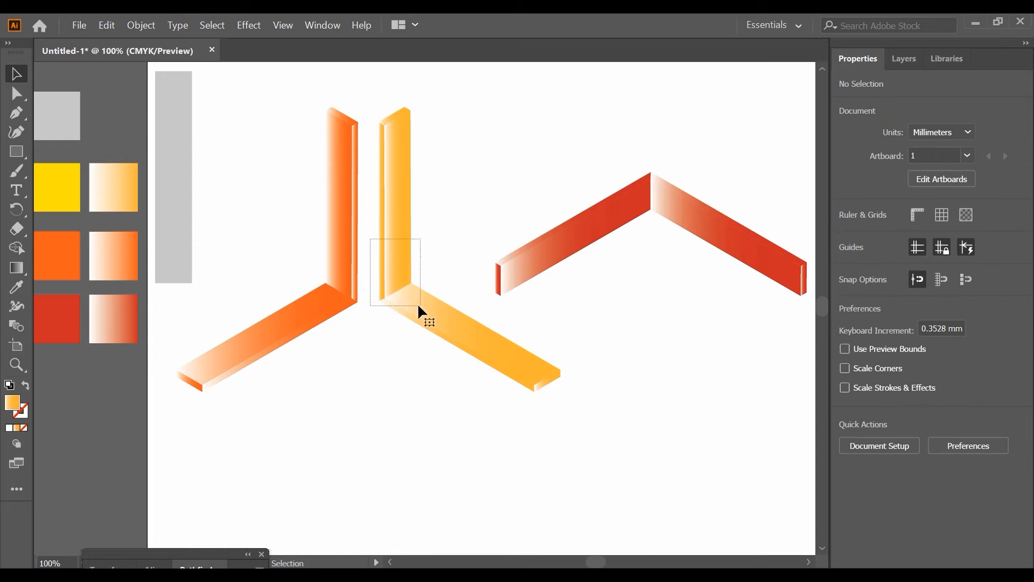
pyautogui.moveTo(415, 305); pyautogui.dragTo(274, 305)
# Move the two red roof-shaped bars over the crossed yellow and orange bars, centering their peak between the uprights
pyautogui.moveTo(567, 151); pyautogui.dragTo(698, 249)
pyautogui.moveTo(690, 207); pyautogui.dragTo(335, 243)
pyautogui.click(458, 128)
pyautogui.moveTo(460, 126); pyautogui.dragTo(348, 247)
# Select all the assembled bars and move them together toward the middle of the artboard
pyautogui.moveTo(593, 132); pyautogui.dragTo(279, 298)
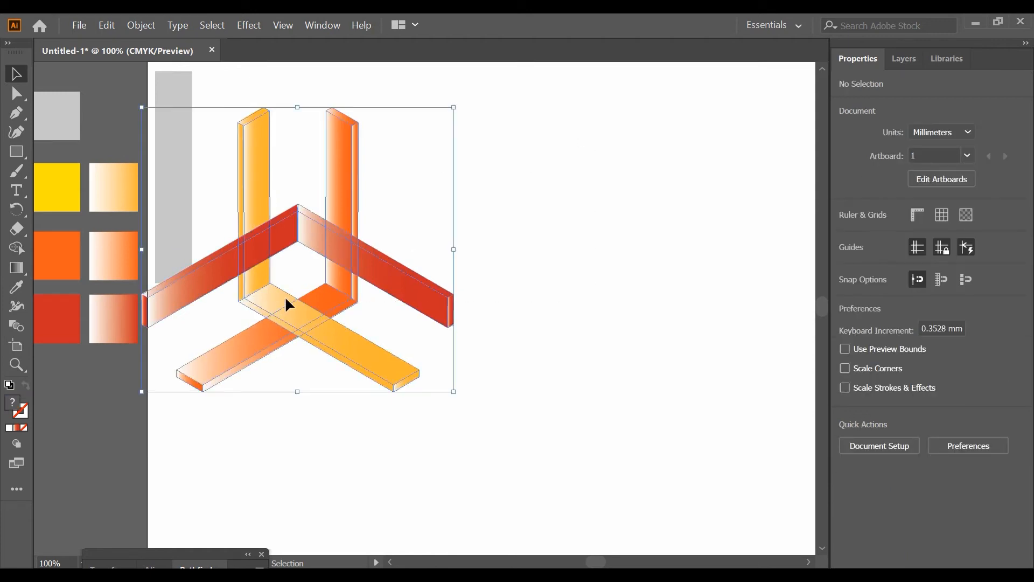
pyautogui.moveTo(347, 242); pyautogui.dragTo(500, 195)
pyautogui.click(710, 189)
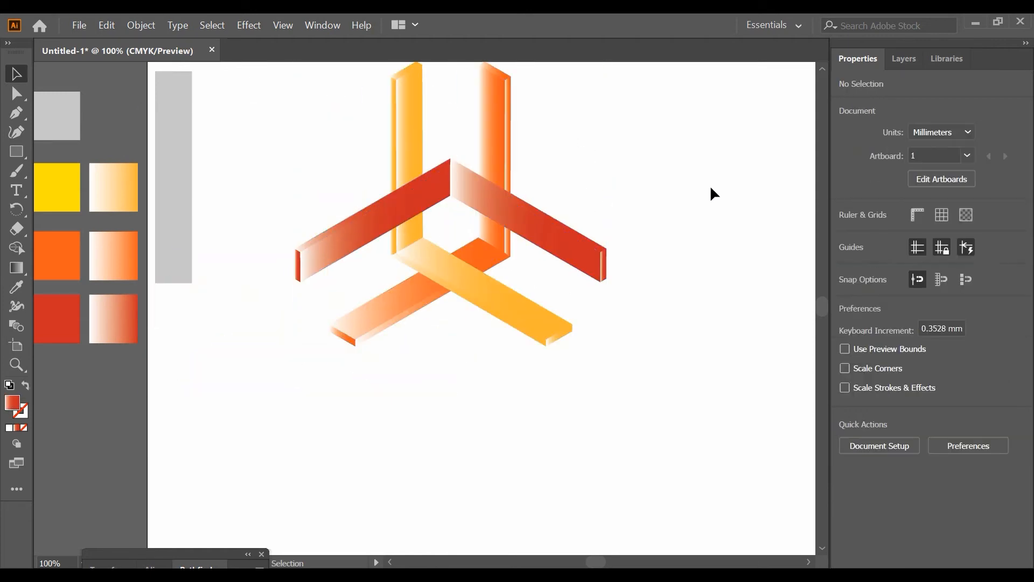
# Send the red bar that crosses the orange upright to the back, behind the other bars
pyautogui.click(532, 236)
pyautogui.rightClick(532, 231)
pyautogui.click(533, 232)
pyautogui.click(533, 232)
pyautogui.rightClick(533, 231)
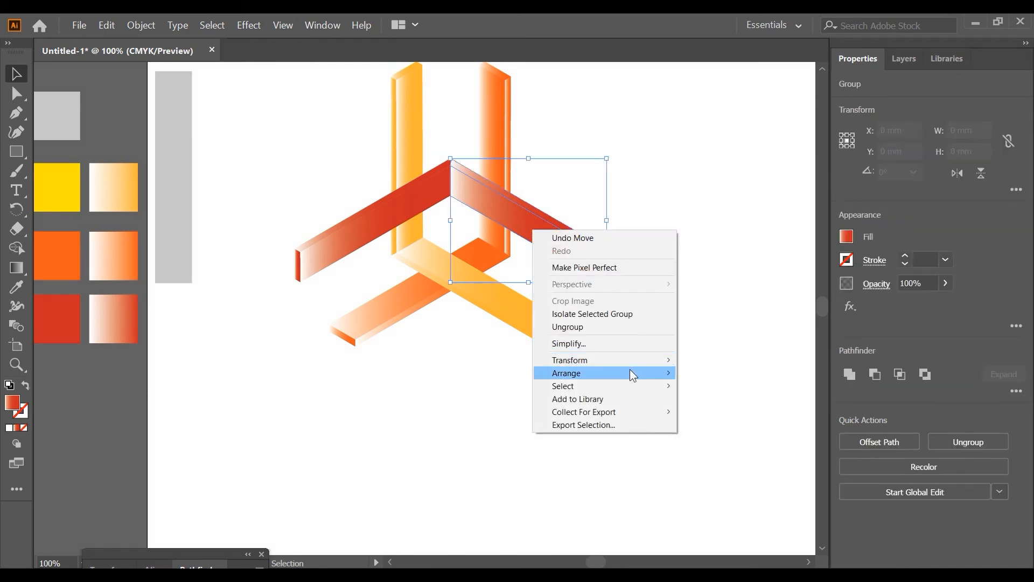
pyautogui.moveTo(629, 372)
pyautogui.click(736, 401)
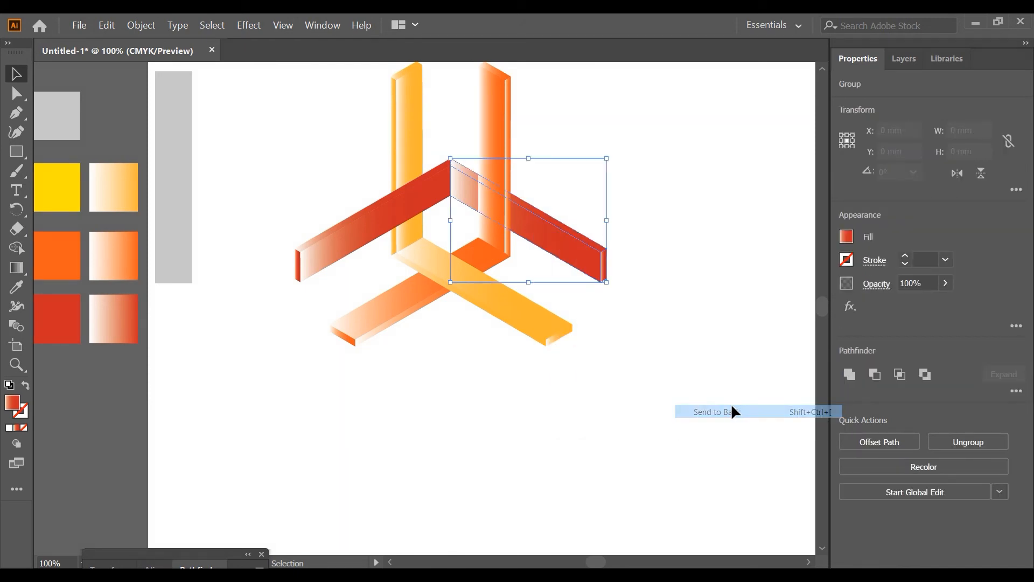
pyautogui.click(716, 318)
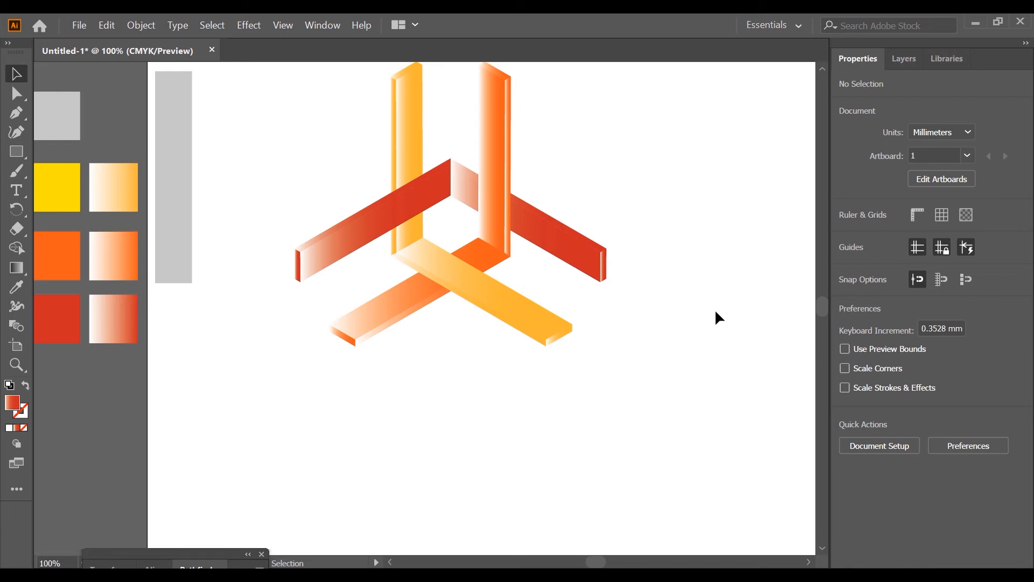
# Move the assembled bar graphic off the artboard to the empty area beyond the color swatches
pyautogui.scroll(-2, 718, 316)
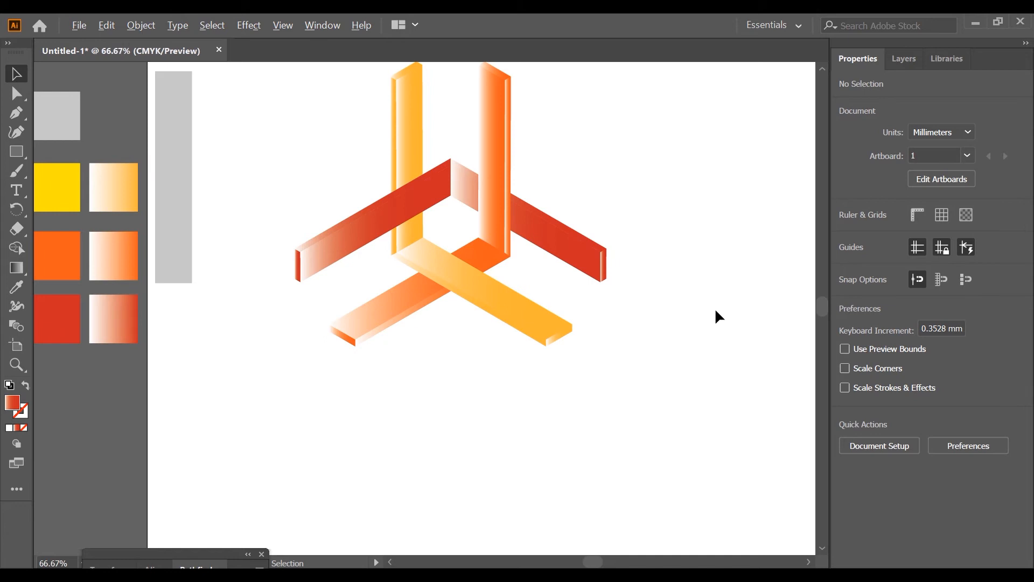
pyautogui.hscroll(1, 694, 307)
pyautogui.hscroll(1, 696, 310)
pyautogui.moveTo(463, 218); pyautogui.dragTo(623, 386)
pyautogui.moveTo(563, 270); pyautogui.dragTo(331, 278)
pyautogui.moveTo(659, 369); pyautogui.dragTo(462, 234)
pyautogui.moveTo(520, 275); pyautogui.dragTo(190, 261)
# Draw a circle about 141 mm in diameter on the artboard, touching its upper edge, and fill it with black
pyautogui.click(16, 151)
pyautogui.moveTo(17, 154); pyautogui.dragTo(69, 169)
pyautogui.hscroll(4, 108, 260)
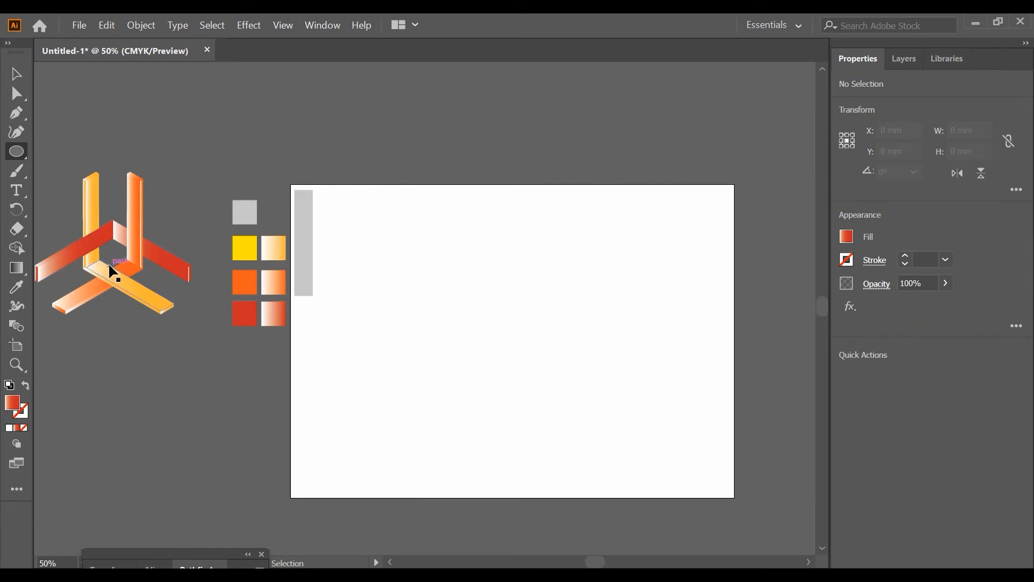
pyautogui.moveTo(456, 291); pyautogui.dragTo(561, 390)
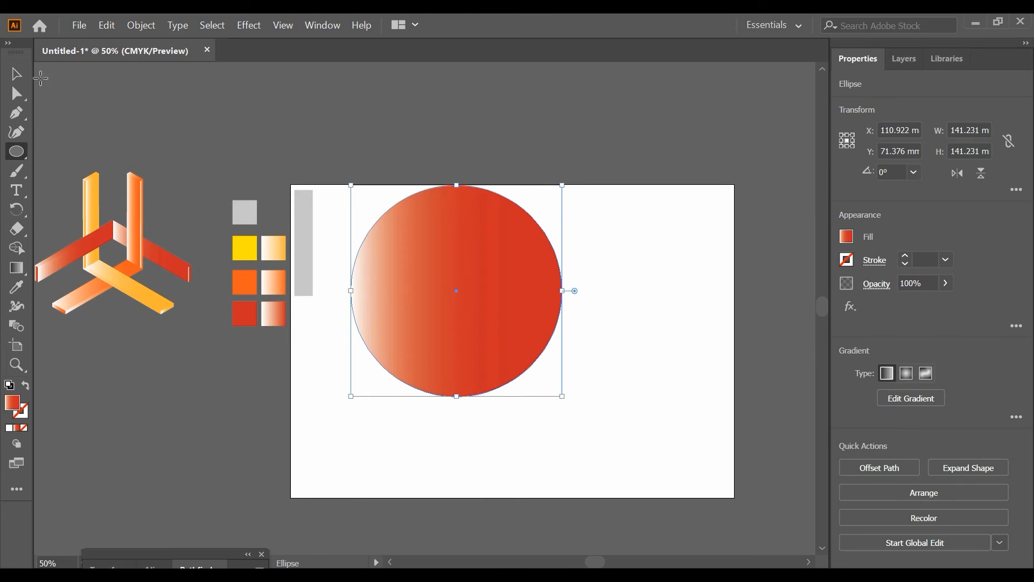
pyautogui.click(27, 78)
pyautogui.click(846, 237)
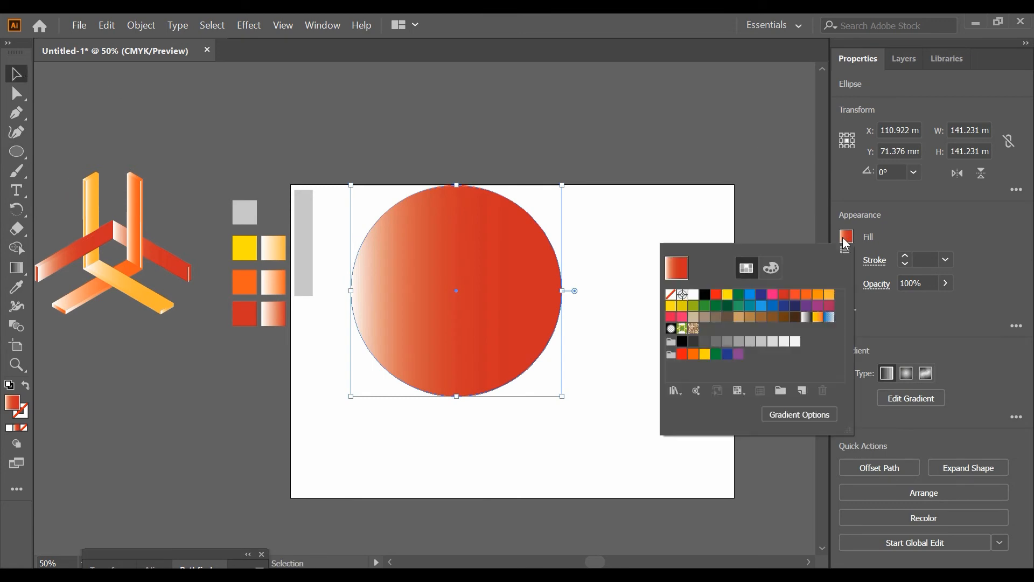
pyautogui.click(704, 295)
pyautogui.click(17, 152)
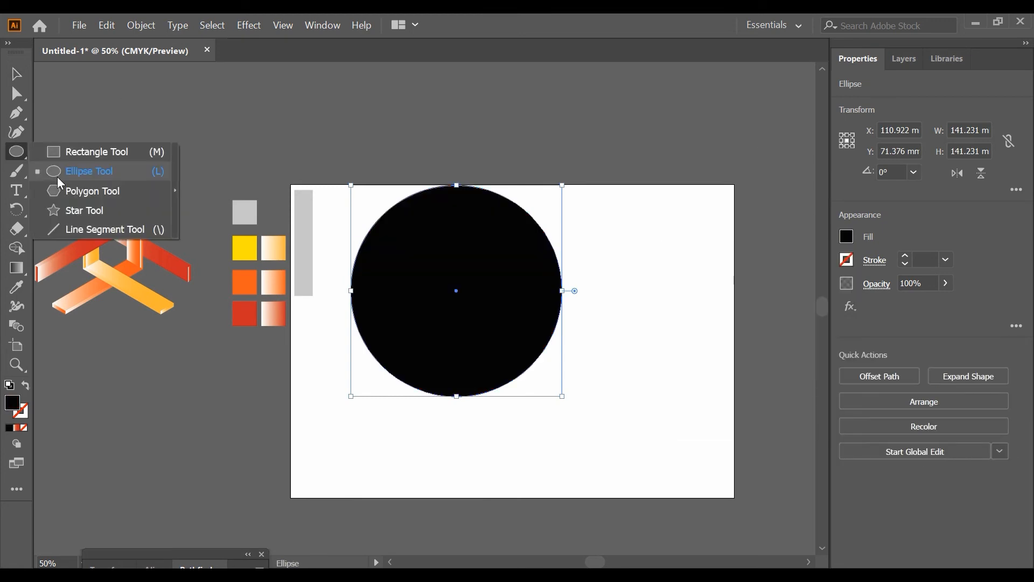
pyautogui.click(57, 176)
pyautogui.click(847, 237)
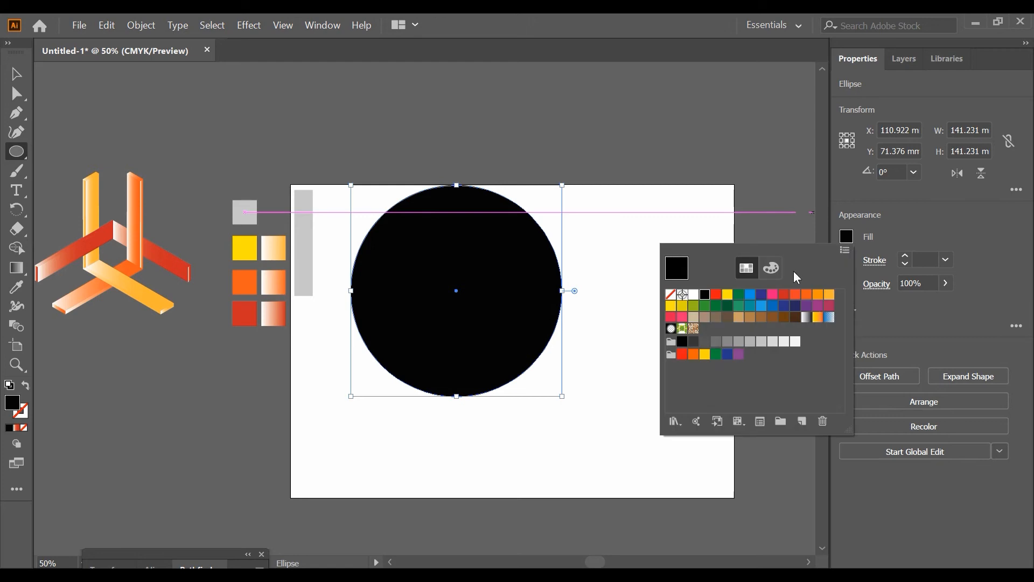
pyautogui.click(15, 74)
pyautogui.click(163, 85)
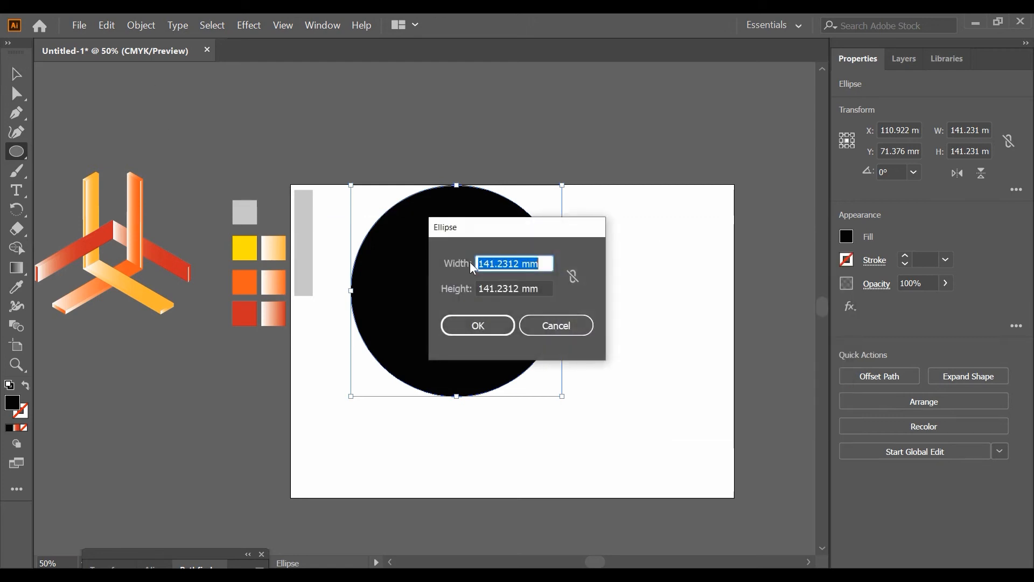
pyautogui.click(554, 326)
# Draw a dark gray circle about 74 mm in diameter inside the lower half of the black circle
pyautogui.click(16, 74)
pyautogui.click(156, 99)
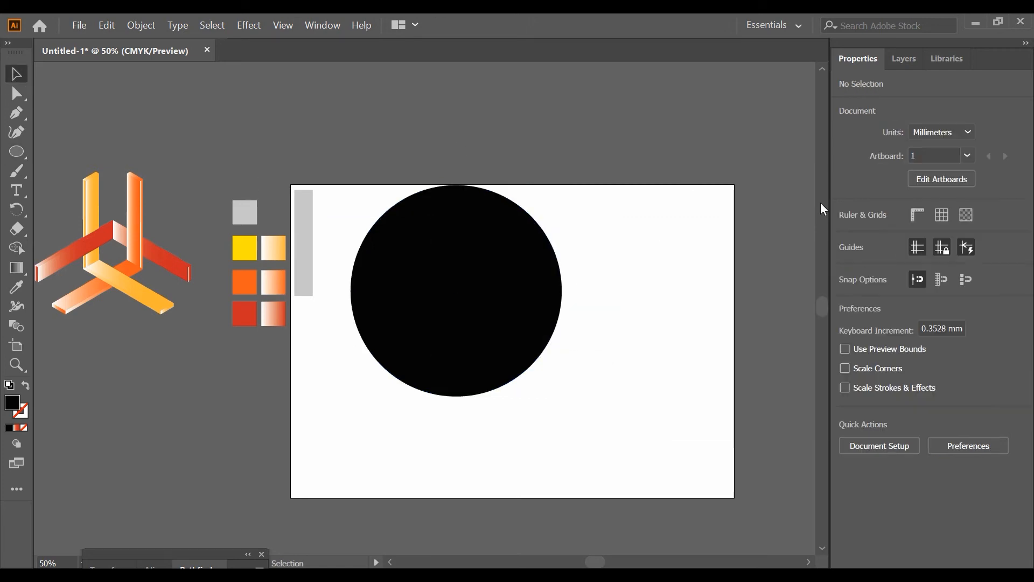
pyautogui.click(16, 152)
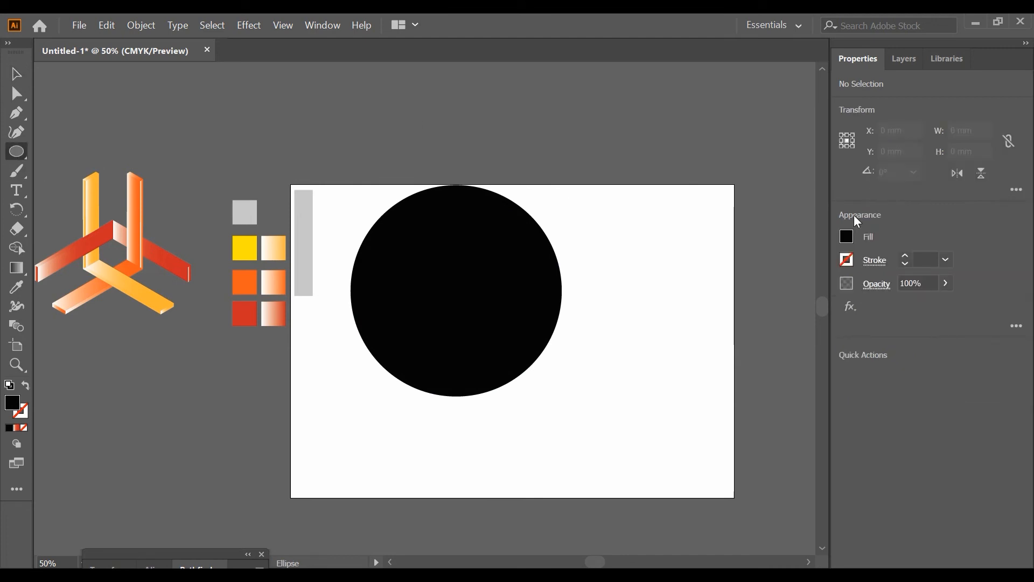
pyautogui.click(846, 237)
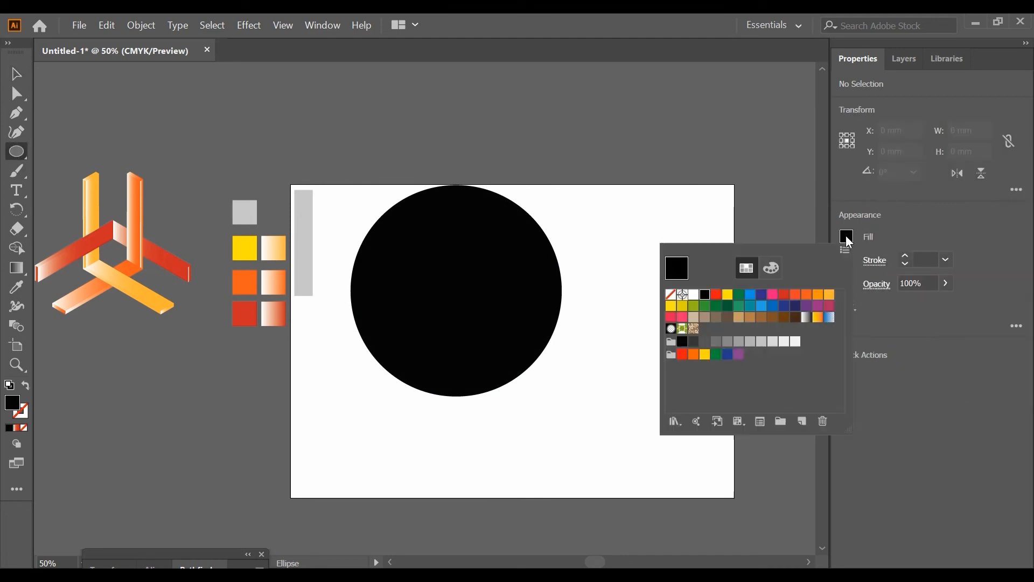
pyautogui.click(703, 344)
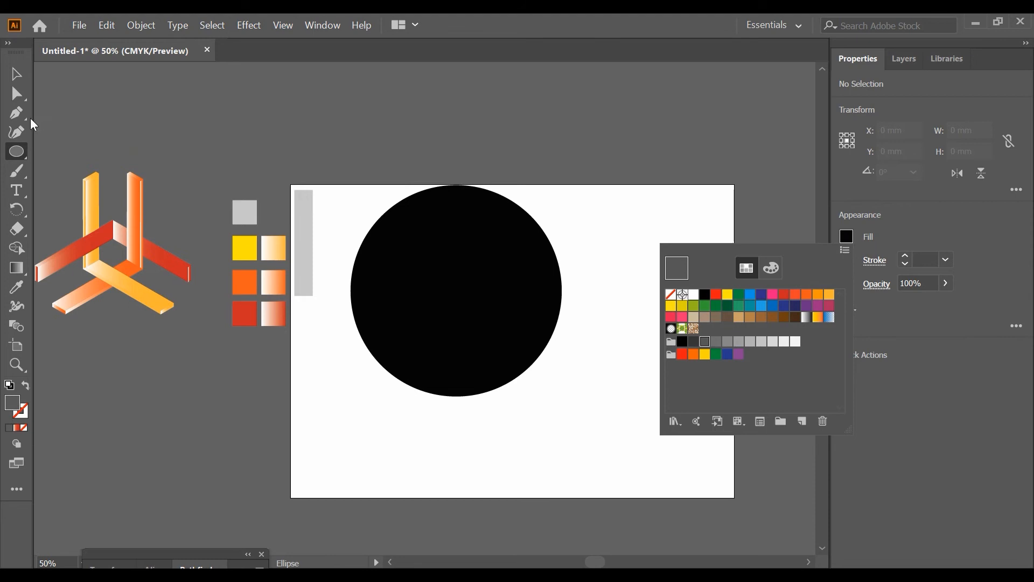
pyautogui.click(21, 153)
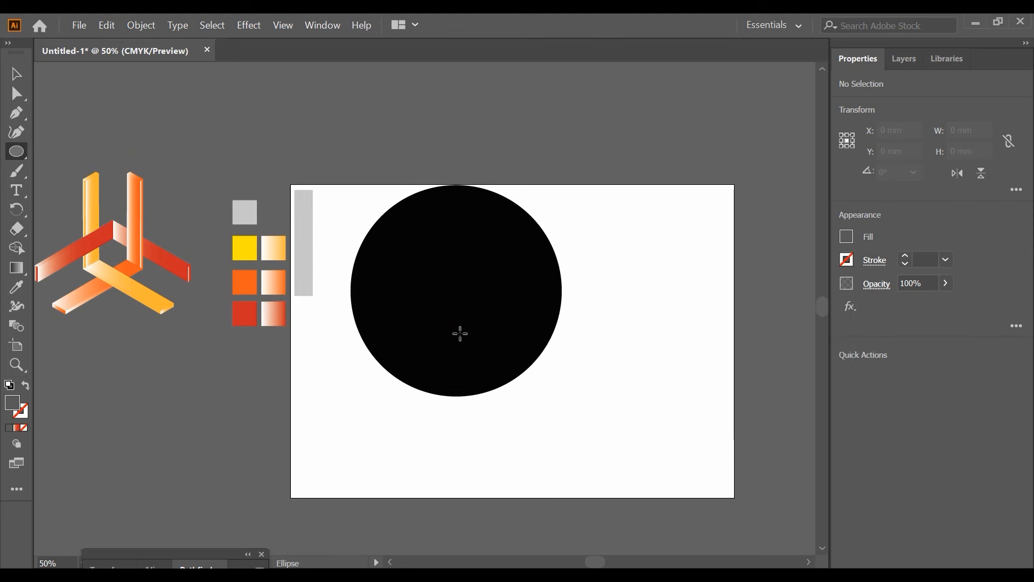
pyautogui.moveTo(456, 341); pyautogui.dragTo(492, 397)
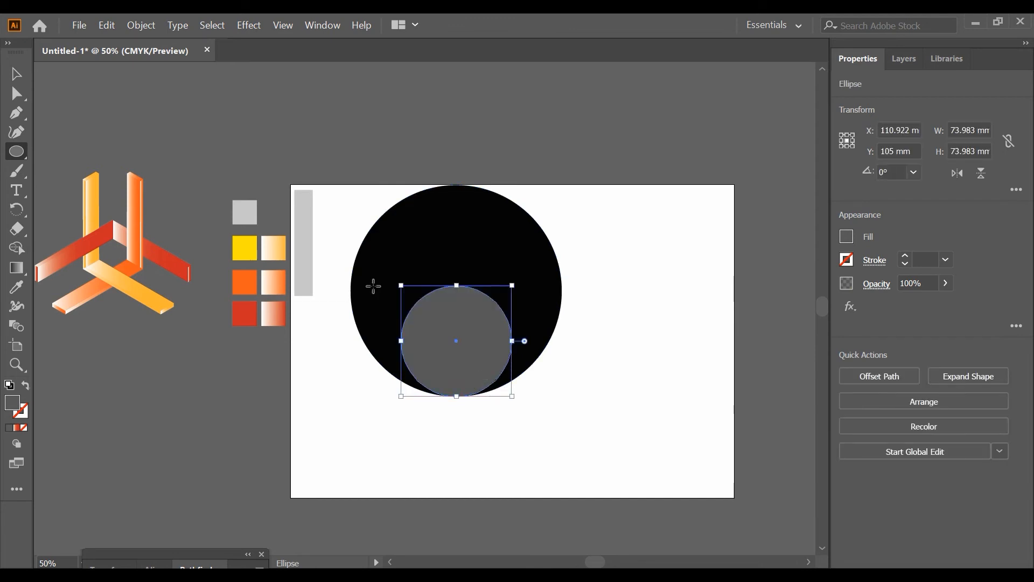
# Lower the gray circle slightly, scale it to about 71 mm in diameter and nudge it back up
pyautogui.click(20, 79)
pyautogui.moveTo(477, 324); pyautogui.dragTo(479, 327)
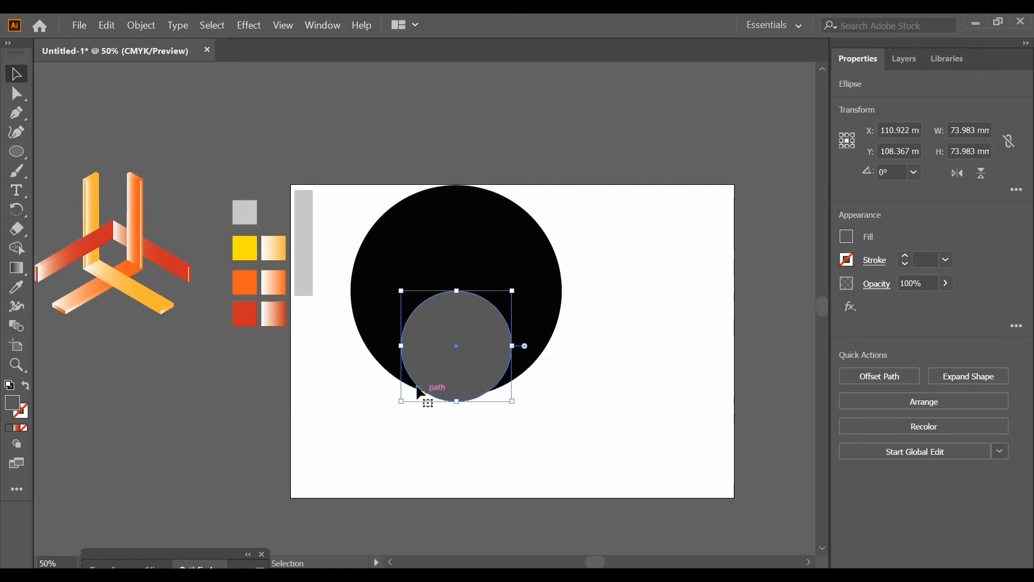
pyautogui.moveTo(511, 401); pyautogui.dragTo(514, 396)
pyautogui.press('Up')
pyautogui.press('Up')
pyautogui.press('Up')
pyautogui.press('Up')
pyautogui.press('Up')
pyautogui.press('Up')
pyautogui.press('Up')
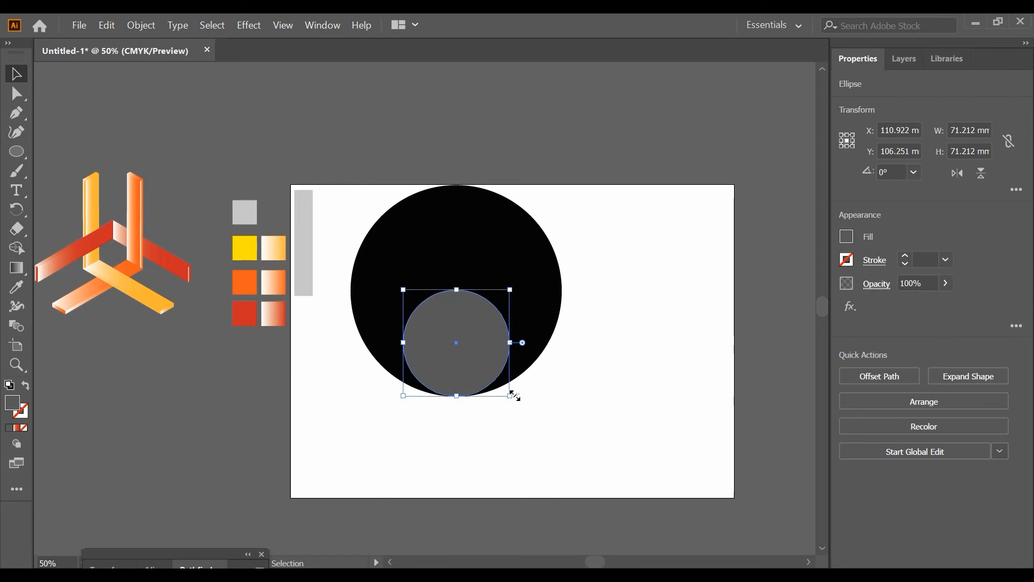
# Center the gray circle horizontally in the black circle and align their bottom edges
pyautogui.moveTo(490, 321)
pyautogui.mouseDown()
pyautogui.moveTo(493, 338)
pyautogui.moveTo(486, 321)
pyautogui.mouseUp()
pyautogui.scroll(6, 471, 395)
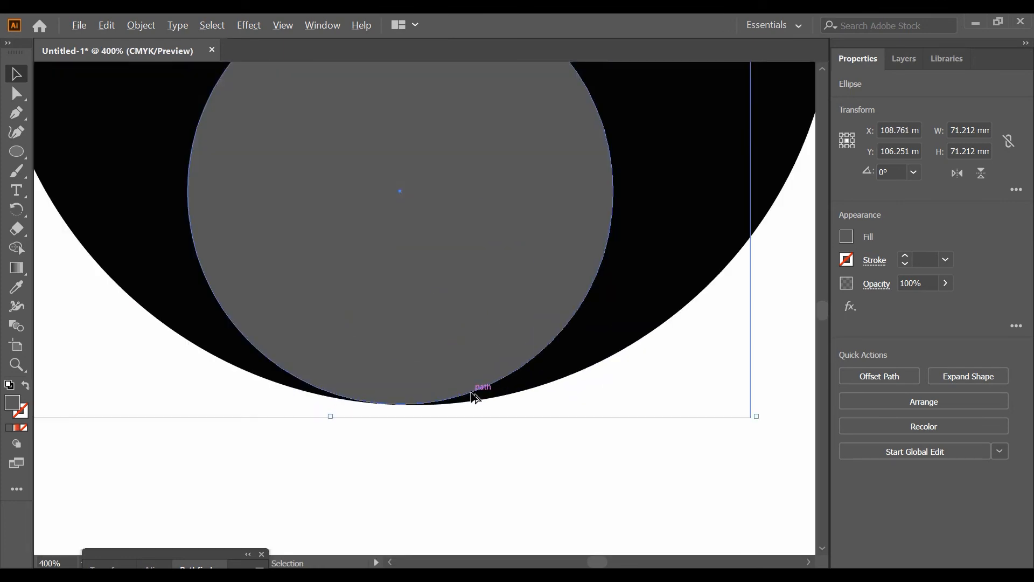
pyautogui.moveTo(389, 351); pyautogui.dragTo(411, 351)
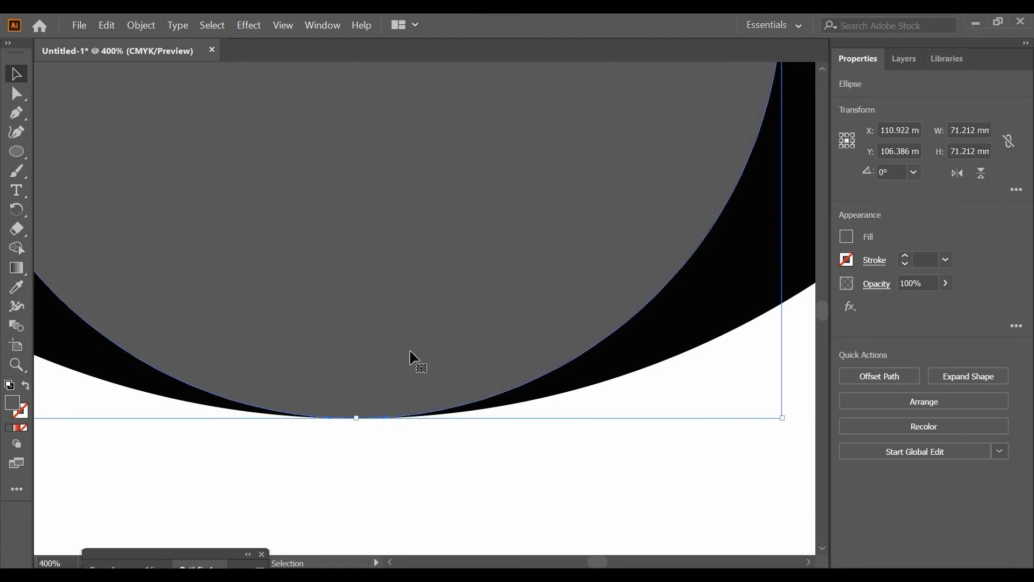
pyautogui.scroll(-4, 358, 387)
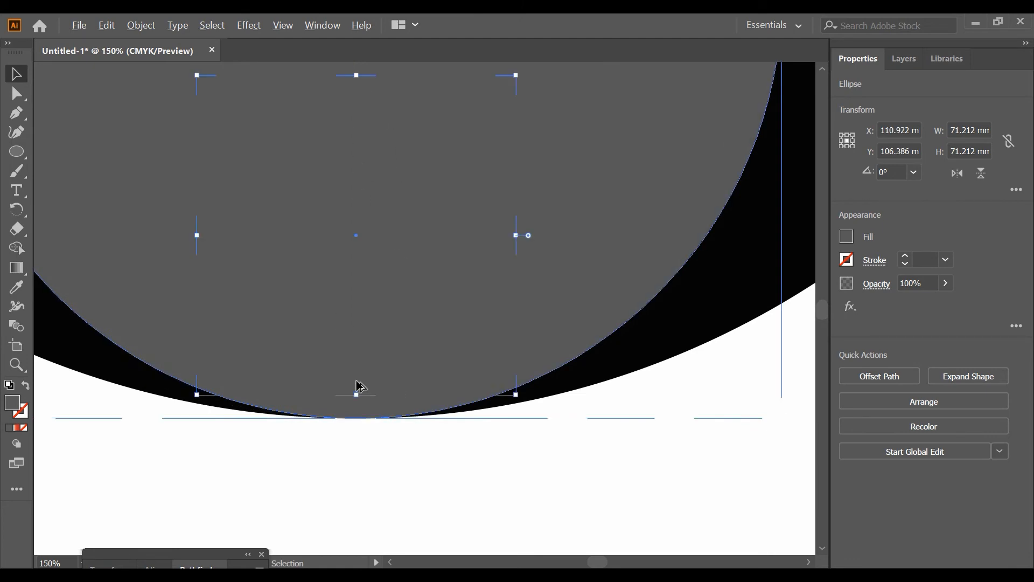
pyautogui.scroll(-2, 356, 386)
pyautogui.click(570, 387)
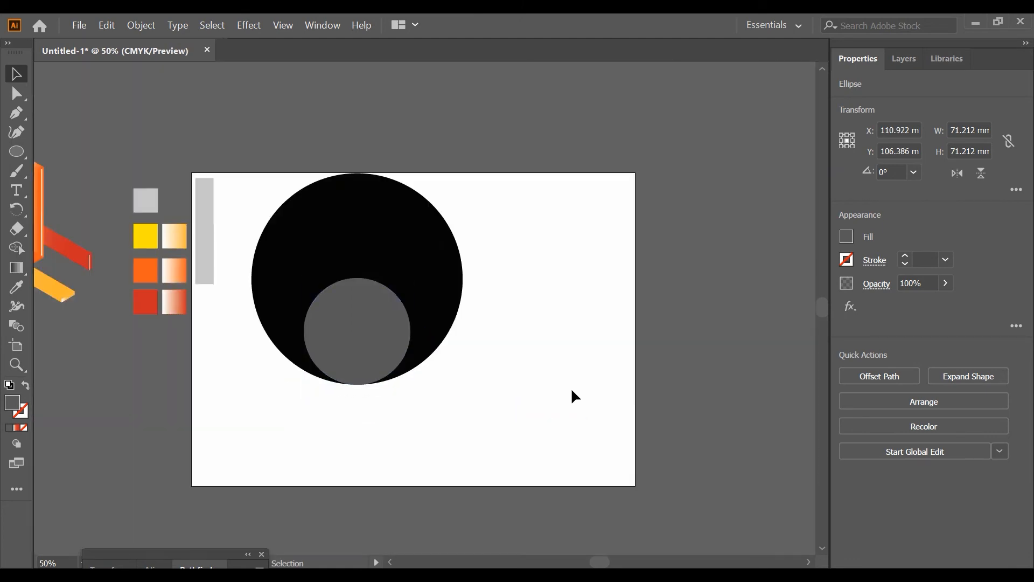
# Draw a horizontal line about 173 mm long across the center of the black circle
pyautogui.hscroll(-2, 571, 388)
pyautogui.click(21, 159)
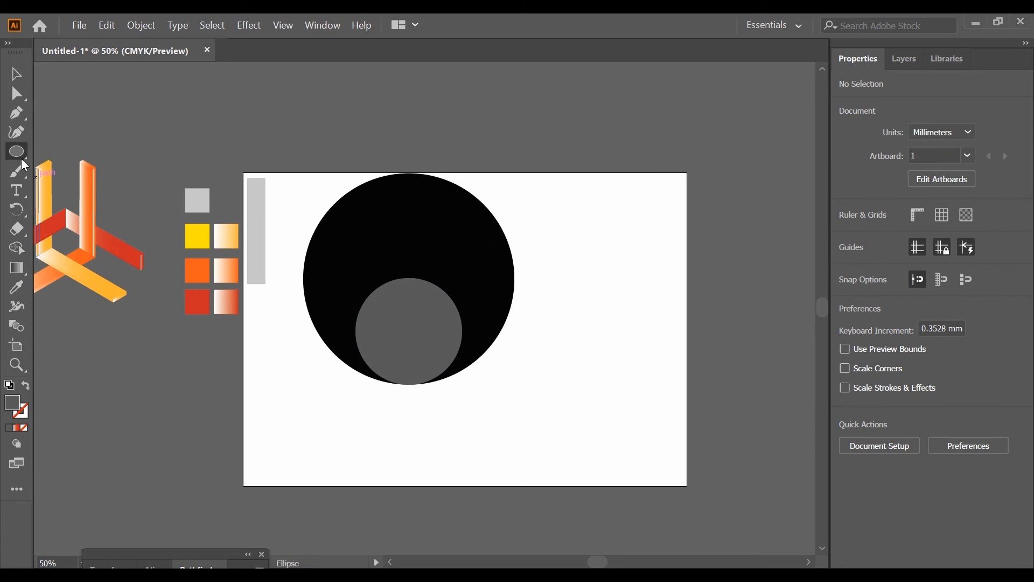
pyautogui.click(69, 227)
pyautogui.moveTo(278, 279); pyautogui.dragTo(538, 278)
pyautogui.click(18, 74)
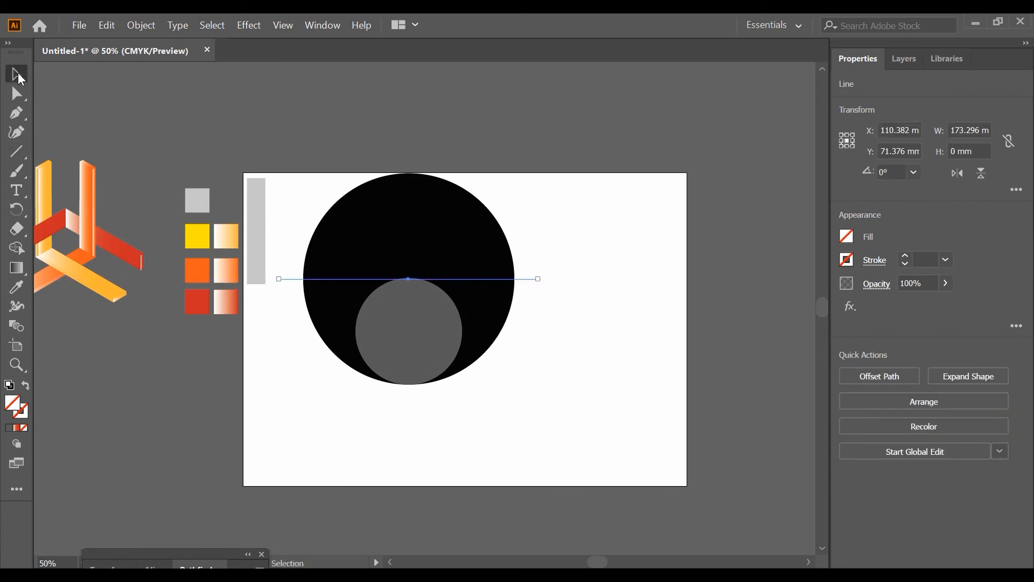
# Give the horizontal line a 1 pt white stroke
pyautogui.click(906, 253)
pyautogui.click(849, 265)
pyautogui.click(703, 321)
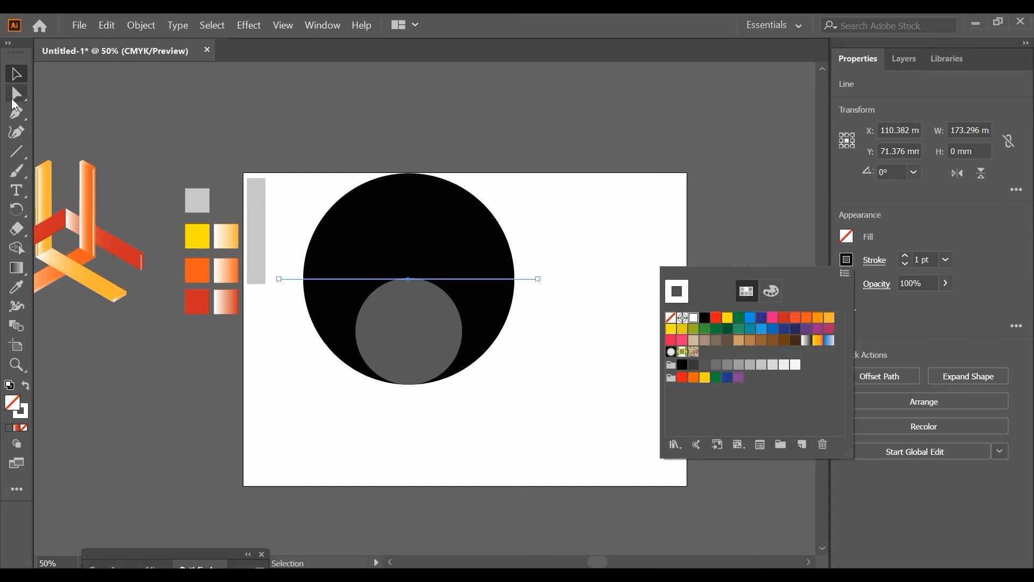
# Move the horizontal line up slightly so it rests on the top edge of the gray circle
pyautogui.scroll(5, 450, 285)
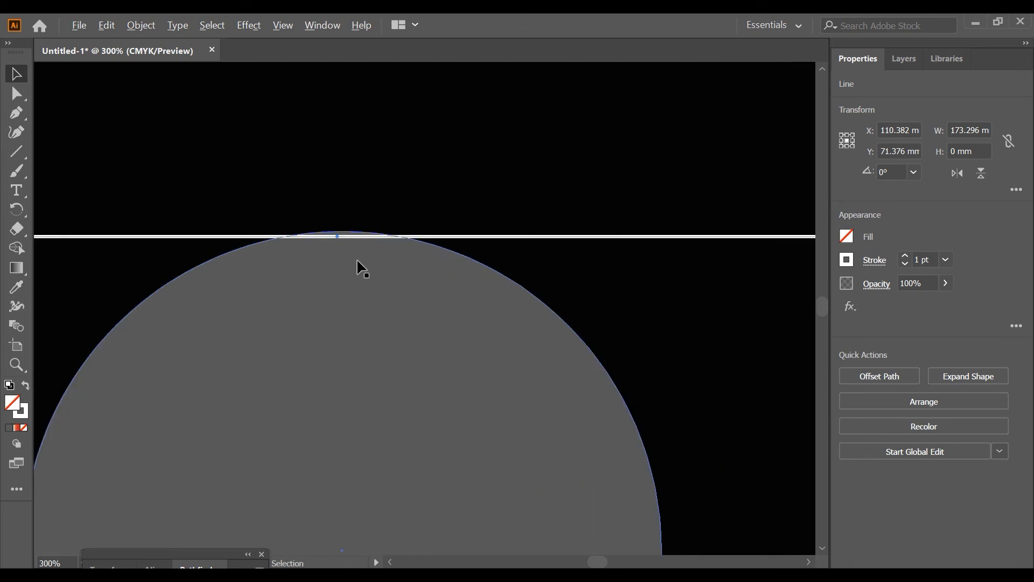
pyautogui.moveTo(418, 239); pyautogui.dragTo(418, 237)
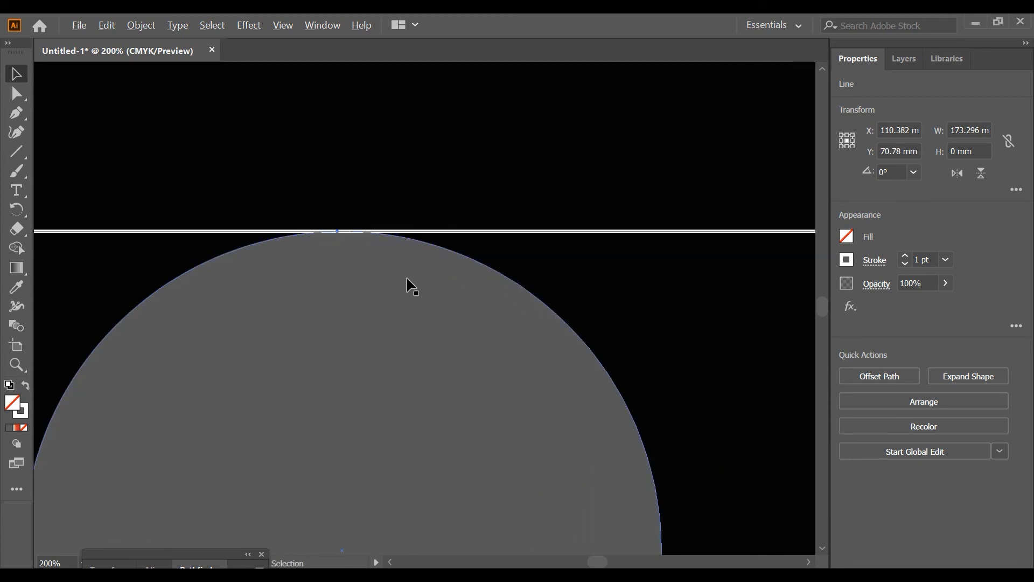
pyautogui.scroll(-4, 409, 284)
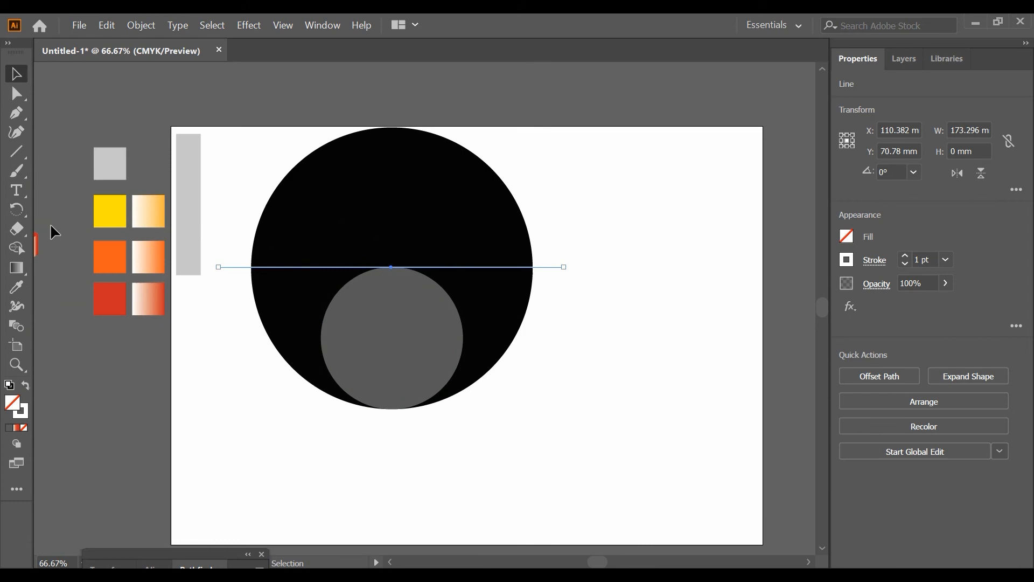
# Draw a vertical line about 176 mm long through both circles and align it with their centers
pyautogui.click(21, 153)
pyautogui.moveTo(388, 75)
pyautogui.mouseDown()
pyautogui.moveTo(360, 190)
pyautogui.moveTo(356, 424)
pyautogui.mouseUp()
pyautogui.click(16, 74)
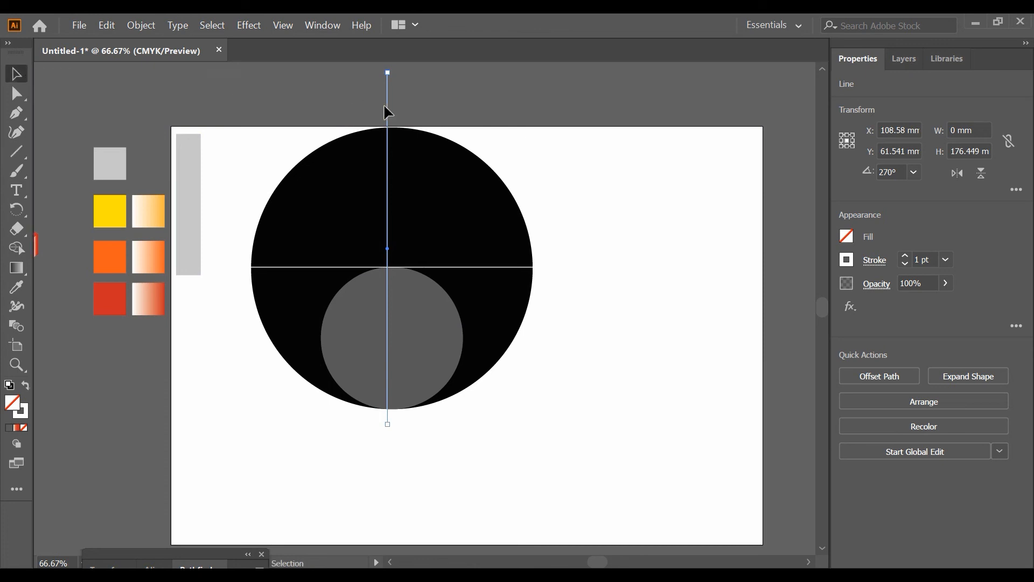
pyautogui.moveTo(388, 104); pyautogui.dragTo(392, 107)
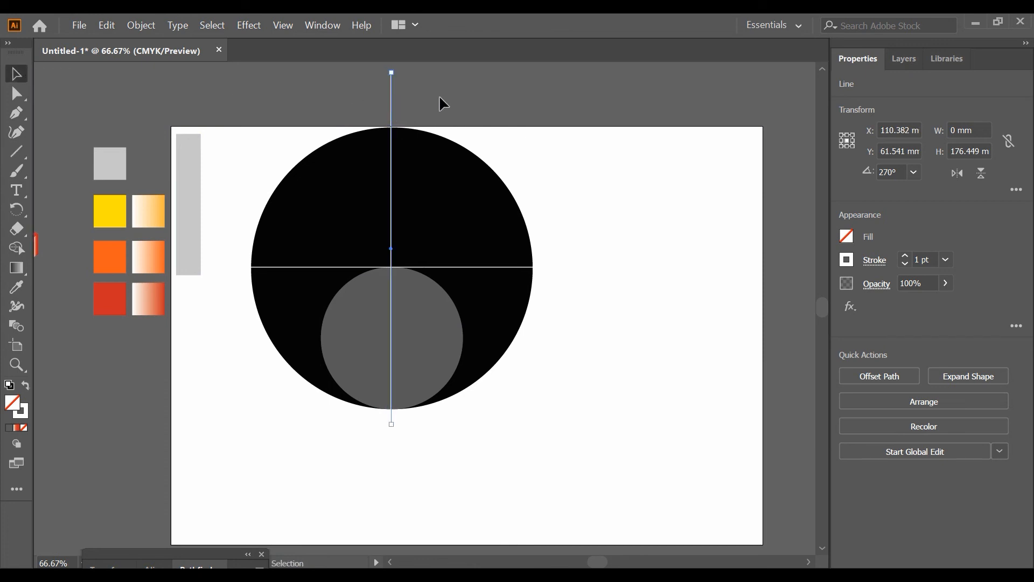
# Place a duplicate of the gray circle beside the artboard
pyautogui.click(441, 117)
pyautogui.scroll(-1, 482, 185)
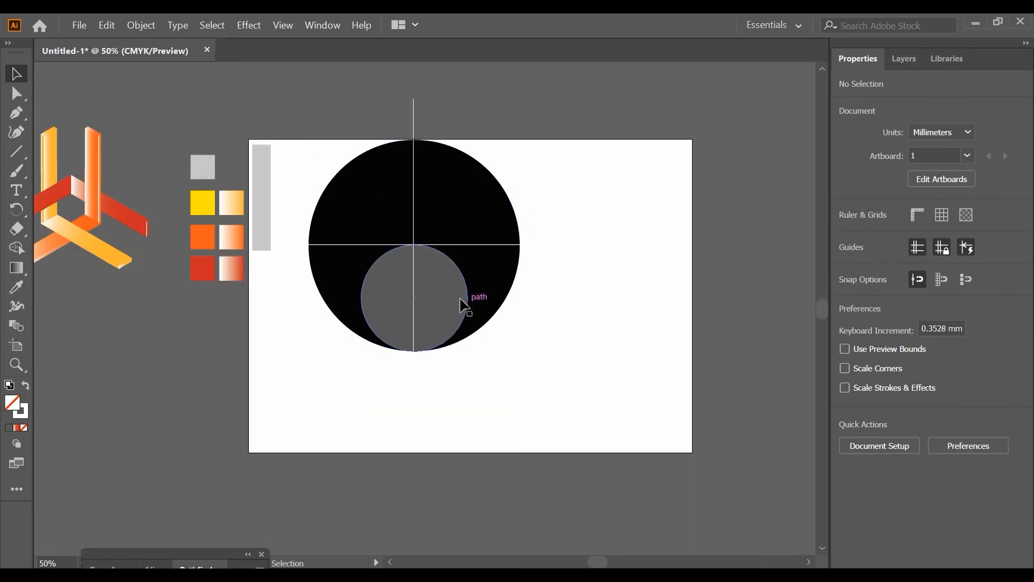
pyautogui.click(441, 296)
pyautogui.moveTo(440, 286); pyautogui.dragTo(792, 243)
pyautogui.click(597, 139)
# Divide the black circle, gray circle and both crossing lines into separate pieces with Pathfinder Divide
pyautogui.moveTo(411, 206); pyautogui.dragTo(501, 354)
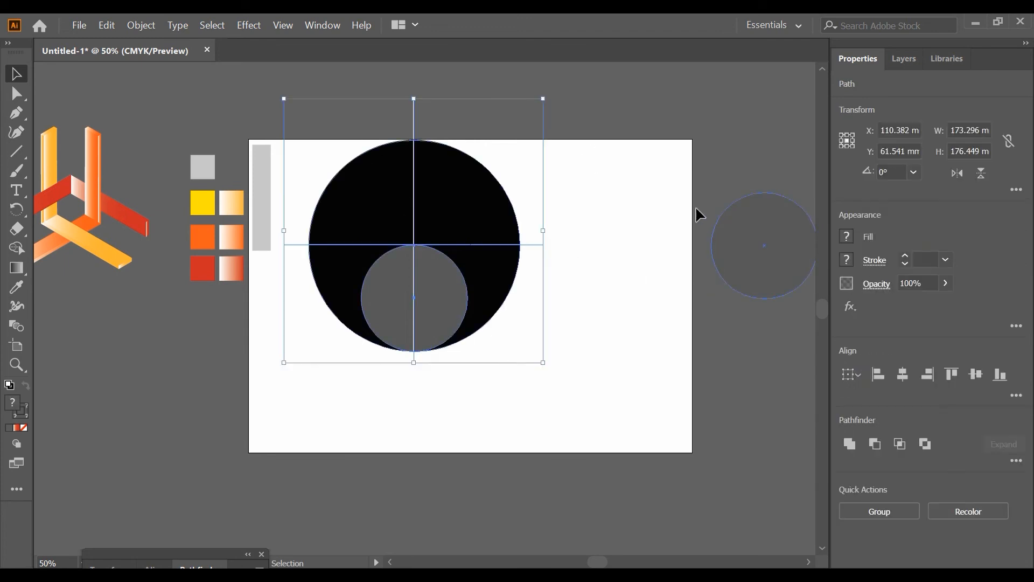
pyautogui.click(607, 190)
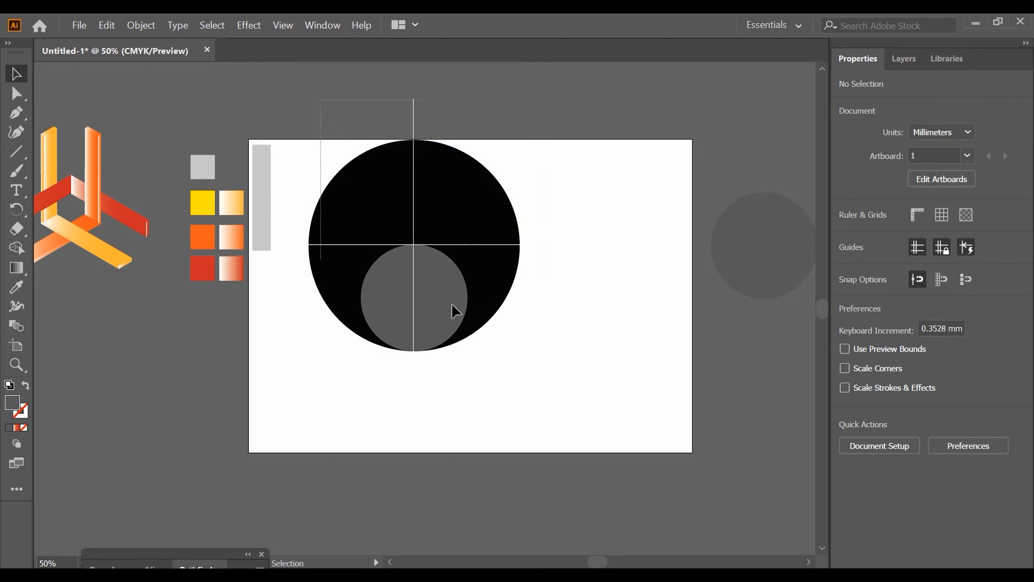
pyautogui.moveTo(493, 364); pyautogui.dragTo(497, 369)
pyautogui.click(1015, 460)
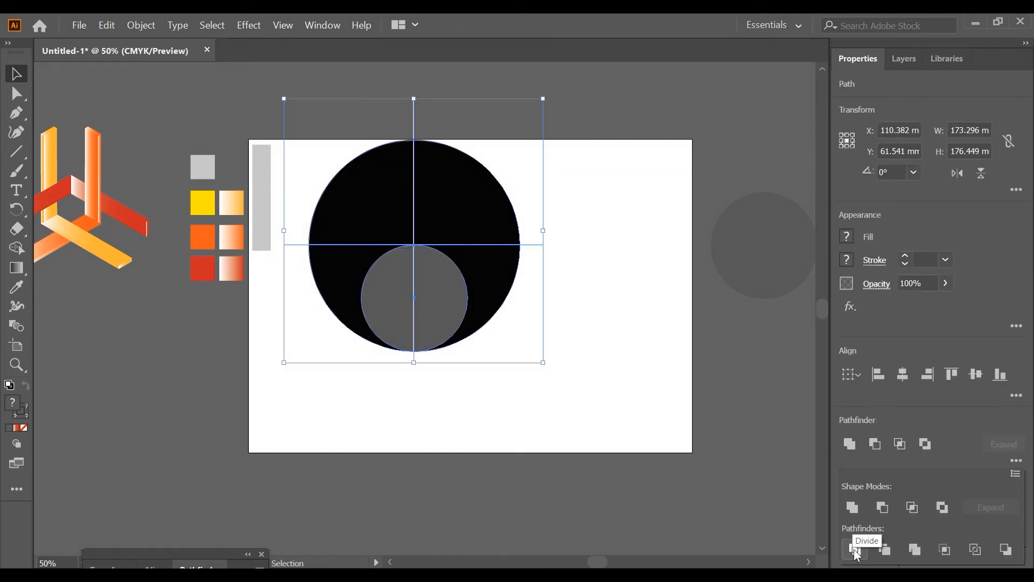
pyautogui.click(856, 549)
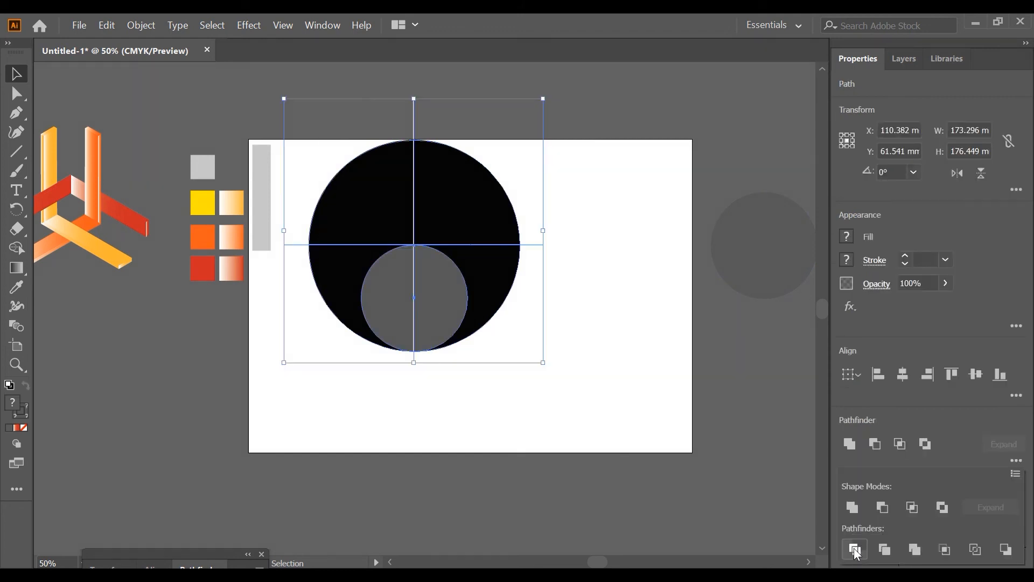
pyautogui.click(645, 336)
pyautogui.moveTo(468, 185); pyautogui.dragTo(563, 134)
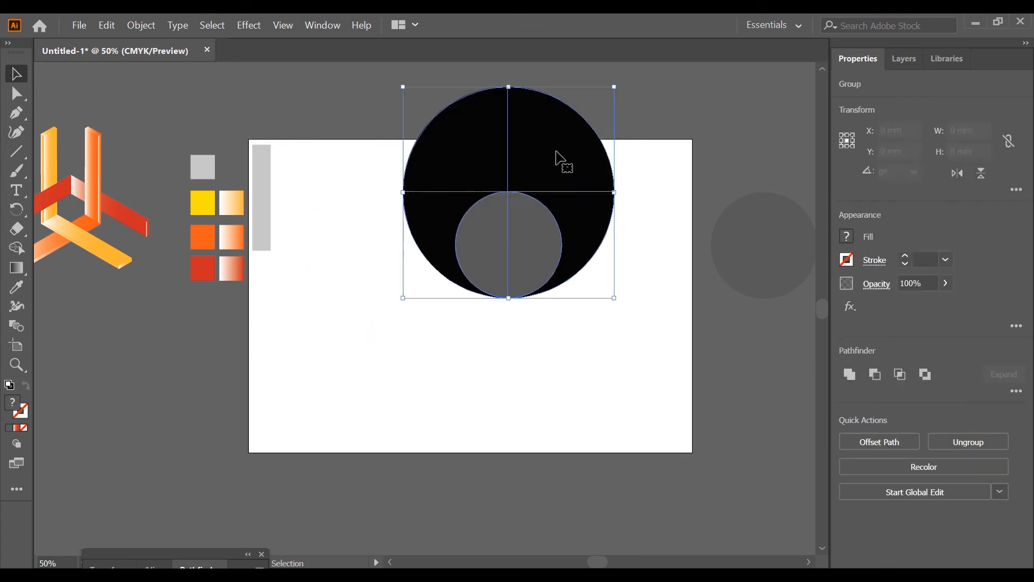
pyautogui.hotkey('ctrl', 'z')
pyautogui.hotkey('ctrl', 'shift', 'a')
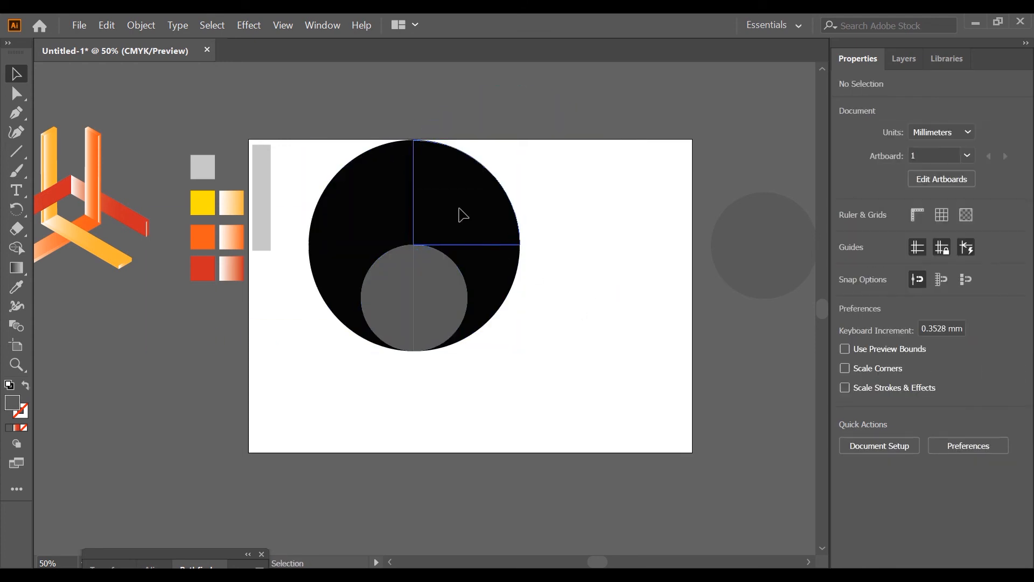
# Ungroup the divided circle pieces
pyautogui.rightClick(461, 211)
pyautogui.click(535, 305)
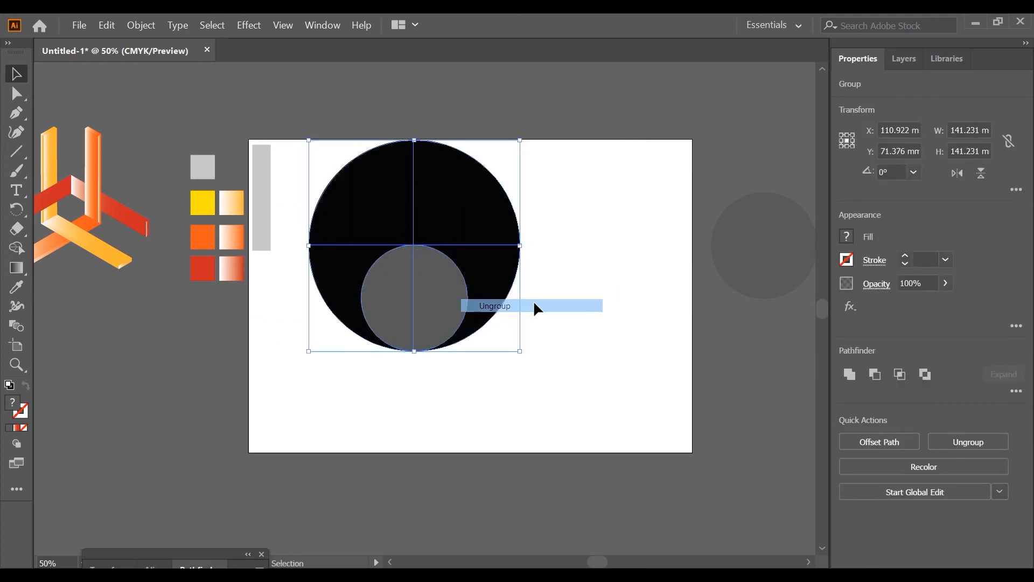
pyautogui.hotkey('ctrl', 'shift', 'a')
pyautogui.rightClick(460, 209)
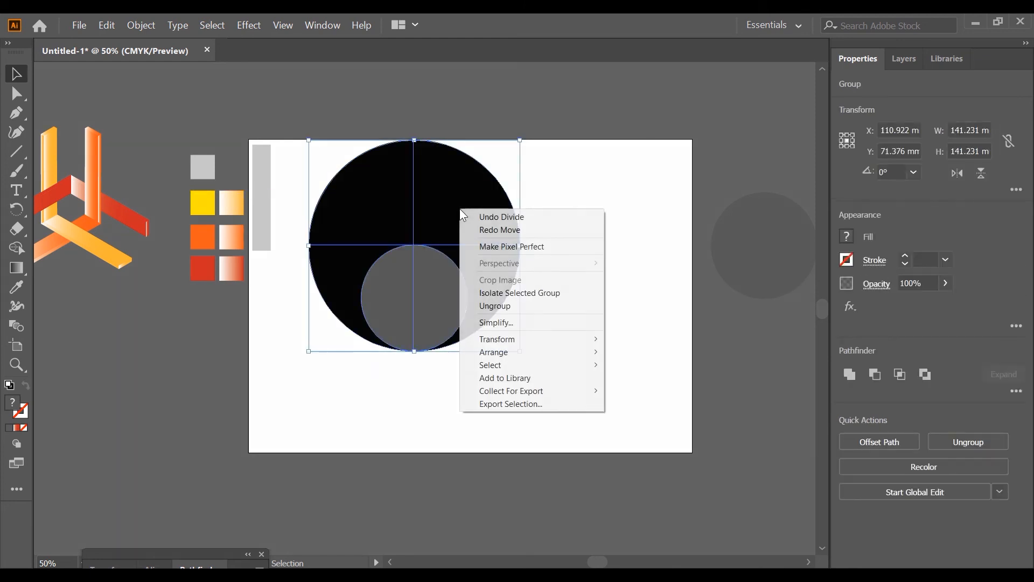
pyautogui.click(535, 303)
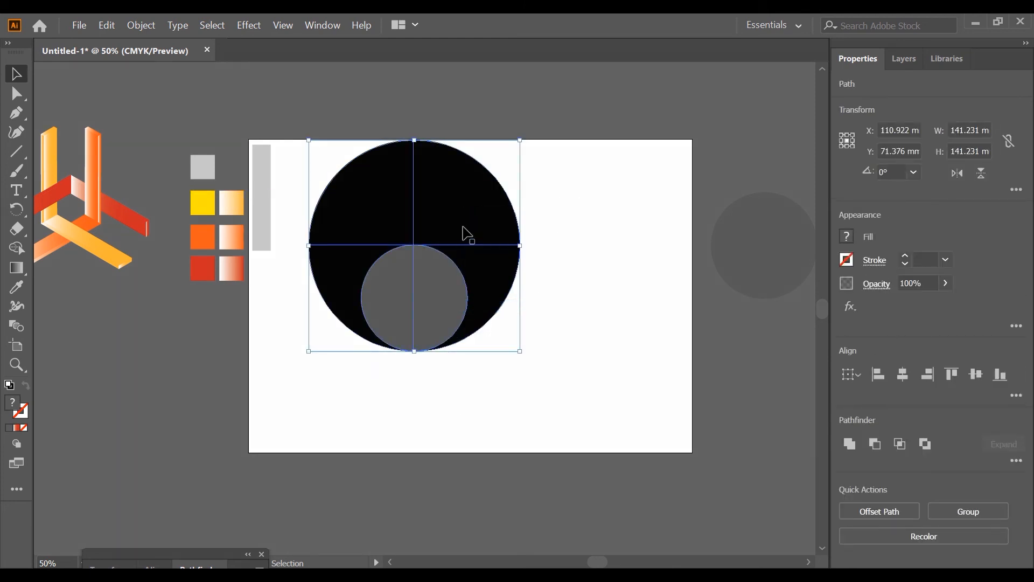
pyautogui.hotkey('ctrl', 'shift', 'a')
# Delete the upper black quarters, the lower-right black piece and both gray half circles, keeping only the lower-left black piece
pyautogui.moveTo(464, 216); pyautogui.dragTo(549, 189)
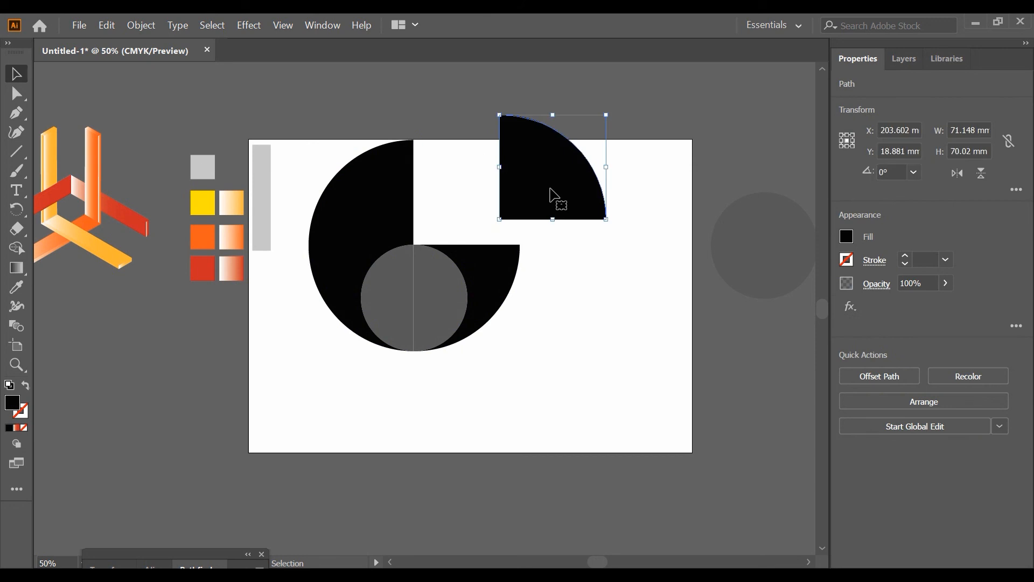
pyautogui.moveTo(535, 223); pyautogui.dragTo(554, 256)
pyautogui.press('Delete')
pyautogui.moveTo(429, 288); pyautogui.dragTo(512, 270)
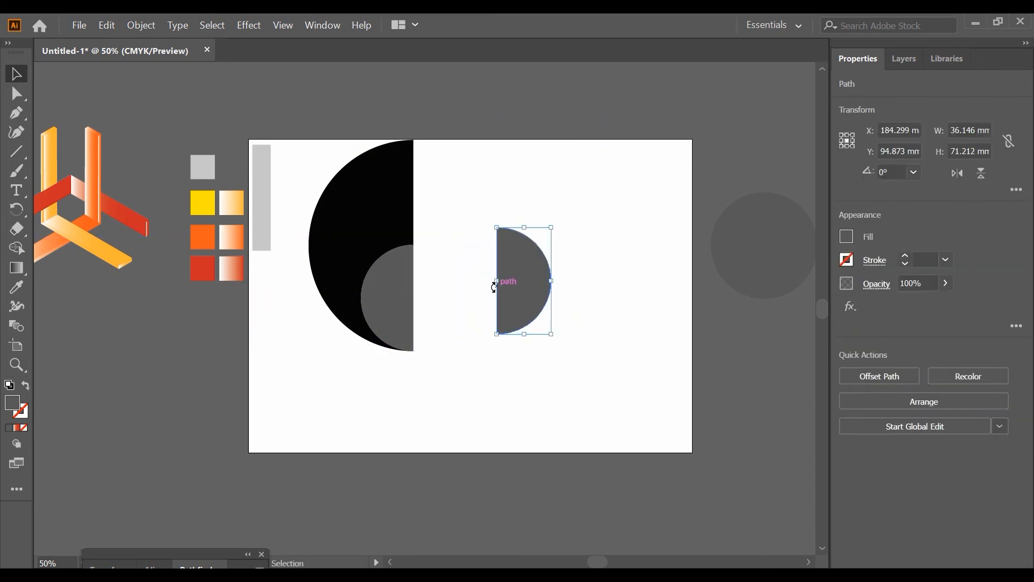
pyautogui.press('Delete')
pyautogui.moveTo(396, 298); pyautogui.dragTo(522, 284)
pyautogui.press('Delete')
pyautogui.click(399, 222)
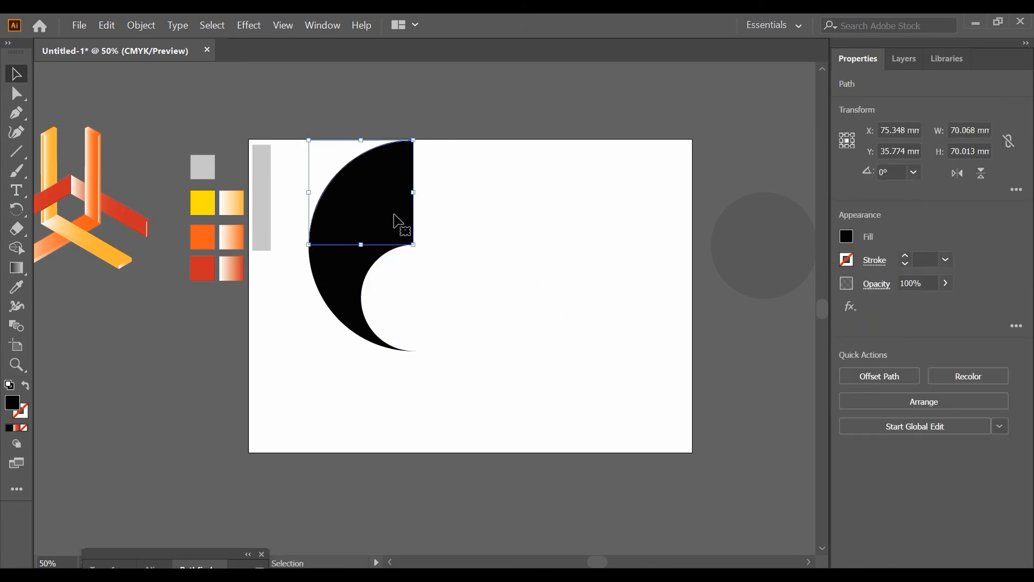
pyautogui.press('Delete')
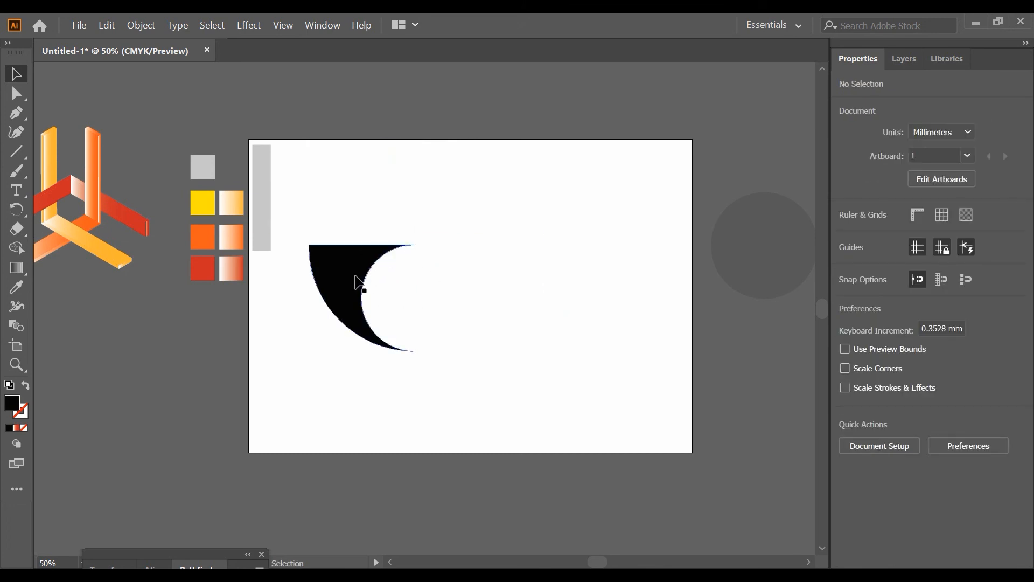
# Bring the spare gray circle onto the artboard and remove the black piece's upper-right anchor point to form a leaf shape
pyautogui.moveTo(733, 257); pyautogui.dragTo(539, 310)
pyautogui.click(16, 93)
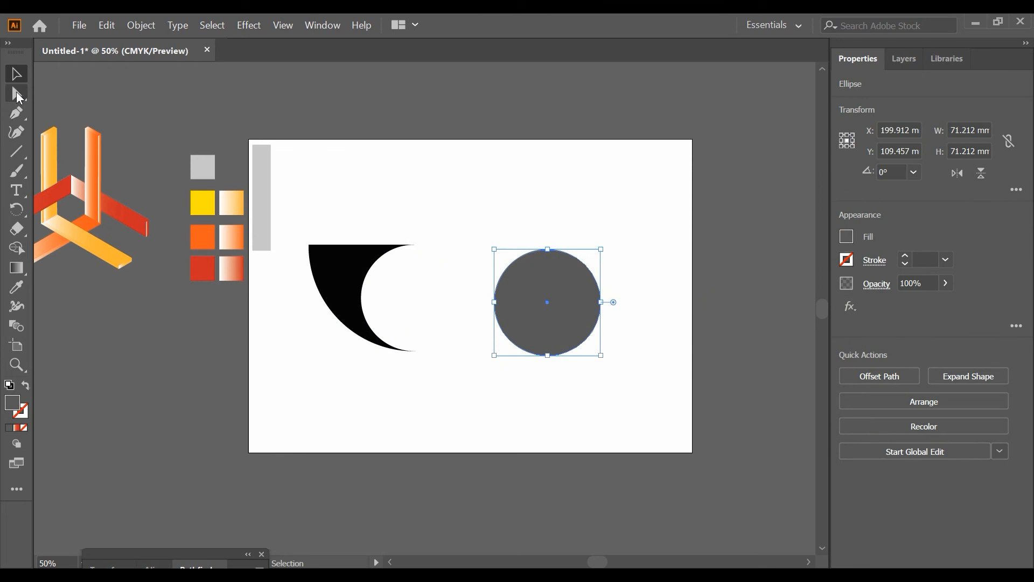
pyautogui.click(411, 249)
pyautogui.click(413, 245)
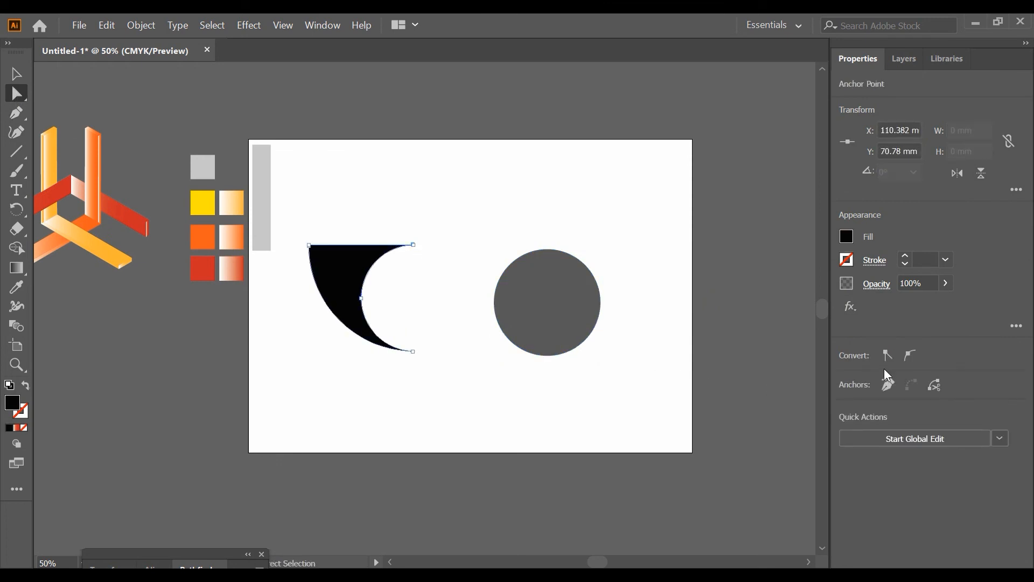
pyautogui.click(890, 385)
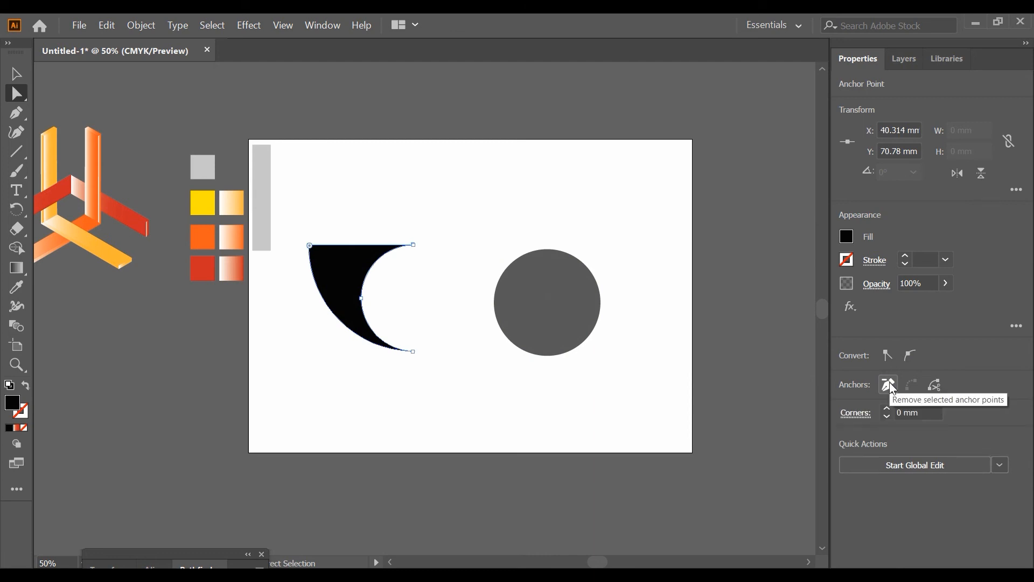
pyautogui.click(414, 246)
pyautogui.click(880, 386)
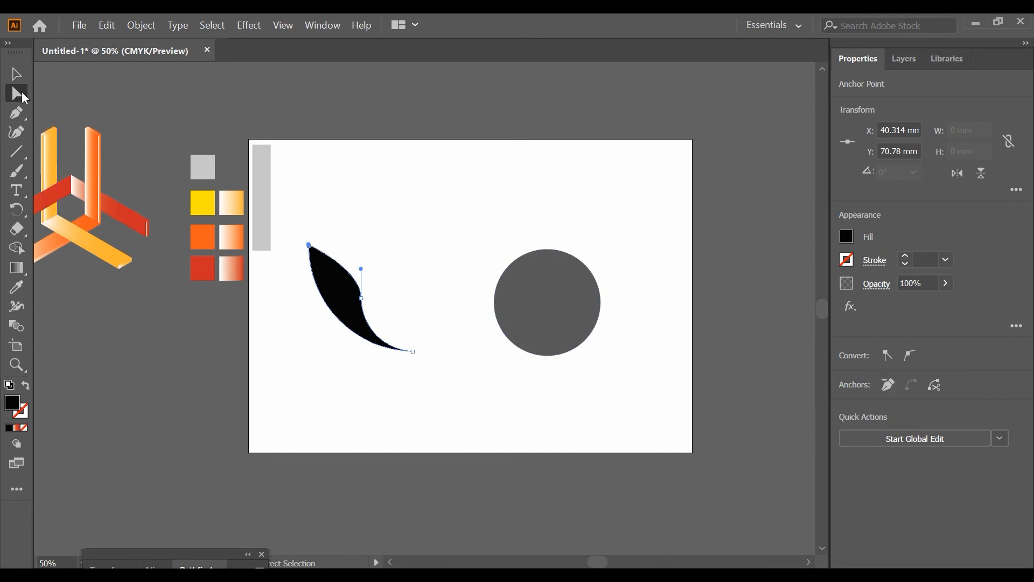
# Move the gray circle against the inner curve of the black leaf
pyautogui.click(16, 73)
pyautogui.click(544, 279)
pyautogui.moveTo(544, 278); pyautogui.dragTo(410, 274)
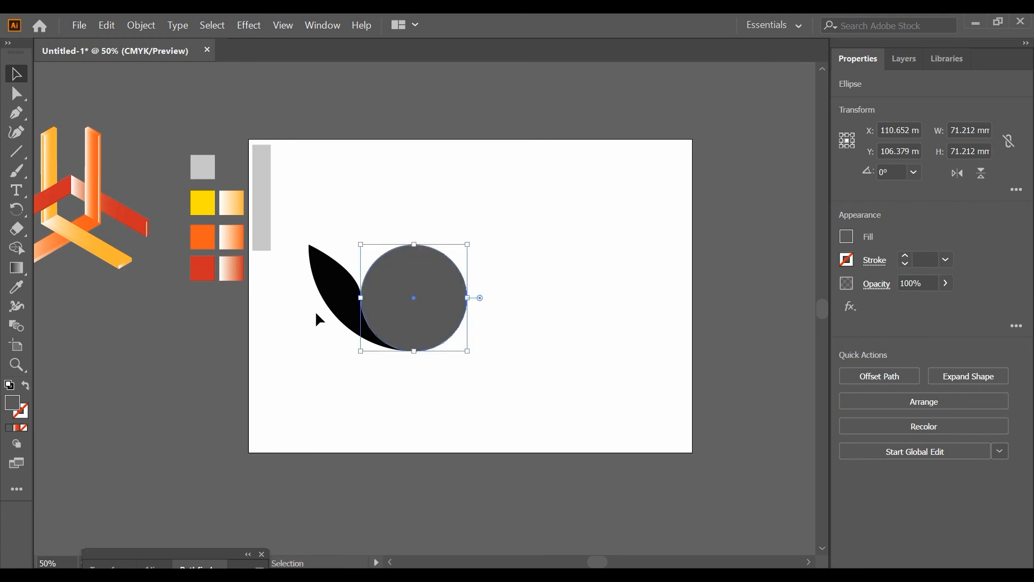
# Set the black leaf's opacity to 42% and change its fill to blue
pyautogui.click(331, 295)
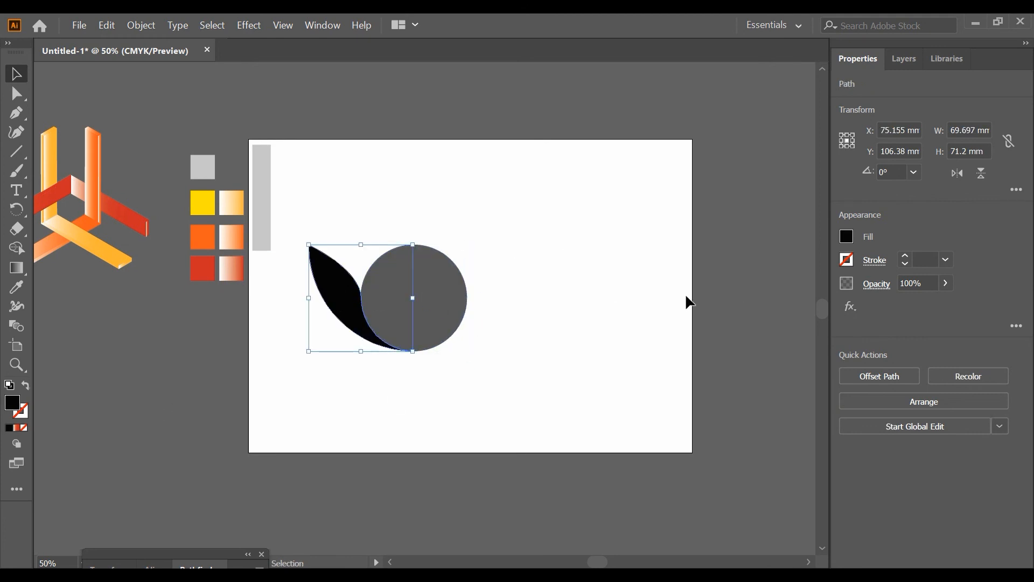
pyautogui.moveTo(935, 304); pyautogui.dragTo(907, 302)
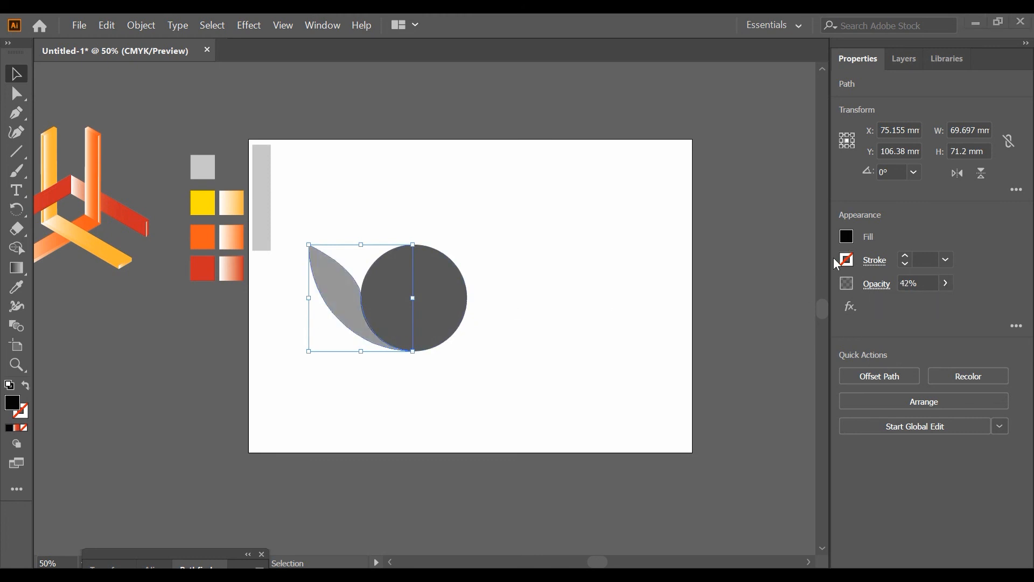
pyautogui.click(847, 237)
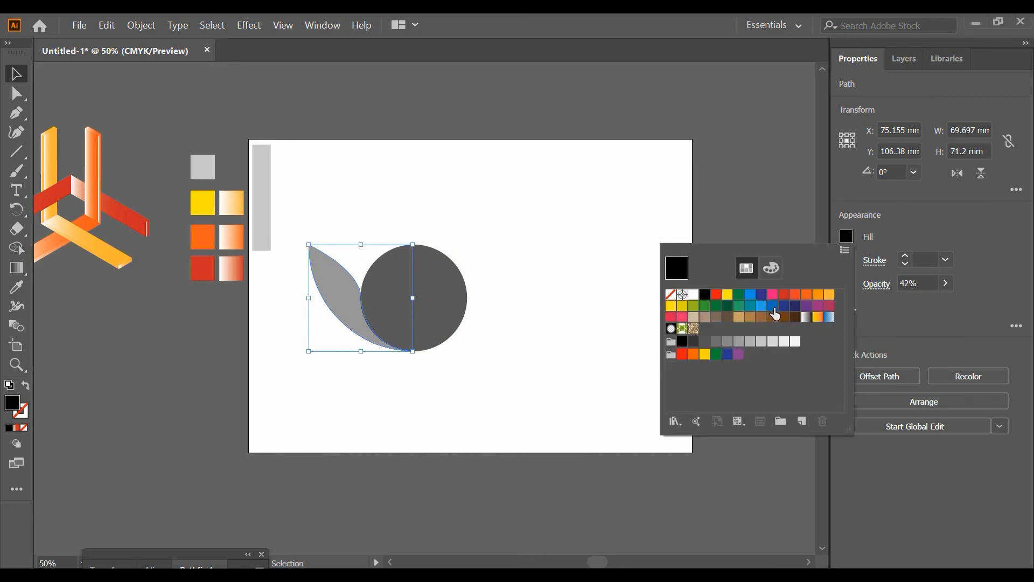
pyautogui.click(773, 306)
pyautogui.click(18, 78)
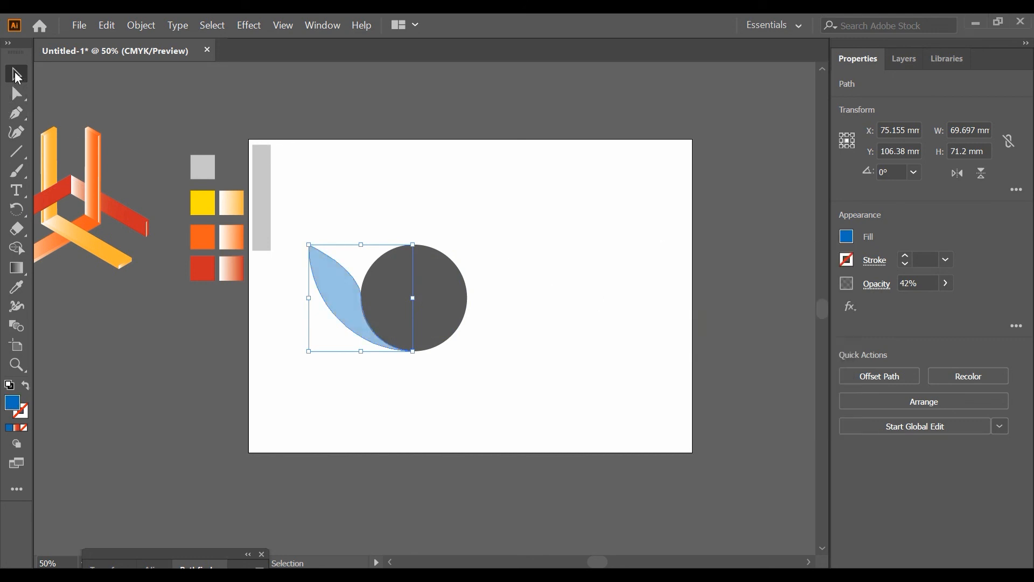
# Create three rotated copies of the blue leaf around the gray circle's center, fanned clockwise as overlapping petals
pyautogui.click(17, 209)
pyautogui.moveTo(361, 299); pyautogui.dragTo(385, 298)
pyautogui.moveTo(443, 340); pyautogui.dragTo(503, 339)
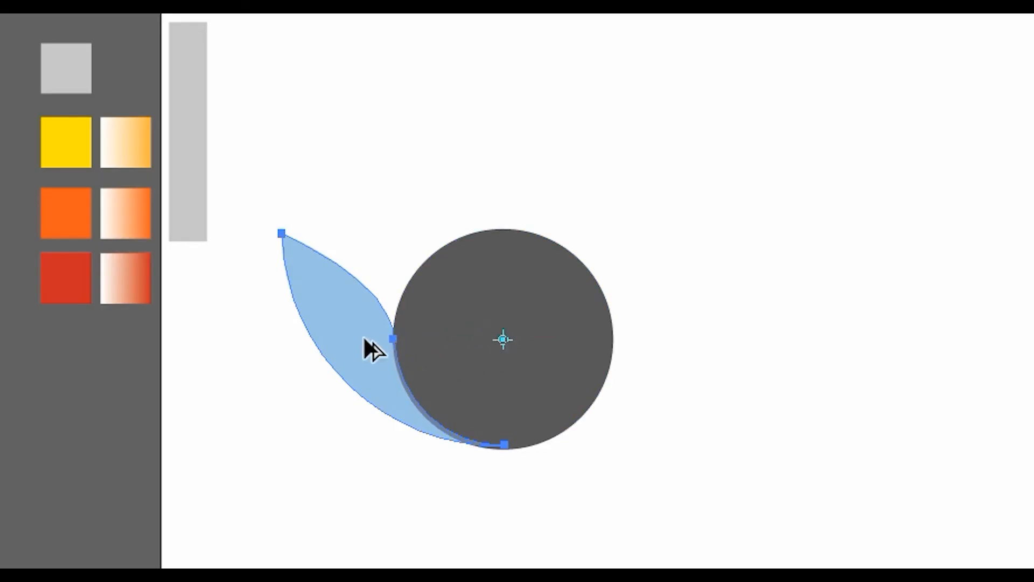
pyautogui.moveTo(360, 337); pyautogui.dragTo(369, 292)
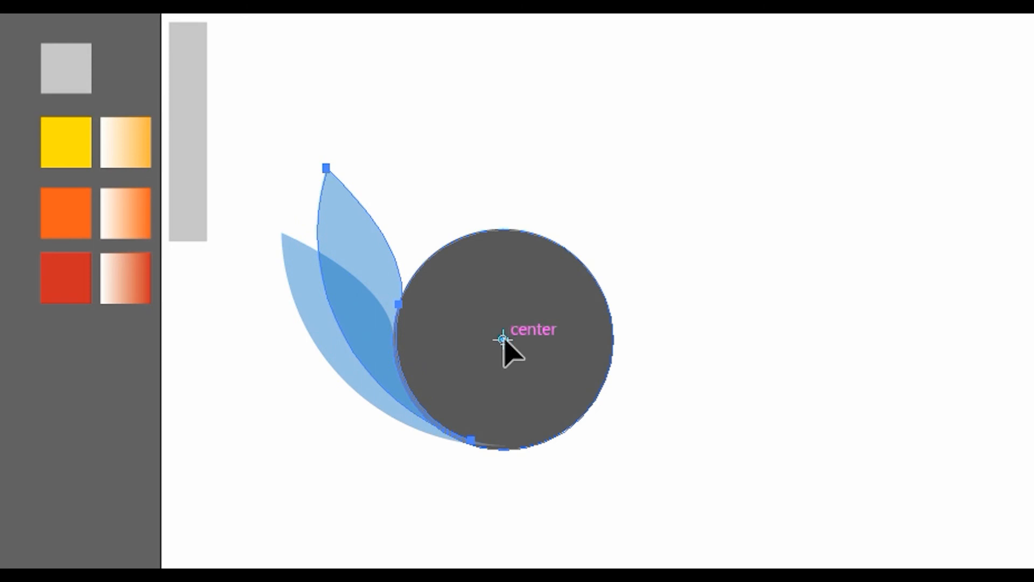
pyautogui.moveTo(393, 247); pyautogui.dragTo(418, 198)
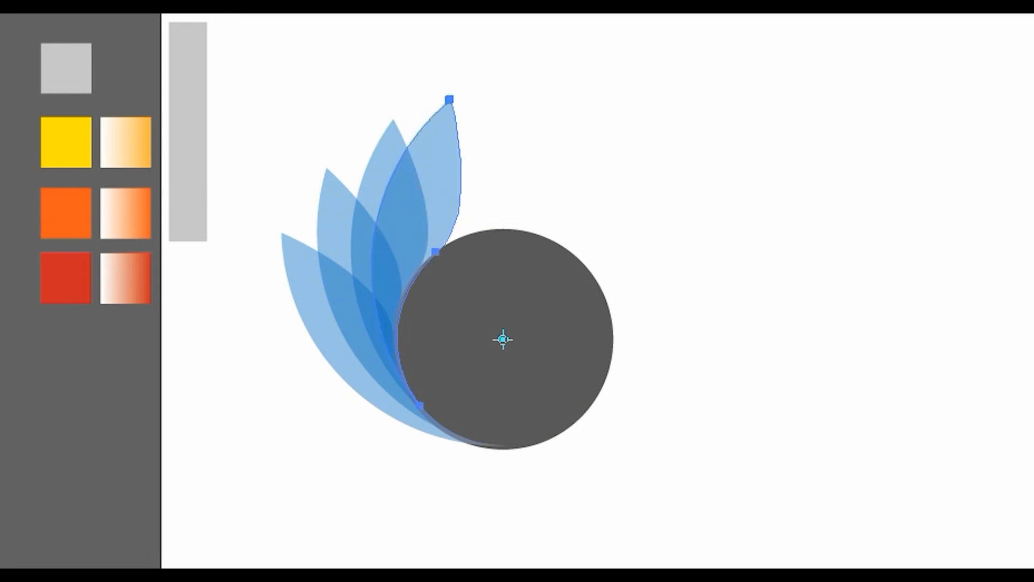
pyautogui.press('v')
pyautogui.click(796, 374)
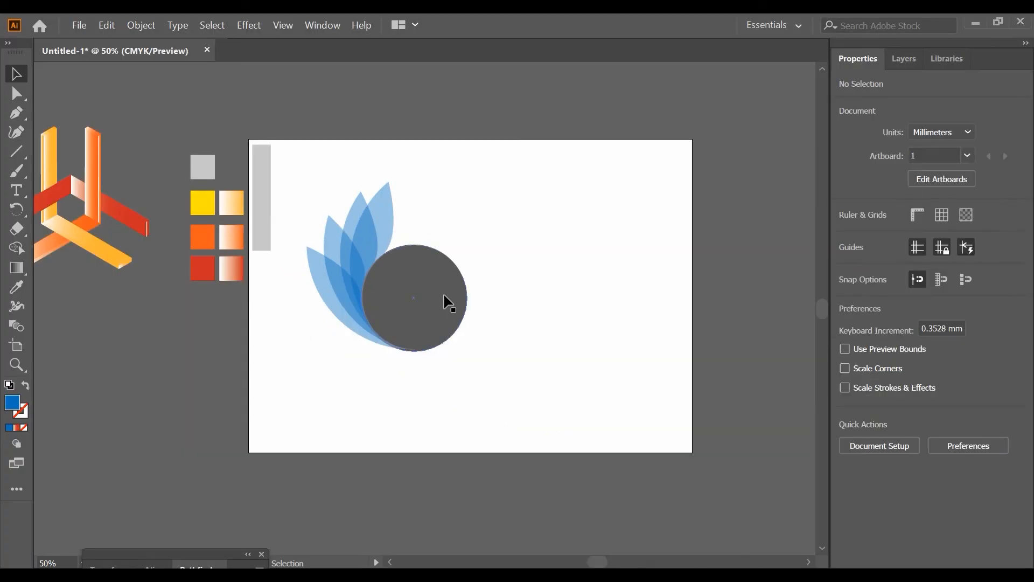
# Shrink the gray circle about its center to about 49.6 mm in diameter
pyautogui.click(466, 282)
pyautogui.moveTo(467, 245); pyautogui.dragTo(458, 262)
pyautogui.click(508, 259)
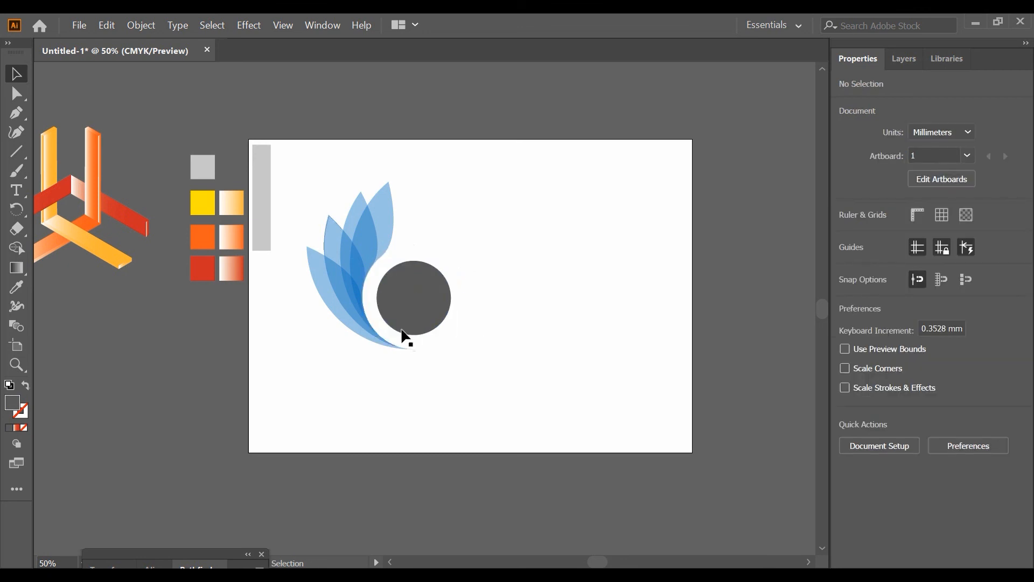
pyautogui.click(420, 287)
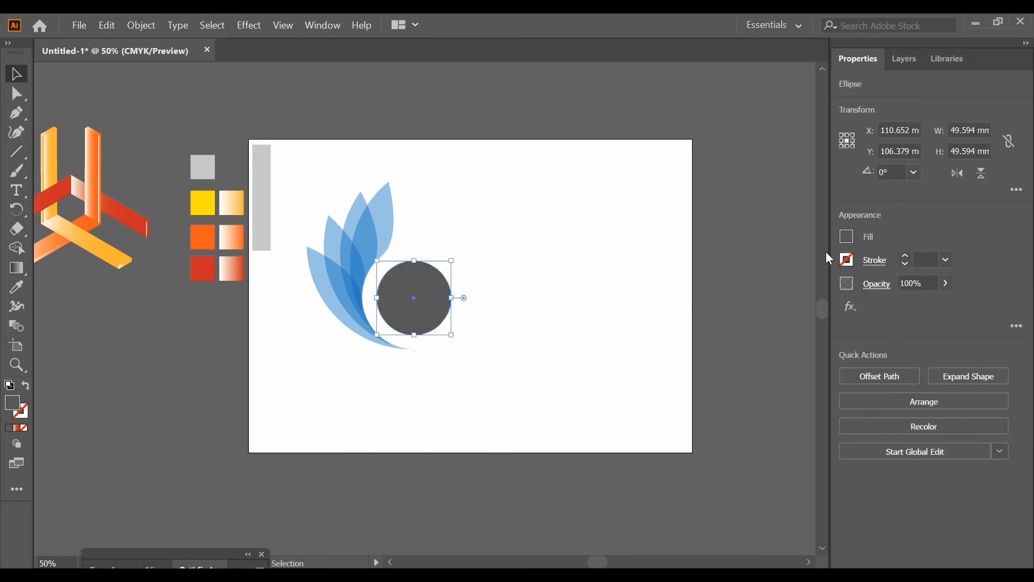
pyautogui.click(590, 235)
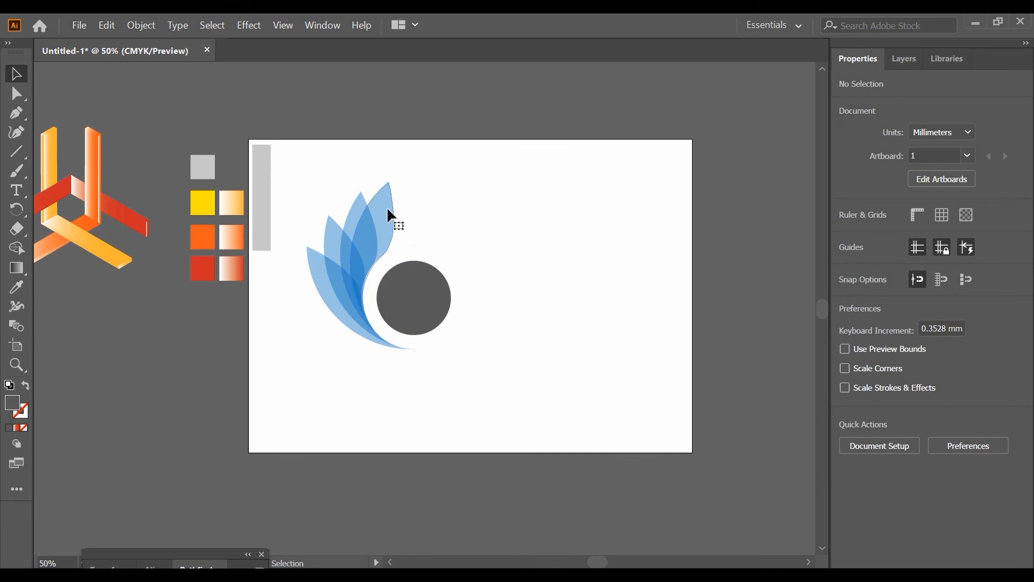
# Fill the rightmost petal with green and the petal beside it with yellow
pyautogui.click(387, 209)
pyautogui.click(844, 238)
pyautogui.click(739, 294)
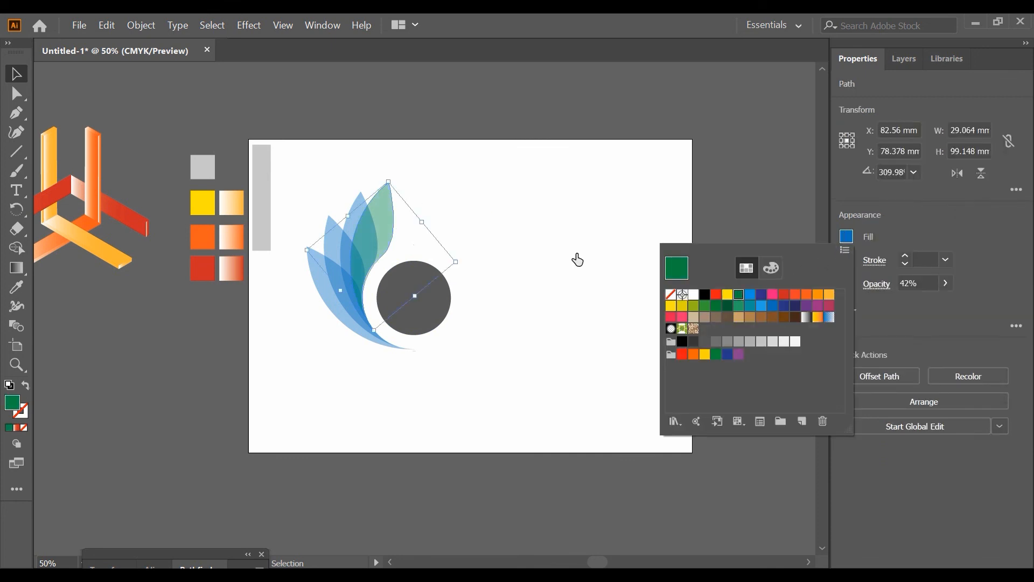
pyautogui.click(422, 163)
pyautogui.click(350, 205)
pyautogui.click(846, 237)
pyautogui.click(729, 293)
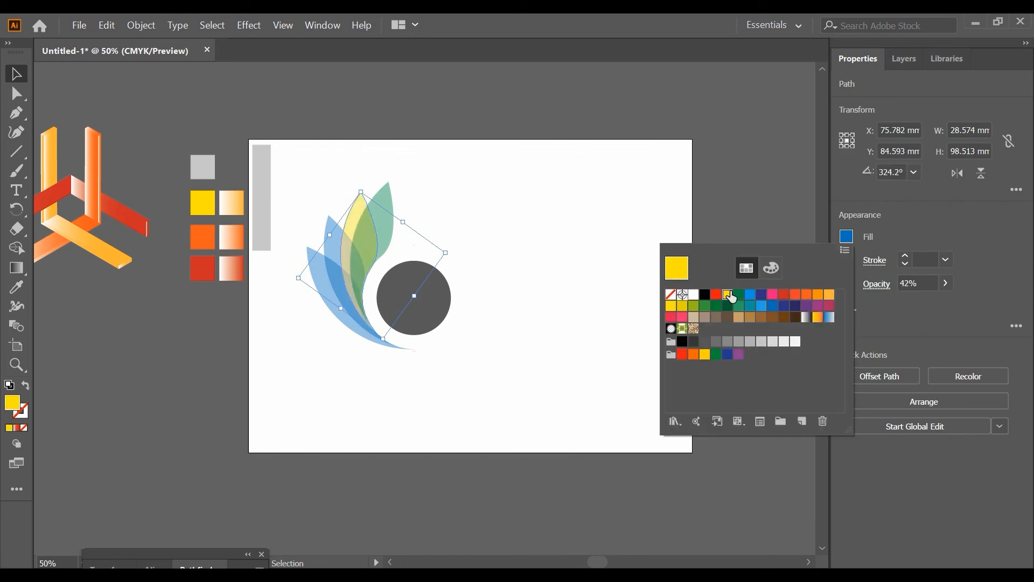
pyautogui.click(458, 215)
# Fill the second petal from the left with dark blue and the leftmost petal with light blue
pyautogui.click(339, 241)
pyautogui.click(846, 237)
pyautogui.click(779, 310)
pyautogui.click(497, 217)
pyautogui.click(317, 285)
pyautogui.click(846, 237)
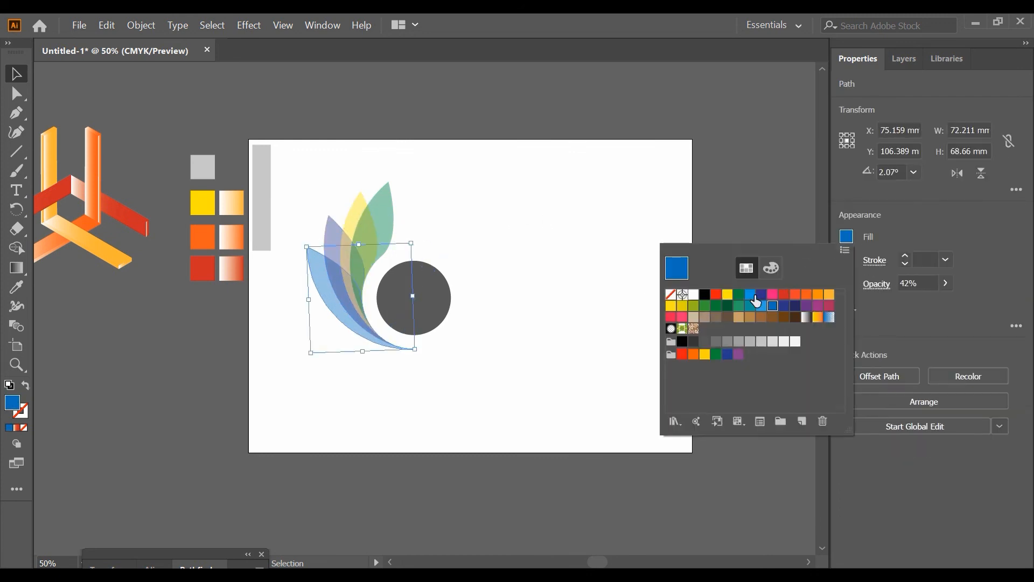
pyautogui.click(751, 295)
pyautogui.click(533, 255)
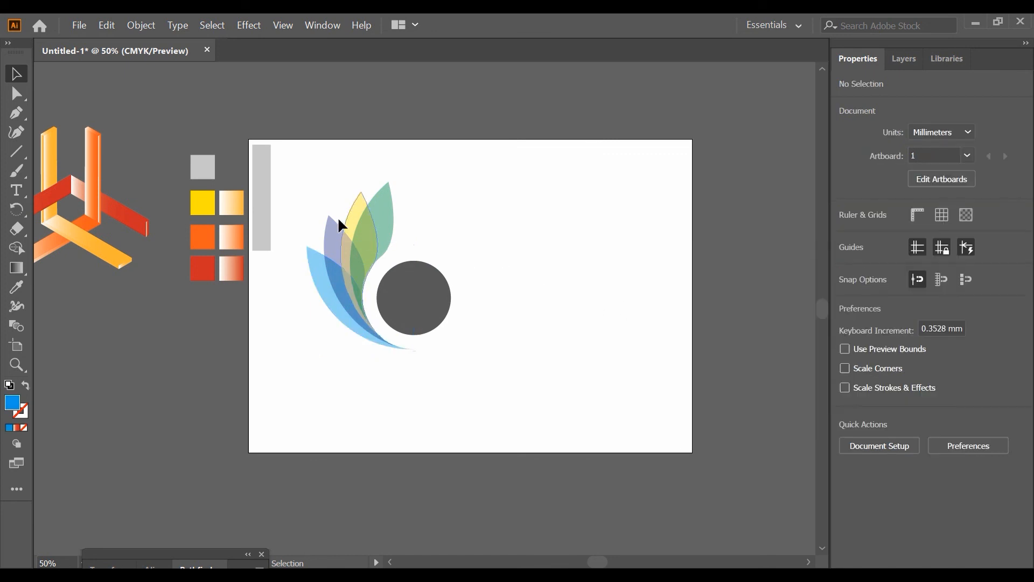
# Raise the opacity of all four petals to 61%
pyautogui.moveTo(292, 181); pyautogui.dragTo(363, 303)
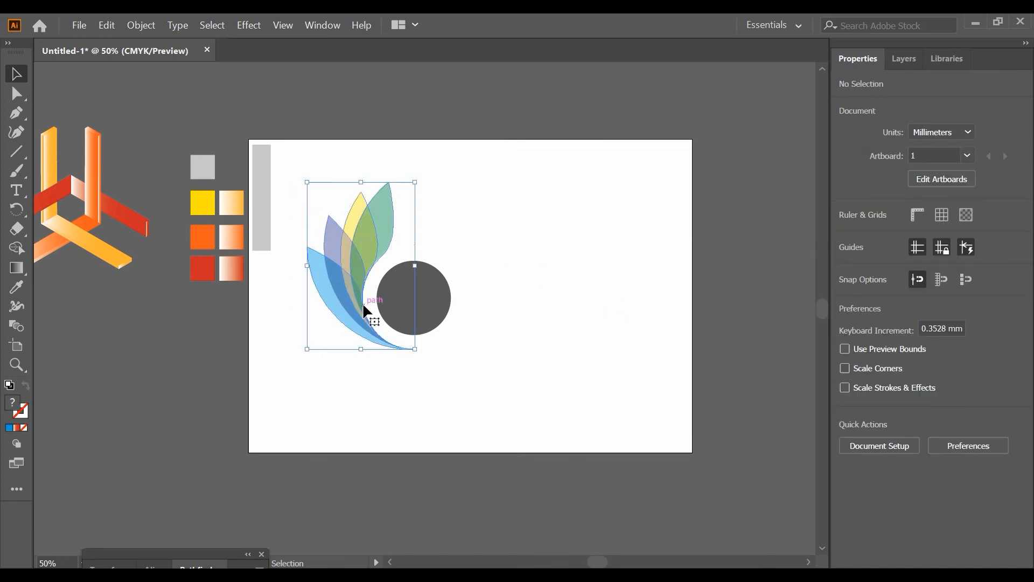
pyautogui.click(944, 284)
pyautogui.moveTo(915, 302)
pyautogui.mouseDown()
pyautogui.moveTo(926, 311)
pyautogui.moveTo(919, 305)
pyautogui.mouseUp()
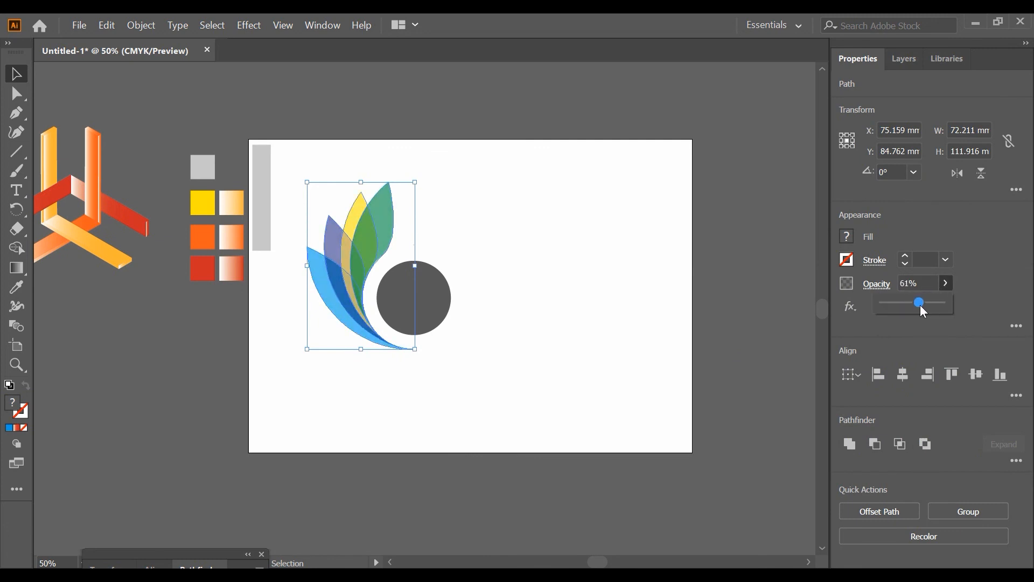
# Fill the gray circle beside the petals with orange
pyautogui.click(440, 315)
pyautogui.click(847, 236)
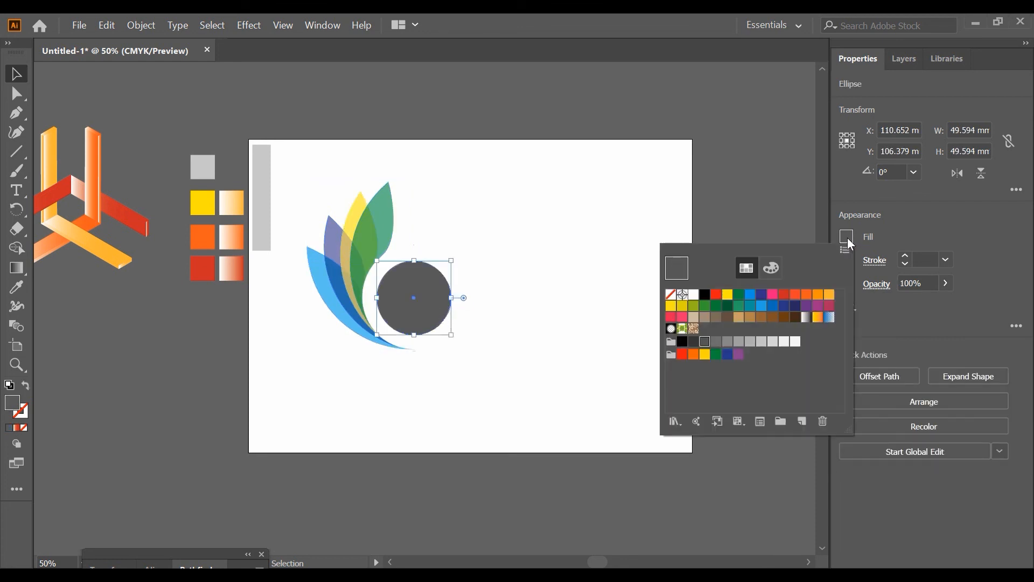
pyautogui.click(796, 296)
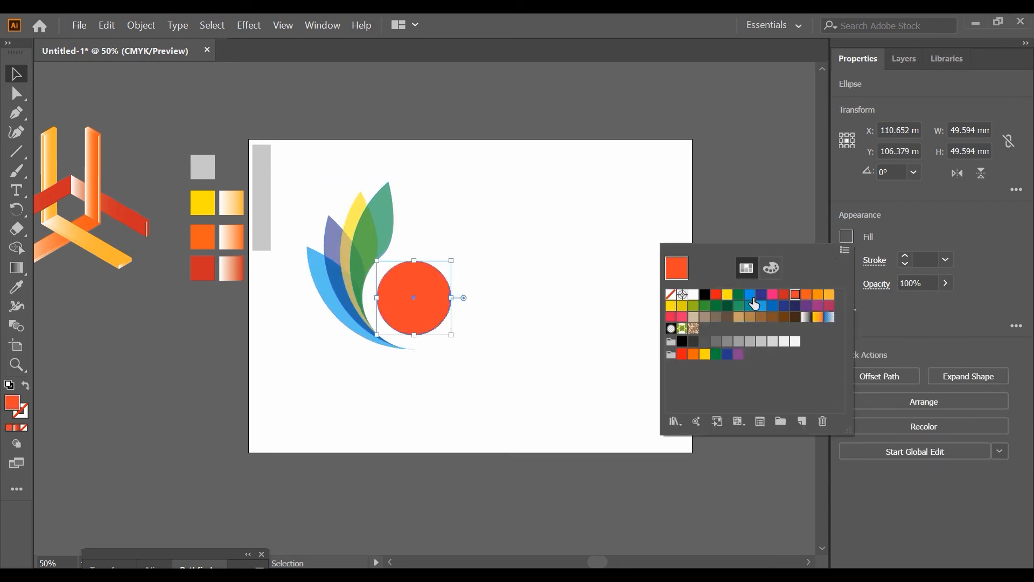
pyautogui.click(808, 297)
pyautogui.click(537, 297)
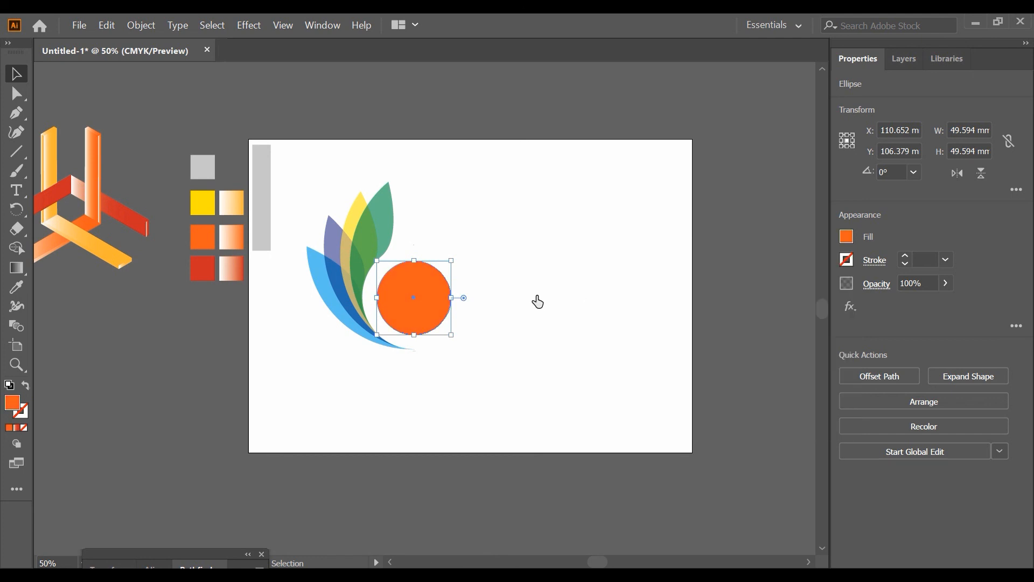
pyautogui.click(570, 273)
# Group the four petals and the orange circle into one emblem
pyautogui.moveTo(578, 356); pyautogui.dragTo(325, 212)
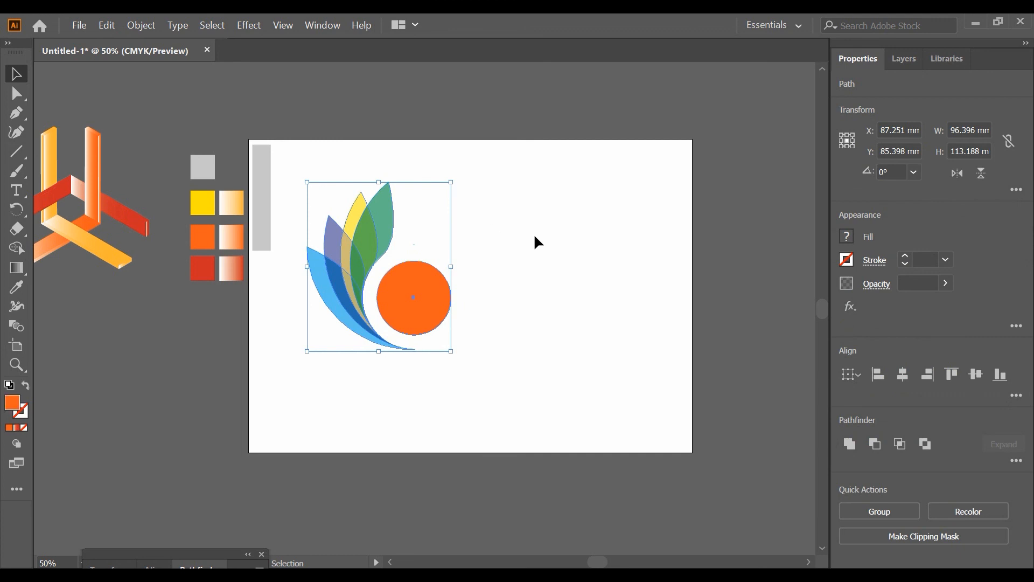
pyautogui.click(534, 236)
pyautogui.moveTo(547, 360); pyautogui.dragTo(317, 185)
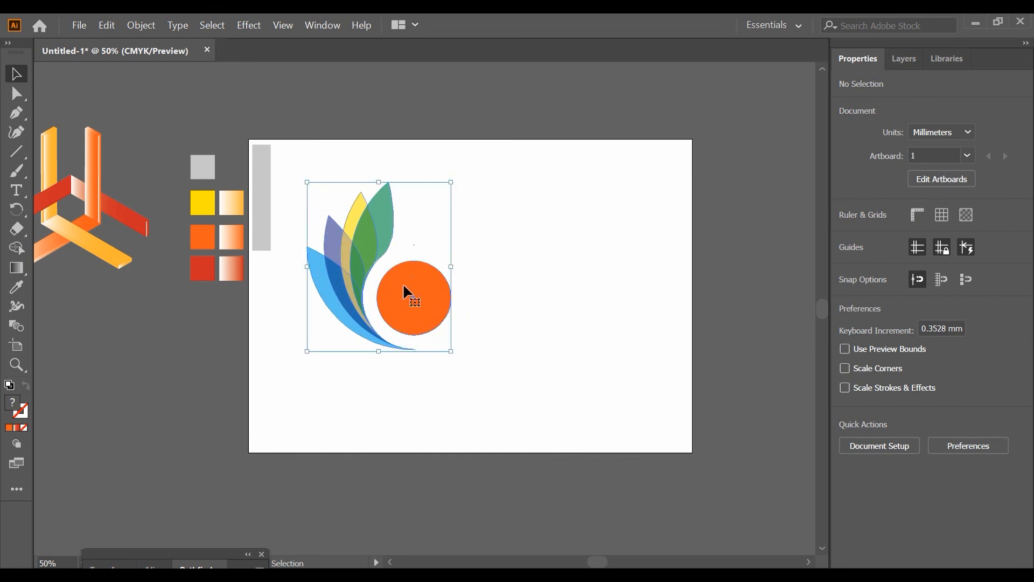
pyautogui.press('g')
pyautogui.hotkey('ctrl', 'g')
# Draw a square about 101.3 mm wide on the empty right part of the artboard and fill it with black
pyautogui.moveTo(22, 153); pyautogui.dragTo(62, 160)
pyautogui.moveTo(529, 198); pyautogui.dragTo(680, 349)
pyautogui.click(27, 76)
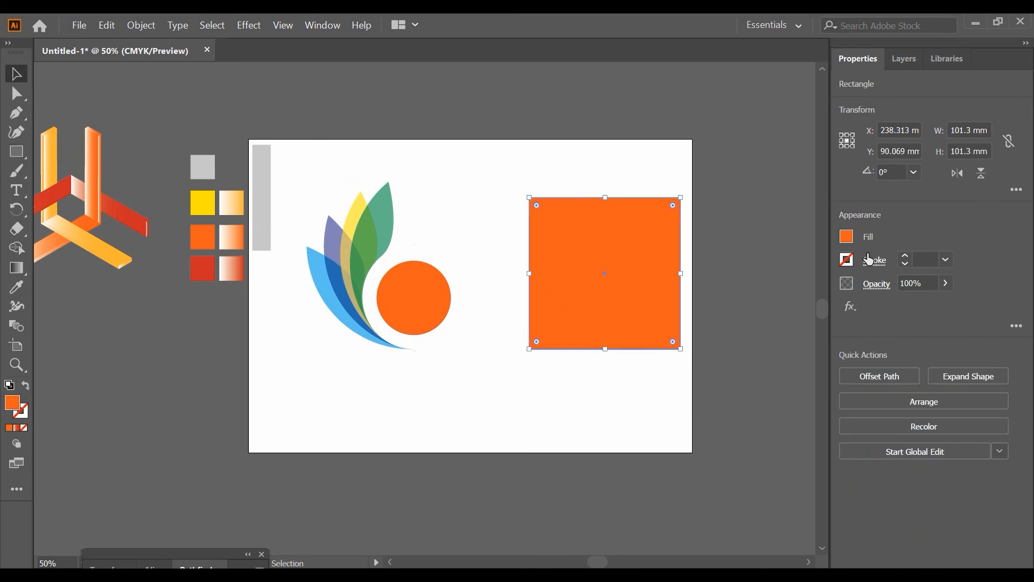
pyautogui.click(846, 236)
pyautogui.click(705, 296)
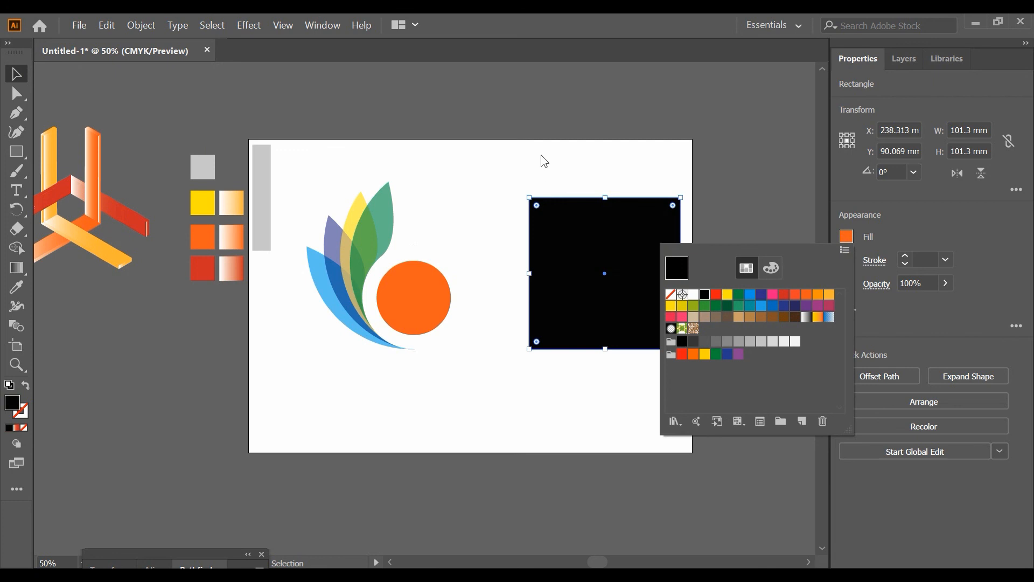
# Place a duplicate of the colored emblem over the black square
pyautogui.click(339, 238)
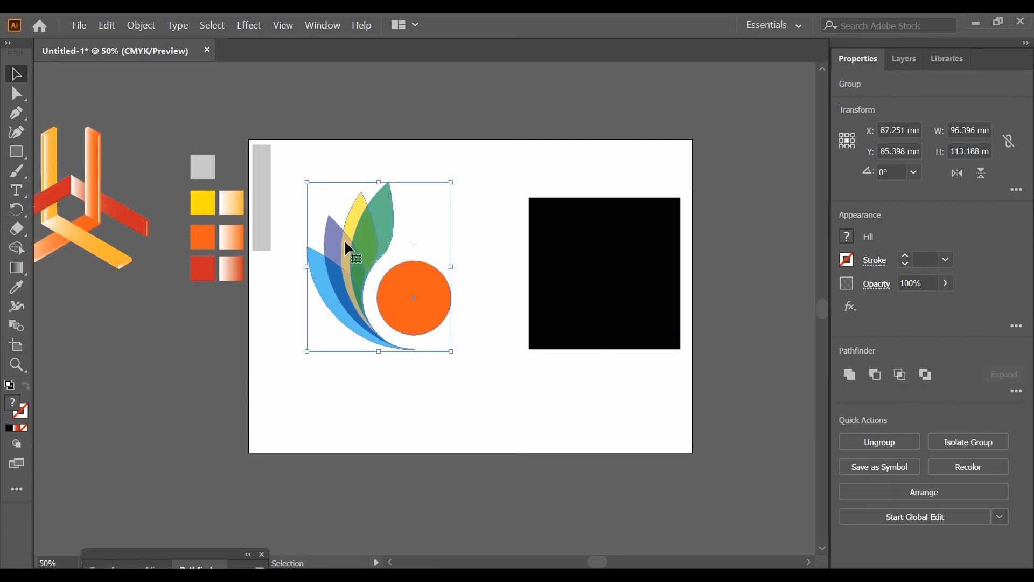
pyautogui.rightClick(348, 240)
pyautogui.click(360, 224)
pyautogui.moveTo(361, 224); pyautogui.dragTo(595, 224)
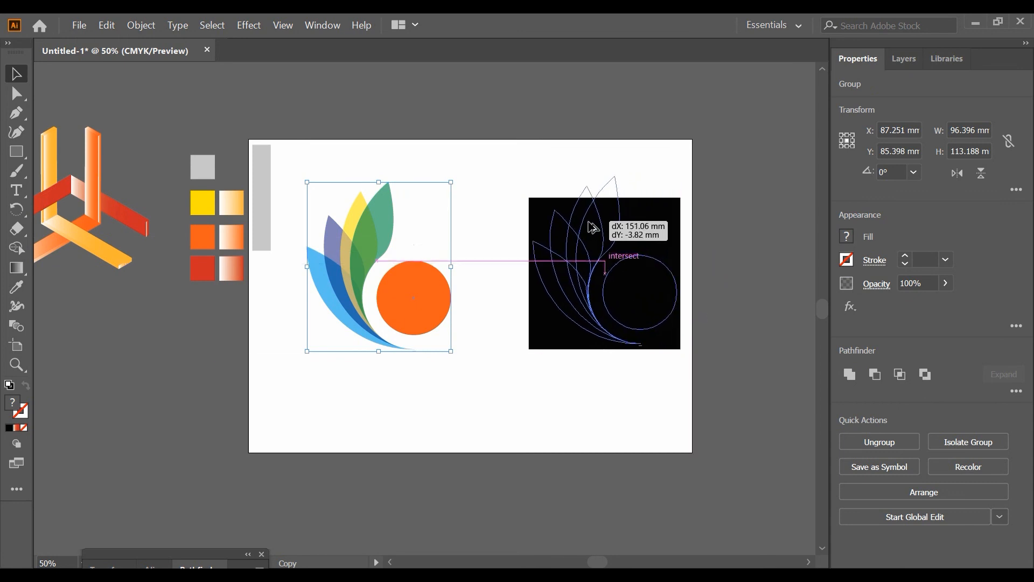
pyautogui.click(717, 208)
# Enlarge the black square about its center to surround the emblem copy, and send it behind the copy
pyautogui.click(671, 231)
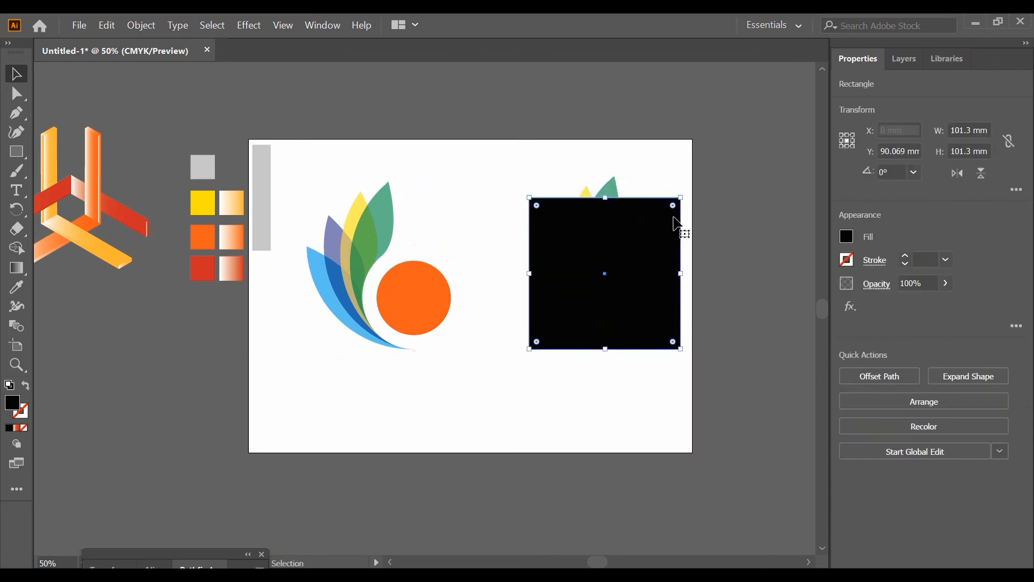
pyautogui.moveTo(681, 198); pyautogui.dragTo(702, 176)
pyautogui.rightClick(682, 240)
pyautogui.click(857, 470)
pyautogui.click(715, 305)
# Adjust the emblem copy's position so it sits within the black square
pyautogui.moveTo(647, 294); pyautogui.dragTo(645, 302)
pyautogui.rightClick(645, 302)
pyautogui.click(728, 207)
pyautogui.click(729, 207)
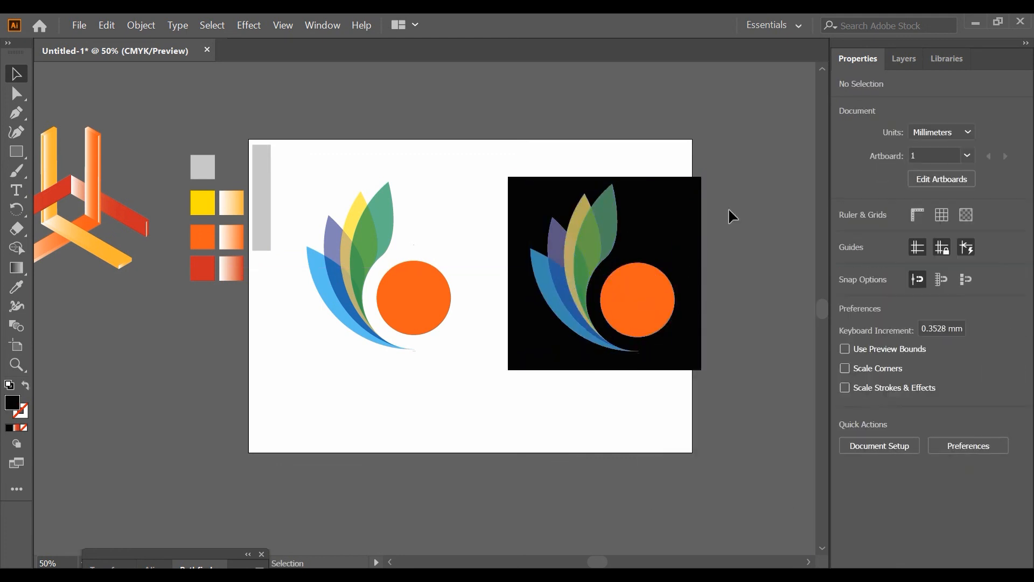
pyautogui.click(634, 298)
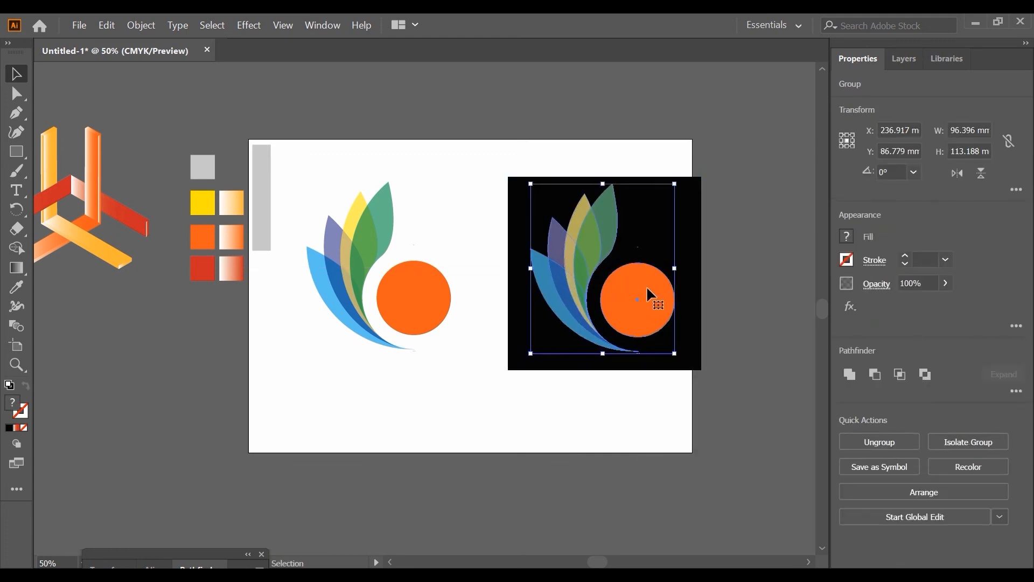
pyautogui.click(717, 289)
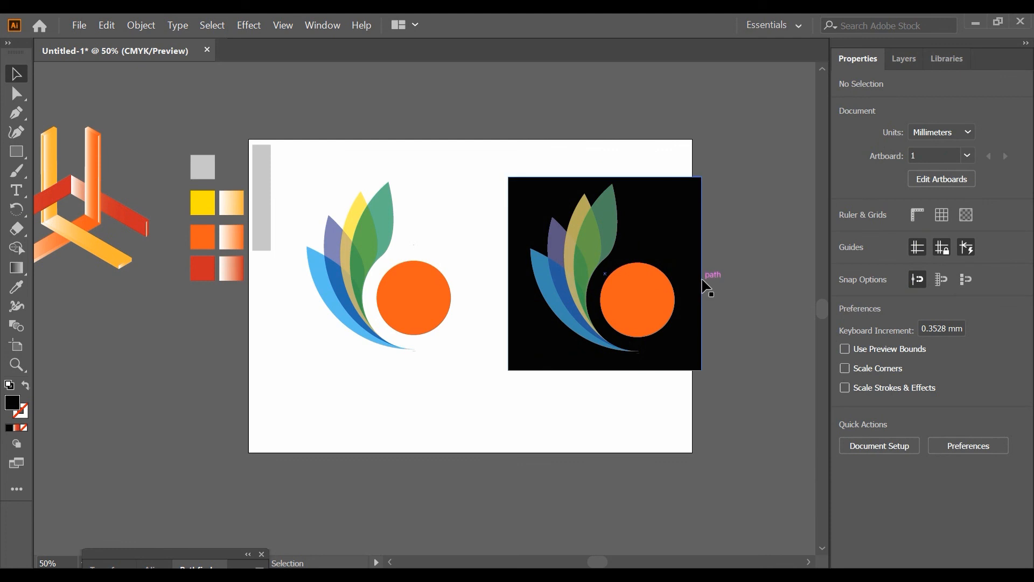
# Ungroup the emblem copy on the black square and fill all its shapes with white
pyautogui.click(629, 299)
pyautogui.rightClick(629, 300)
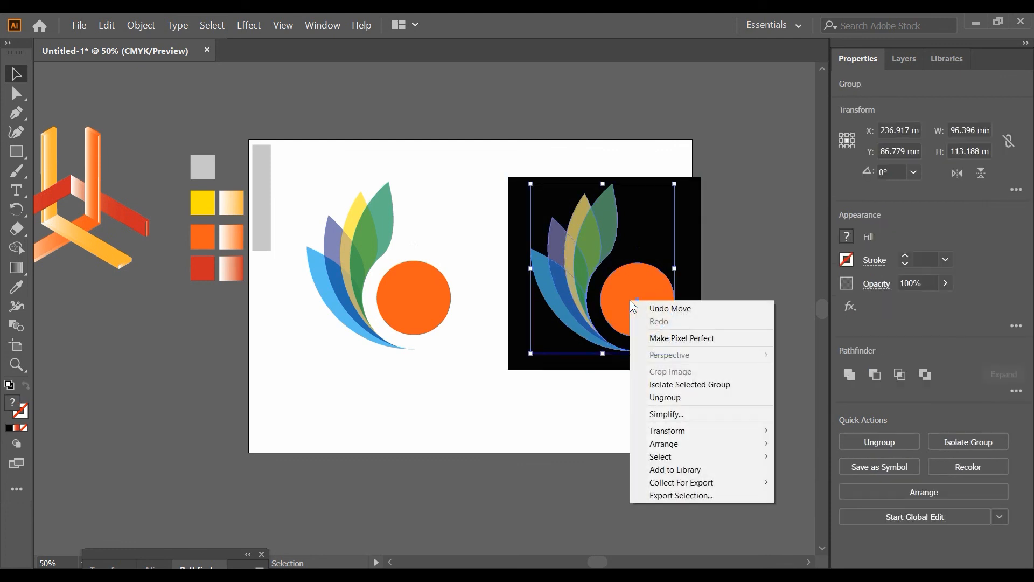
pyautogui.click(667, 396)
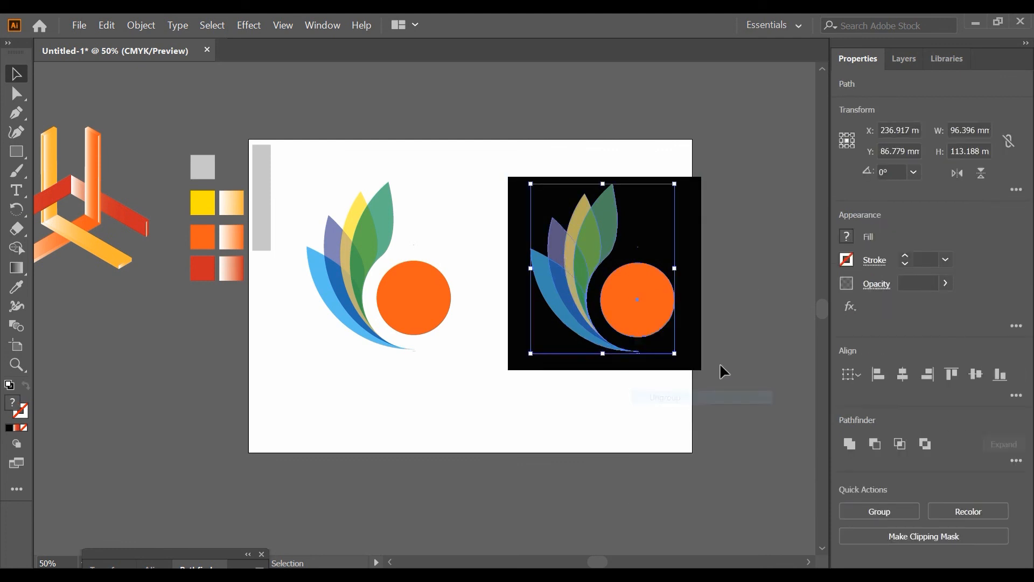
pyautogui.click(848, 237)
pyautogui.click(695, 295)
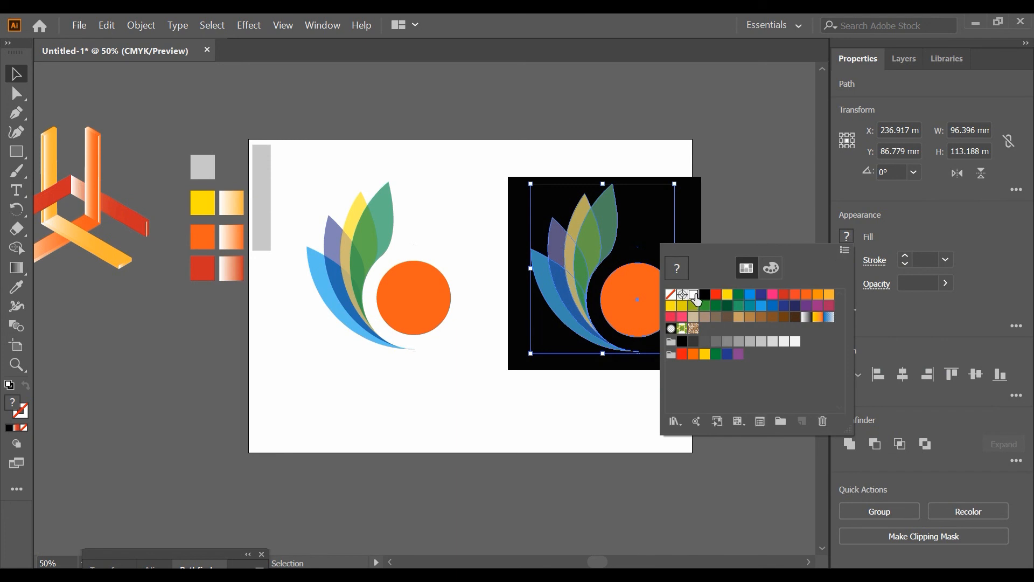
pyautogui.click(603, 401)
# Move the isometric 3D bar design onto the artboard's upper edge, above the colored emblem
pyautogui.hscroll(-1, 162, 258)
pyautogui.click(132, 214)
pyautogui.click(178, 342)
pyautogui.click(180, 341)
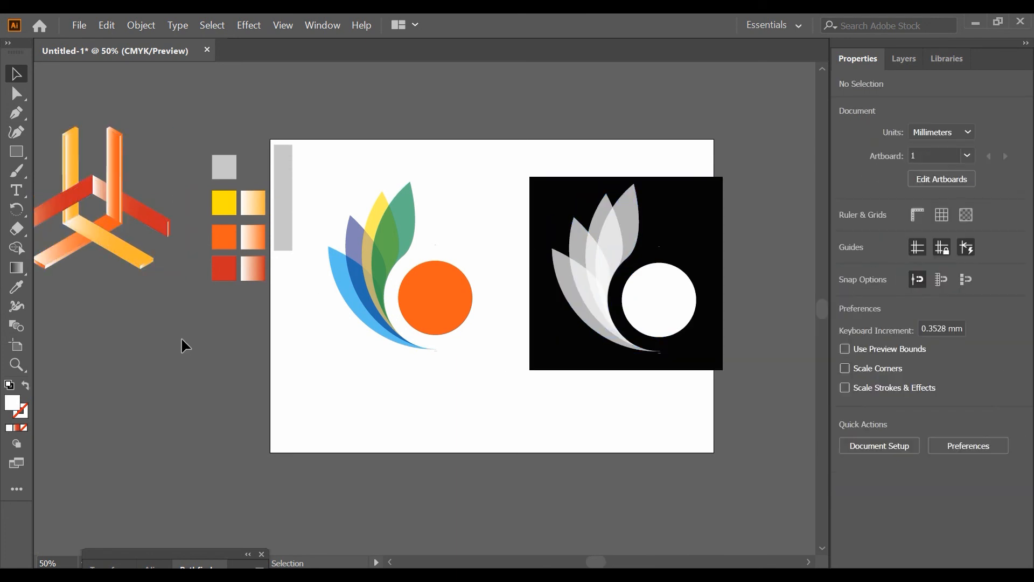
pyautogui.moveTo(105, 206); pyautogui.dragTo(458, 147)
pyautogui.click(242, 27)
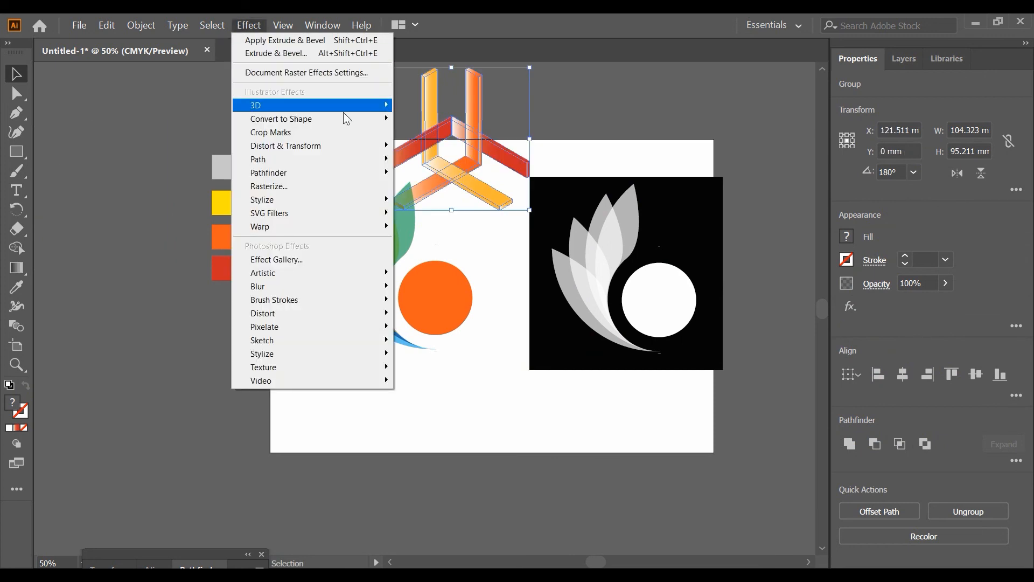
pyautogui.moveTo(348, 106)
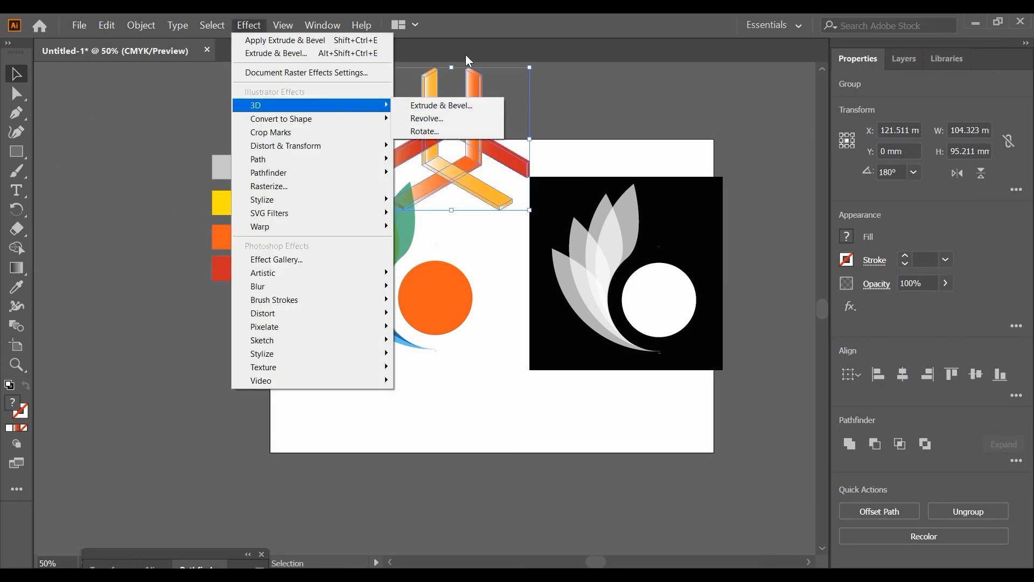
pyautogui.click(480, 26)
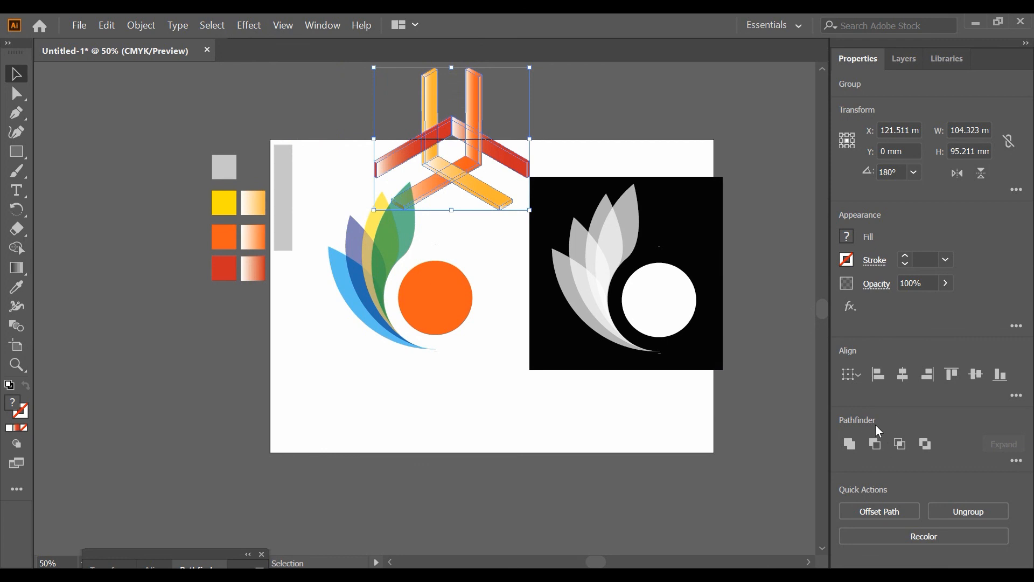